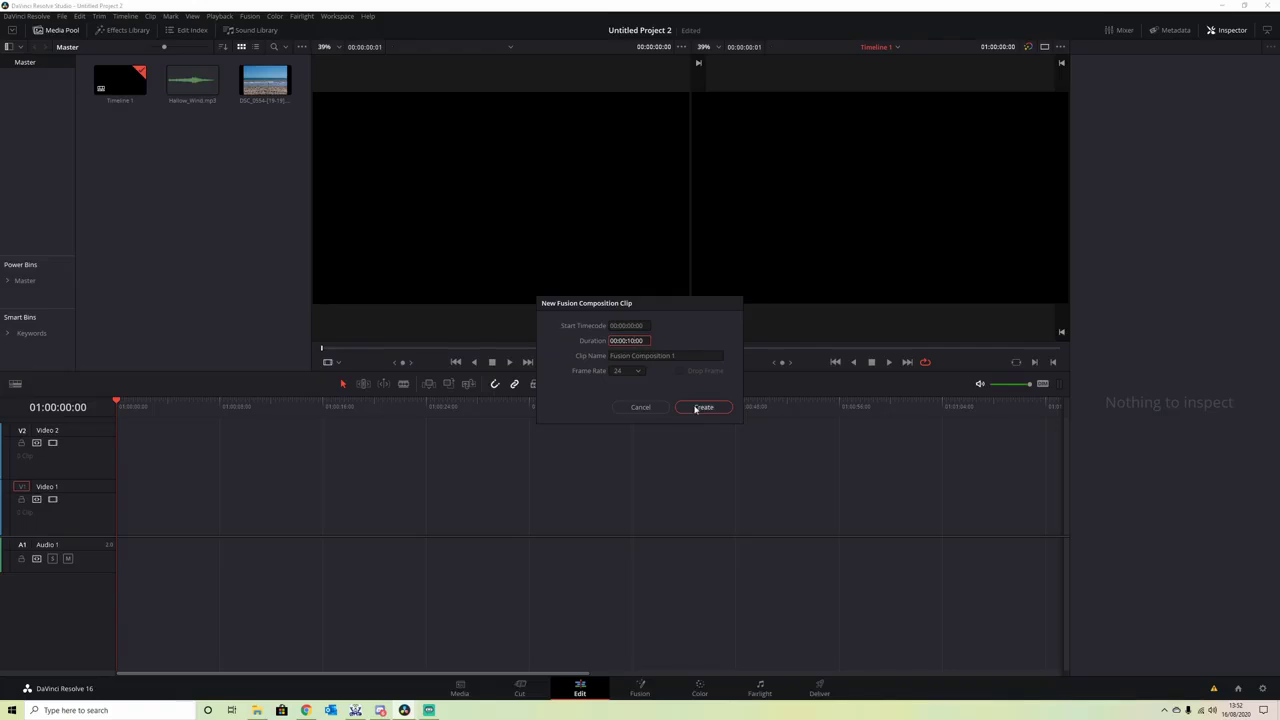
# - Create a 10-second Fusion composition clip at 24 fps, place it at the start of Video 1, and open it for node editing
pyautogui.click(703, 407)
pyautogui.moveTo(120, 127); pyautogui.dragTo(110, 505)
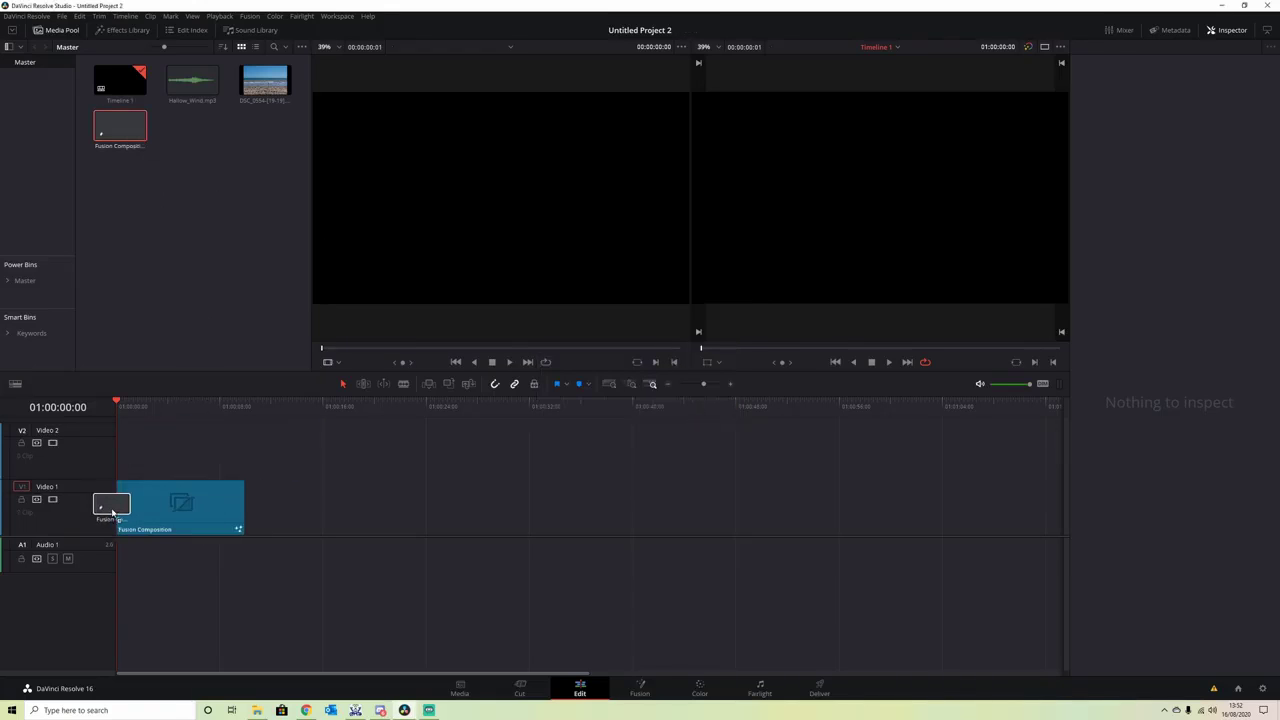
pyautogui.press('space')
pyautogui.hotkey('shift', '5')
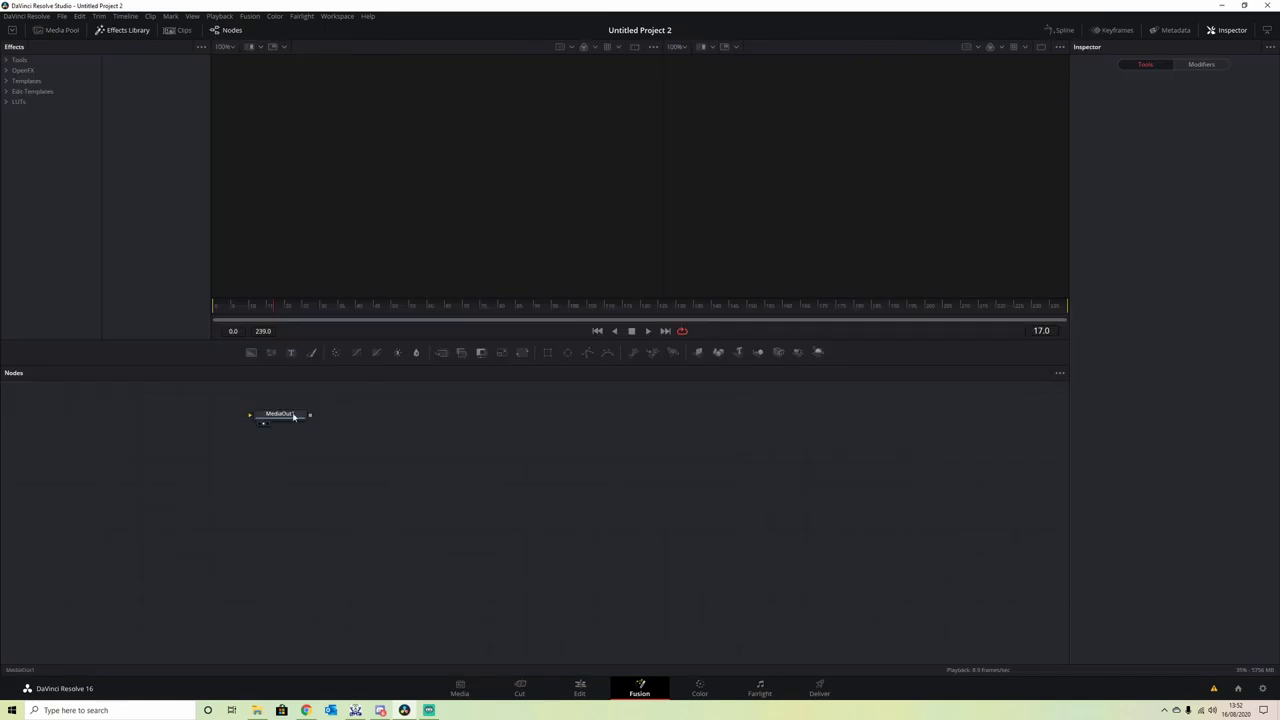
# - Move the MediaOut1 node well to the right and, at frame 0, add a Text node to its left
pyautogui.moveTo(283, 422); pyautogui.dragTo(738, 519)
pyautogui.click(738, 518)
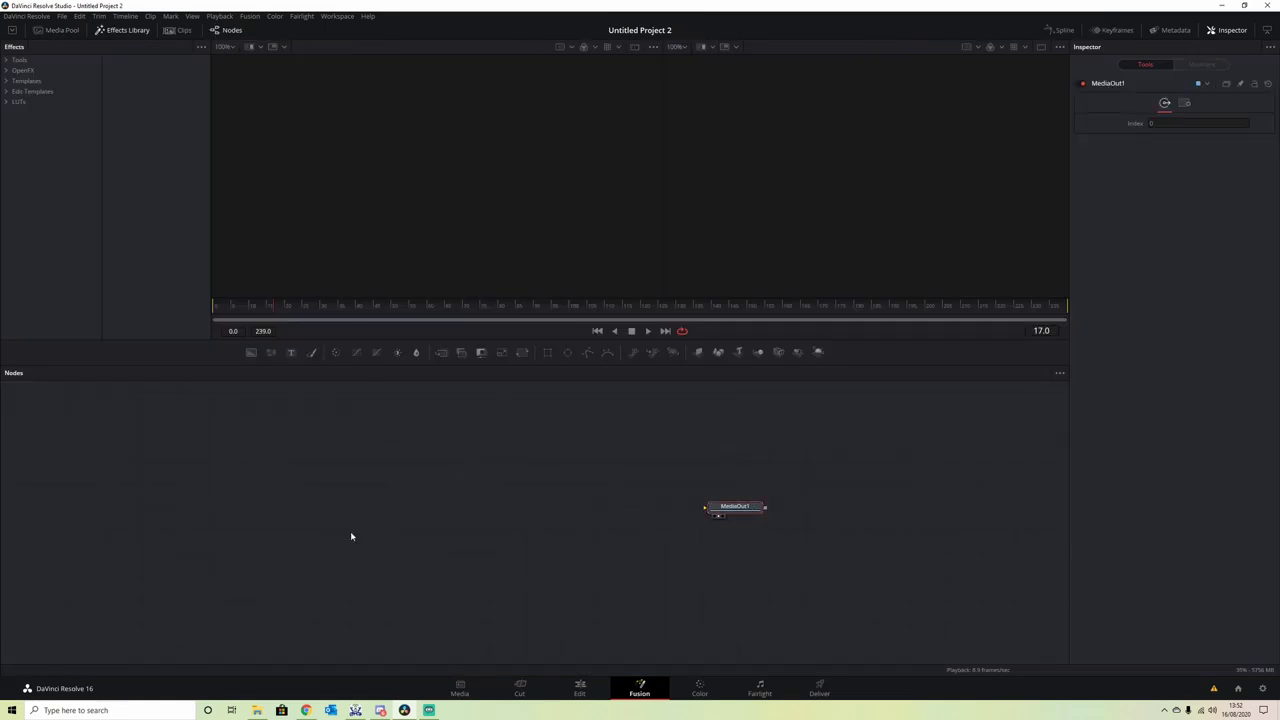
pyautogui.moveTo(267, 312); pyautogui.dragTo(181, 315)
pyautogui.moveTo(291, 352); pyautogui.dragTo(320, 514)
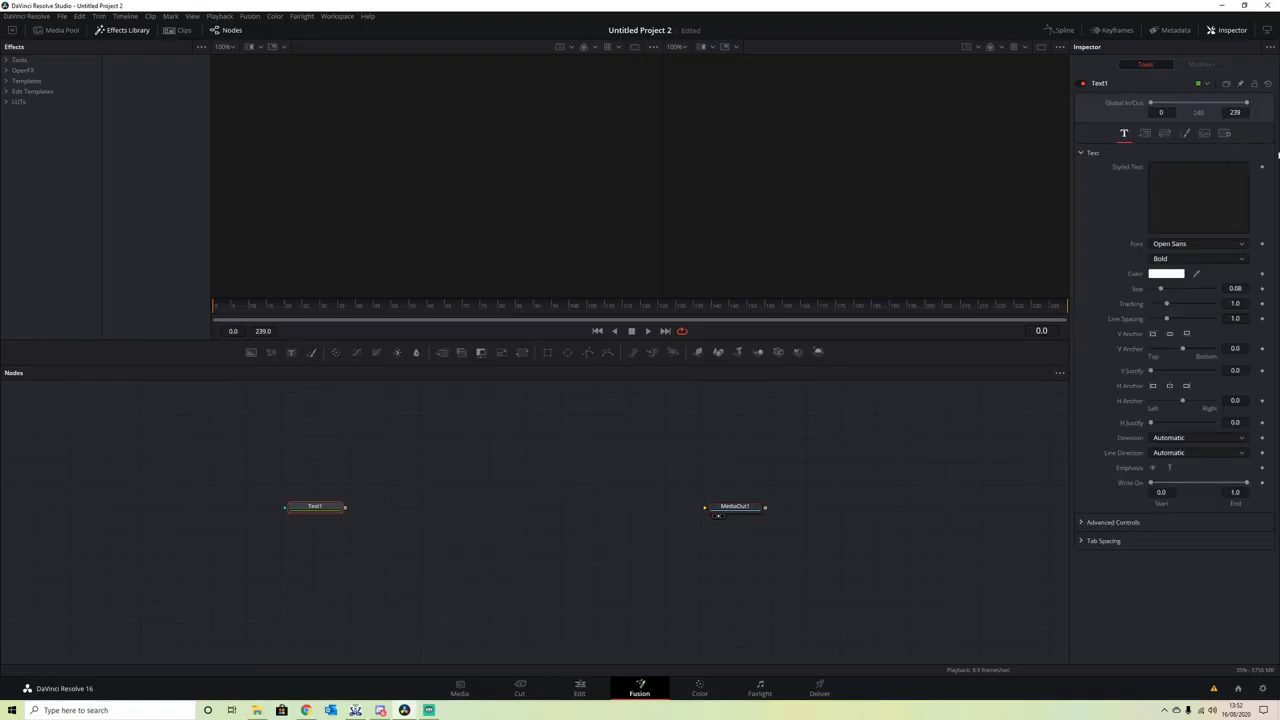
# - Set the Text1 node's styled text to FUSION on the first line and BOMB on the second
pyautogui.click(1175, 187)
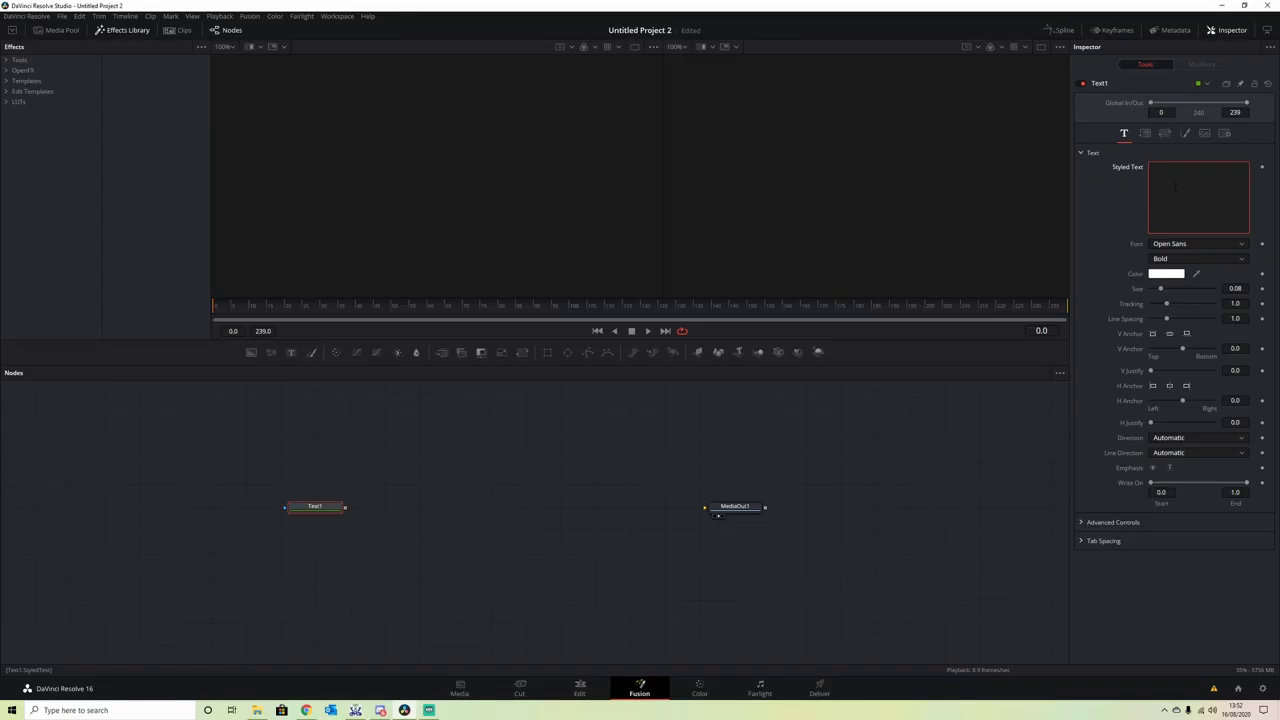
pyautogui.write('FUSION')
pyautogui.press('Return')
pyautogui.write('BOMB')
pyautogui.click(326, 510)
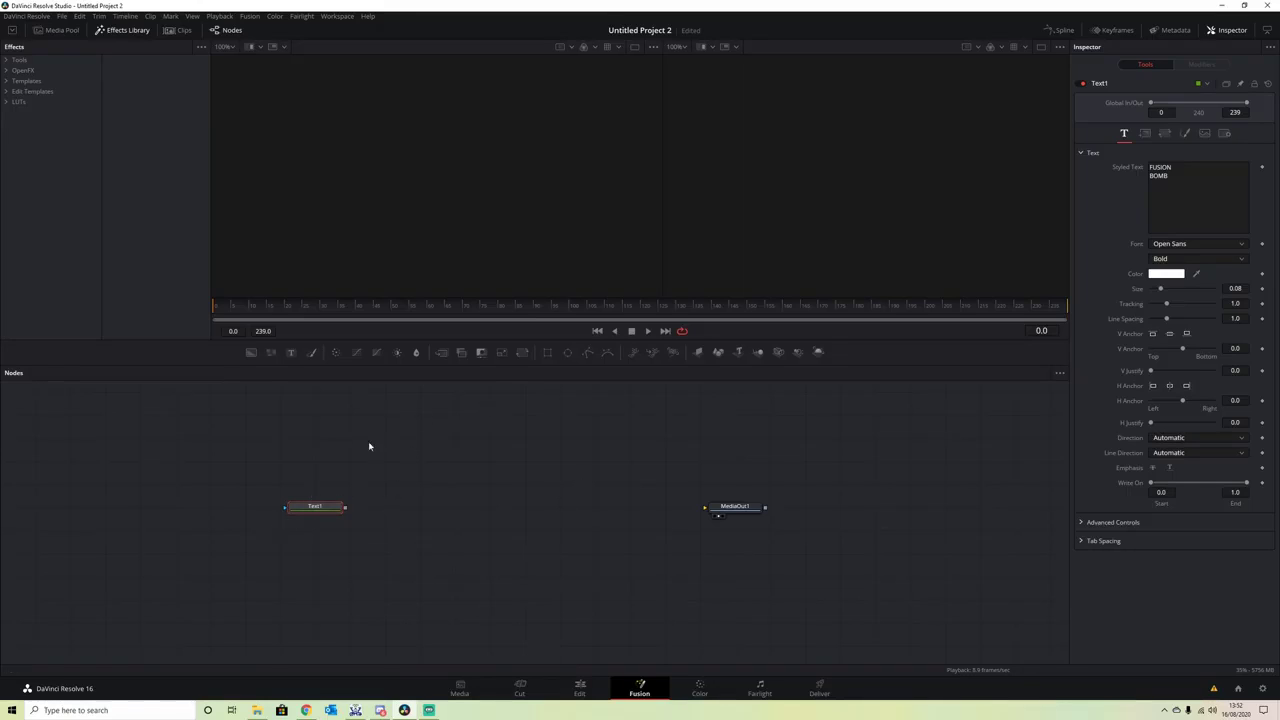
# - Shift MediaOut1 farther right and add three Matte Control nodes stacked vertically beside the Text1 node
pyautogui.moveTo(735, 508); pyautogui.dragTo(805, 508)
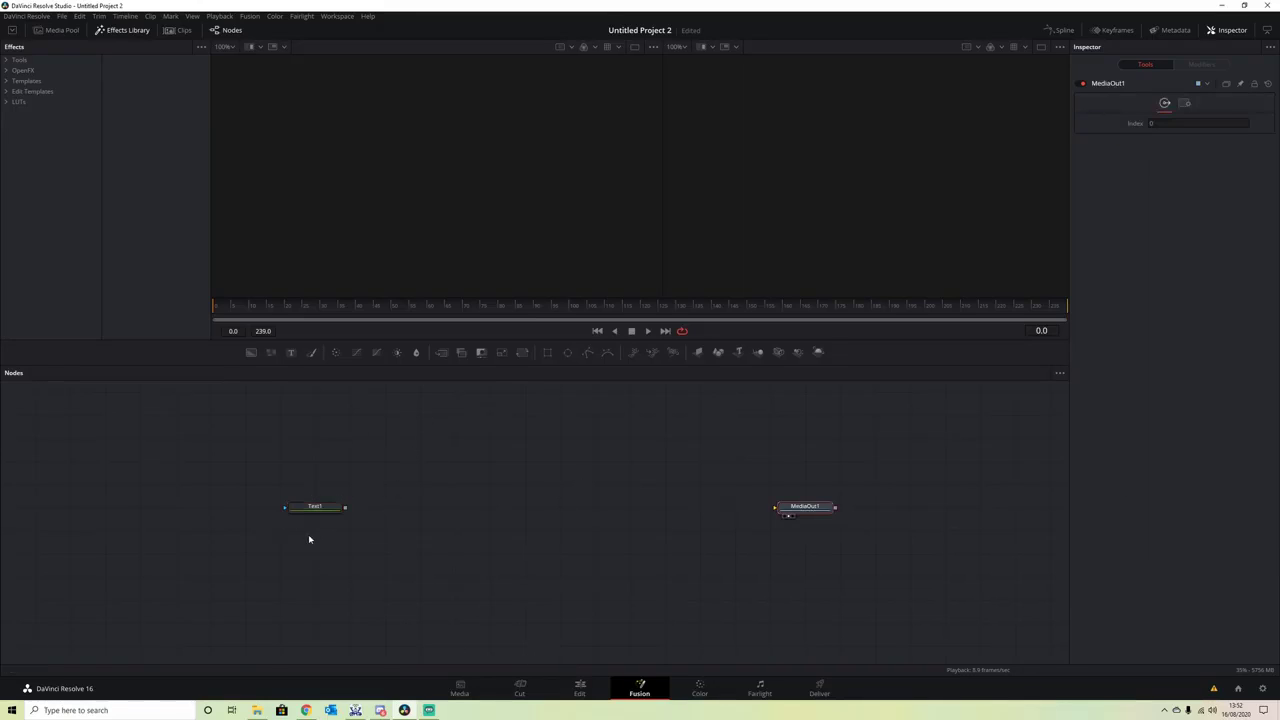
pyautogui.moveTo(319, 511)
pyautogui.mouseDown()
pyautogui.moveTo(320, 468)
pyautogui.moveTo(321, 512)
pyautogui.mouseUp()
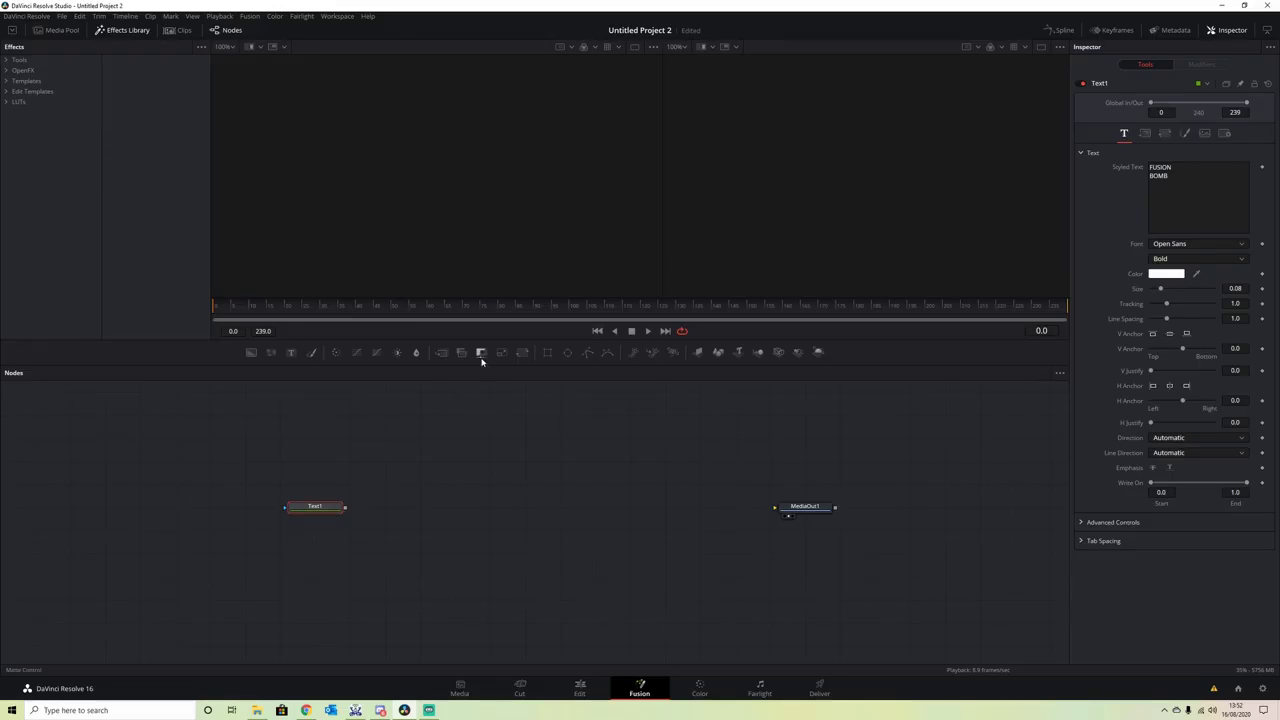
pyautogui.moveTo(481, 352); pyautogui.dragTo(420, 460)
pyautogui.moveTo(481, 352); pyautogui.dragTo(430, 512)
pyautogui.moveTo(481, 352); pyautogui.dragTo(428, 561)
# - Rename the MatteControl1 node as Text_reveal_Matte
pyautogui.click(440, 463)
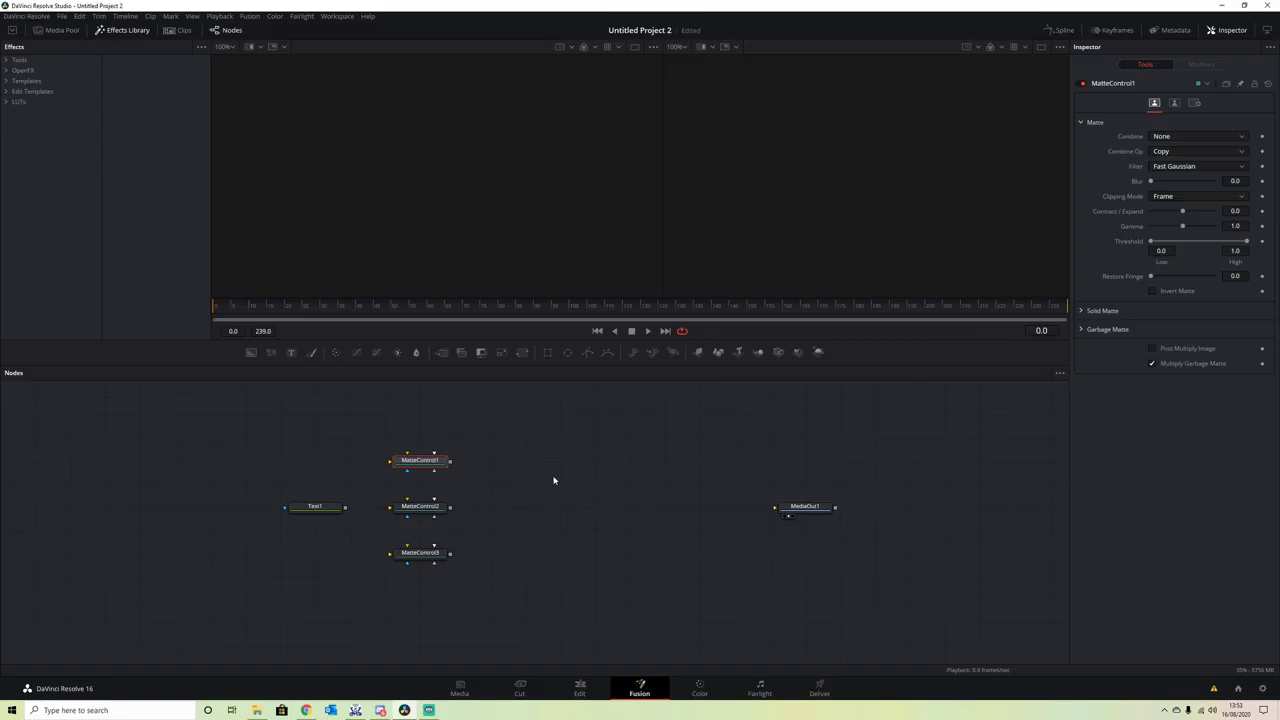
pyautogui.press('F2')
pyautogui.write('Te')
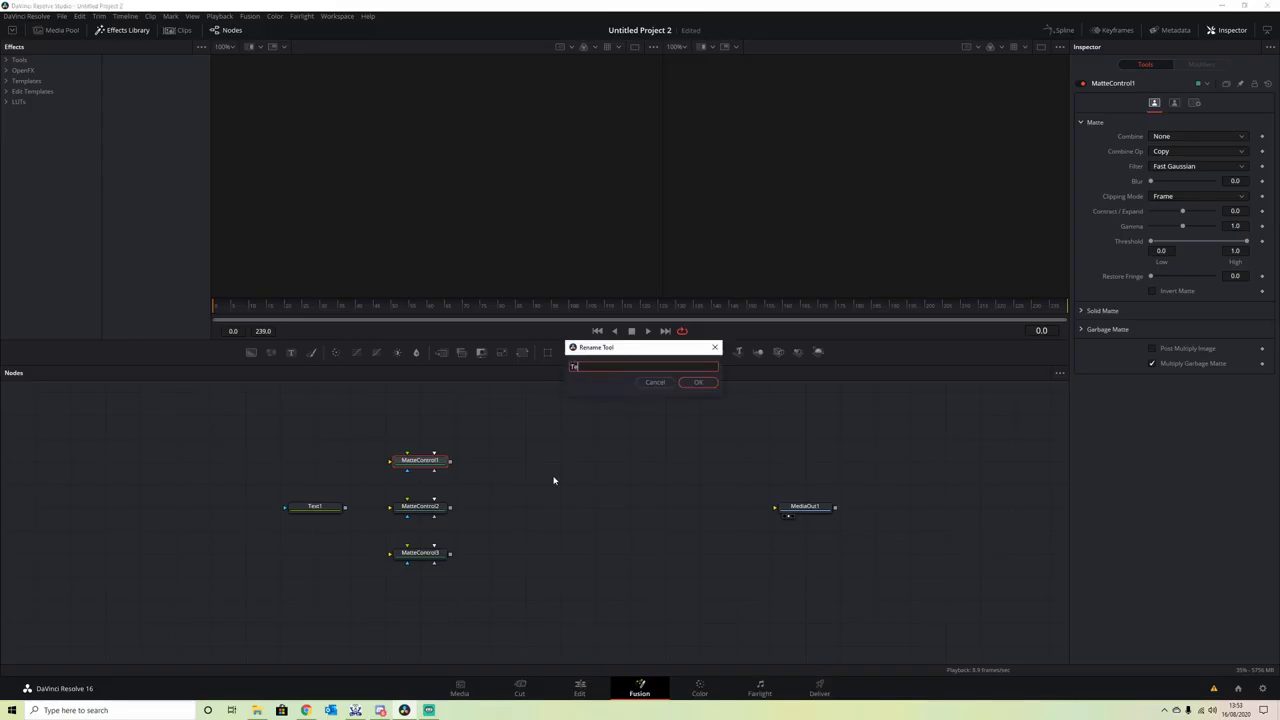
pyautogui.write('xt_reveal_Matte')
pyautogui.press('Return')
# - Rename the MatteControl2 node as Glow_Matte
pyautogui.click(431, 513)
pyautogui.press('F2')
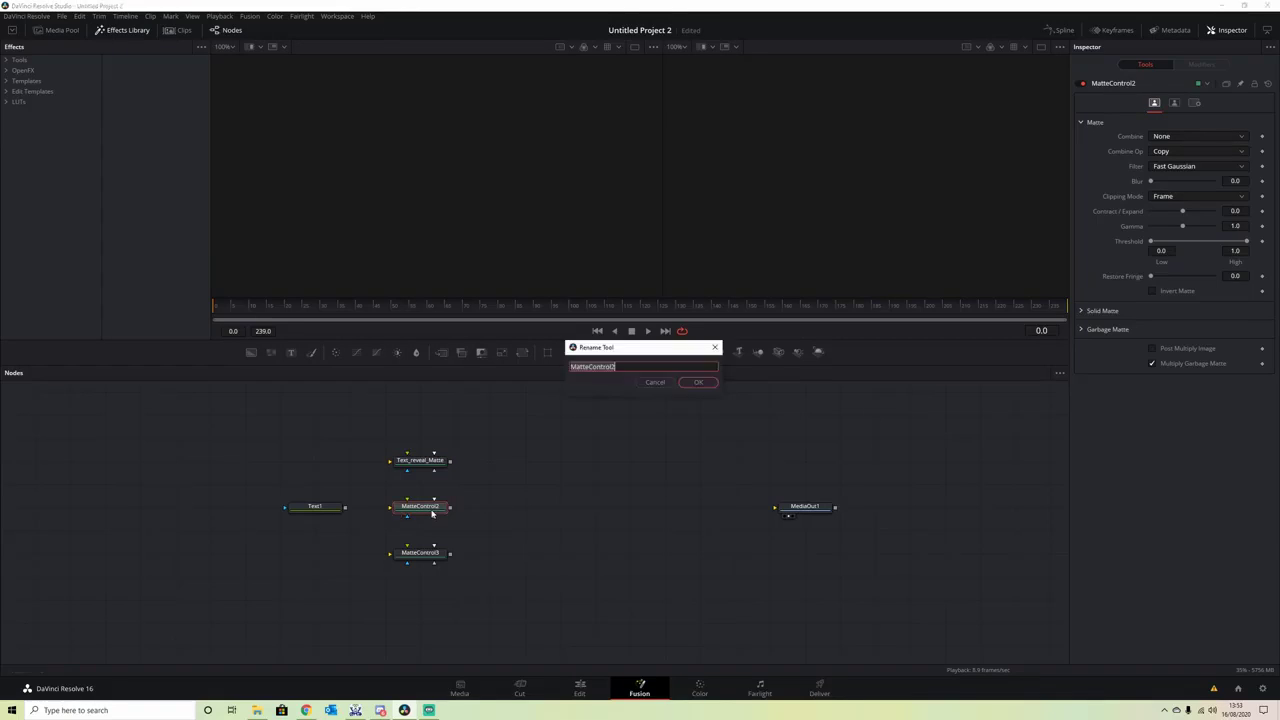
pyautogui.write('Glow_#M')
pyautogui.press('BackSpace')
pyautogui.press('BackSpace')
pyautogui.write('Matte')
pyautogui.click(696, 383)
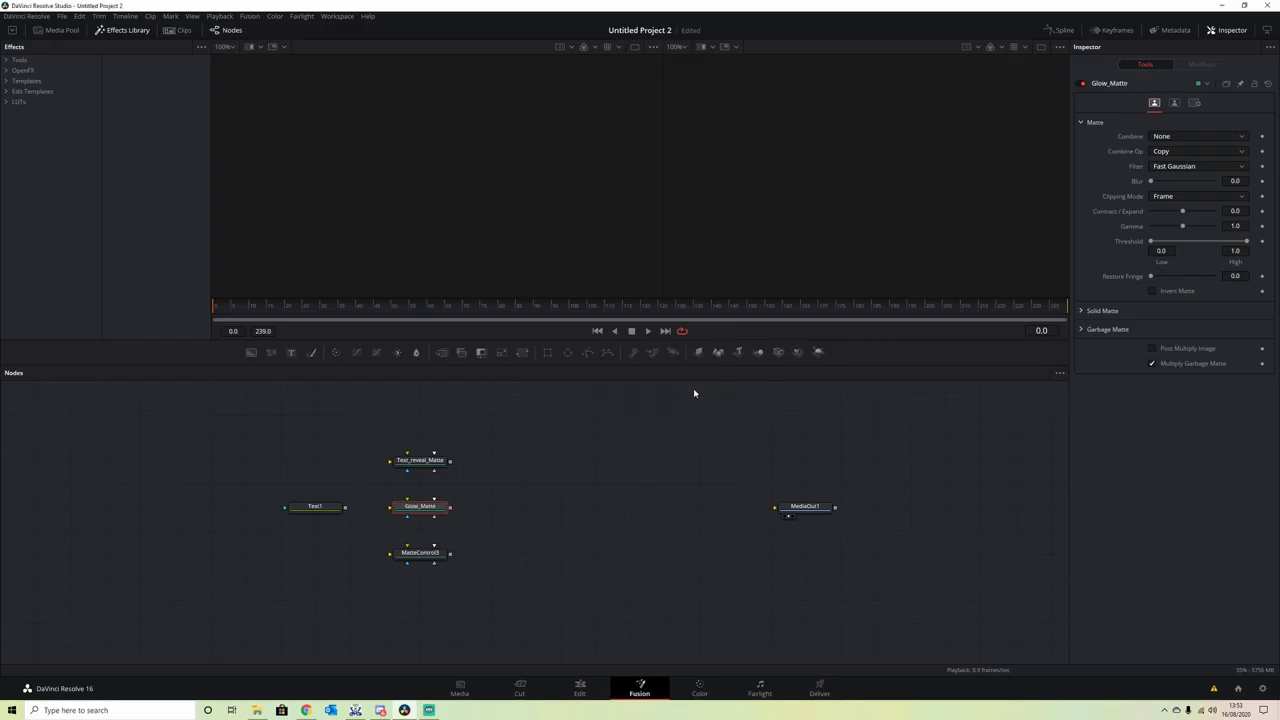
# - Rename the MatteControl3 node as Particle_Matte
pyautogui.click(433, 558)
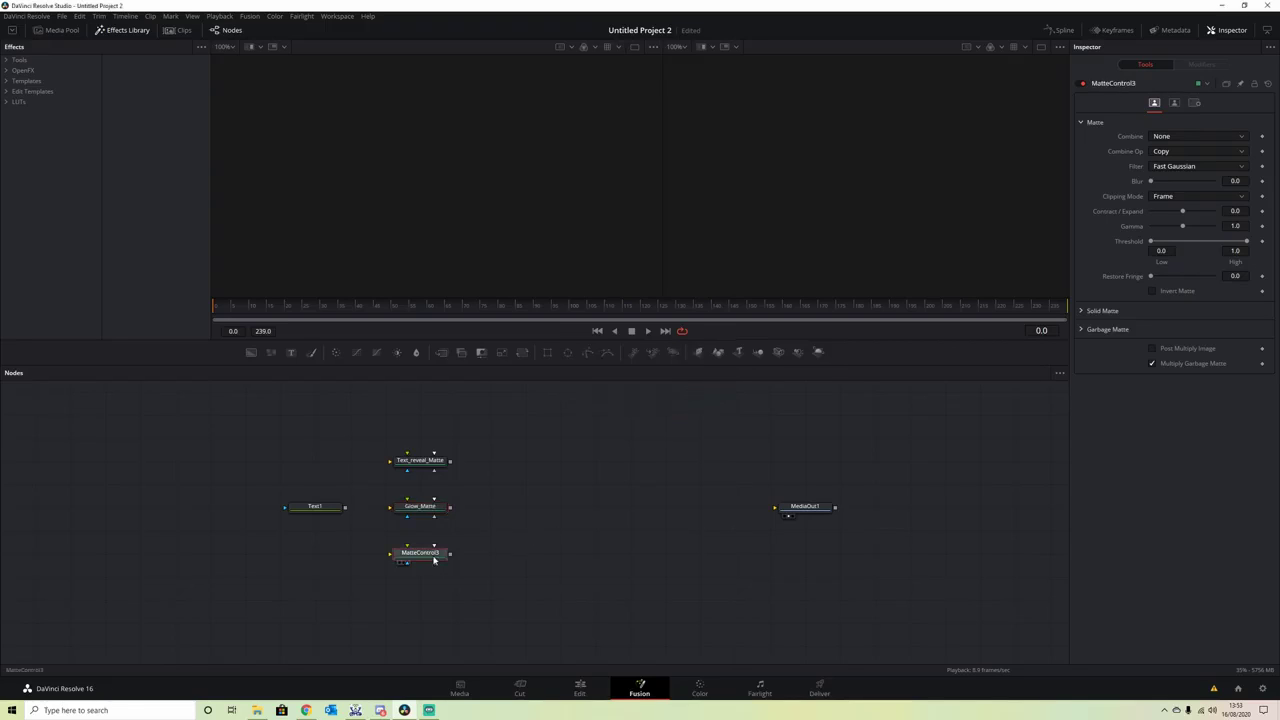
pyautogui.press('F2')
pyautogui.write('Partic')
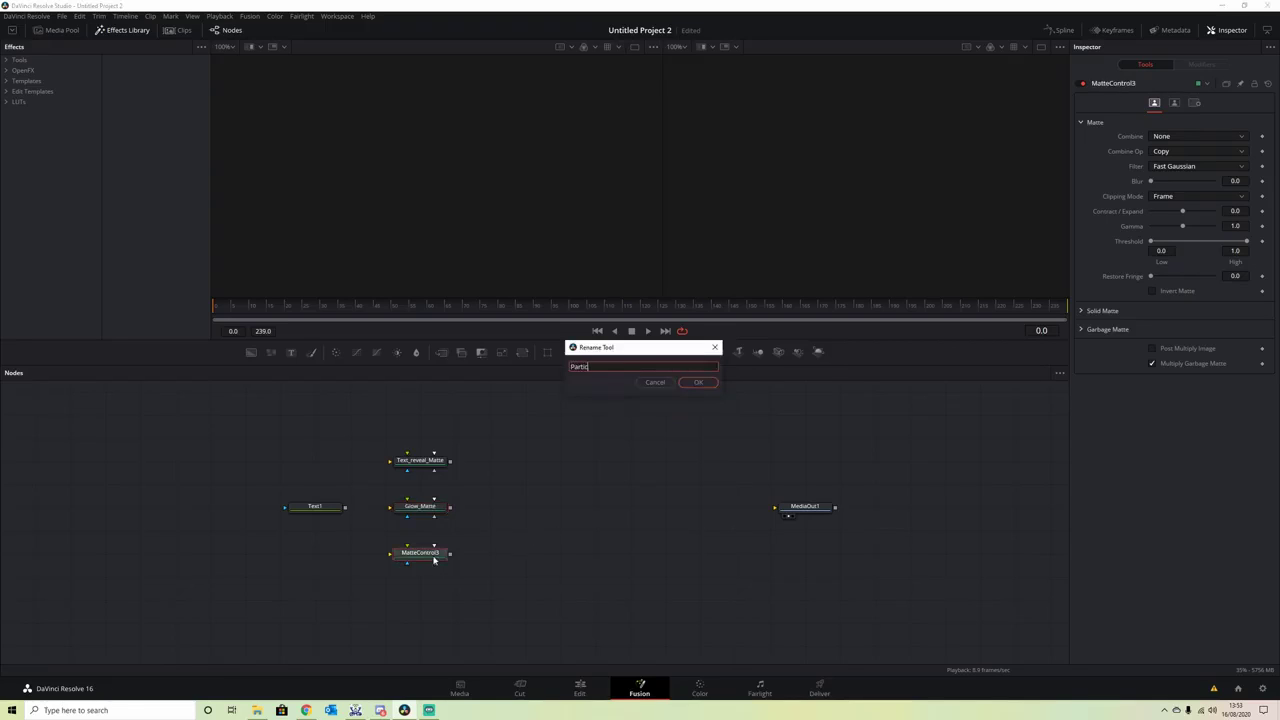
pyautogui.write('le_Matte')
pyautogui.click(698, 382)
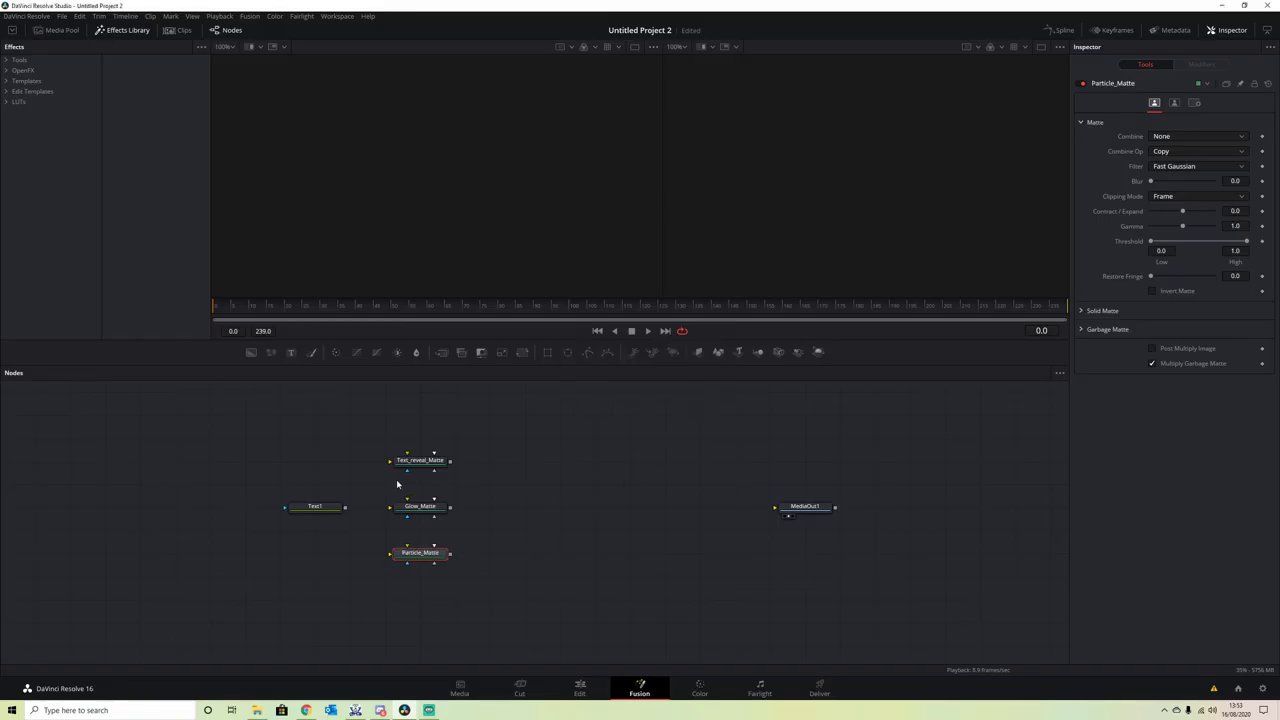
# - Connect Text1 to all three matte nodes and, with Text_reveal_Matte in the viewer, enlarge the text to a size of about 0.22
pyautogui.moveTo(345, 507)
pyautogui.mouseDown()
pyautogui.moveTo(398, 458)
pyautogui.moveTo(390, 507)
pyautogui.moveTo(408, 563)
pyautogui.moveTo(390, 553)
pyautogui.mouseUp()
pyautogui.moveTo(436, 466); pyautogui.dragTo(440, 251)
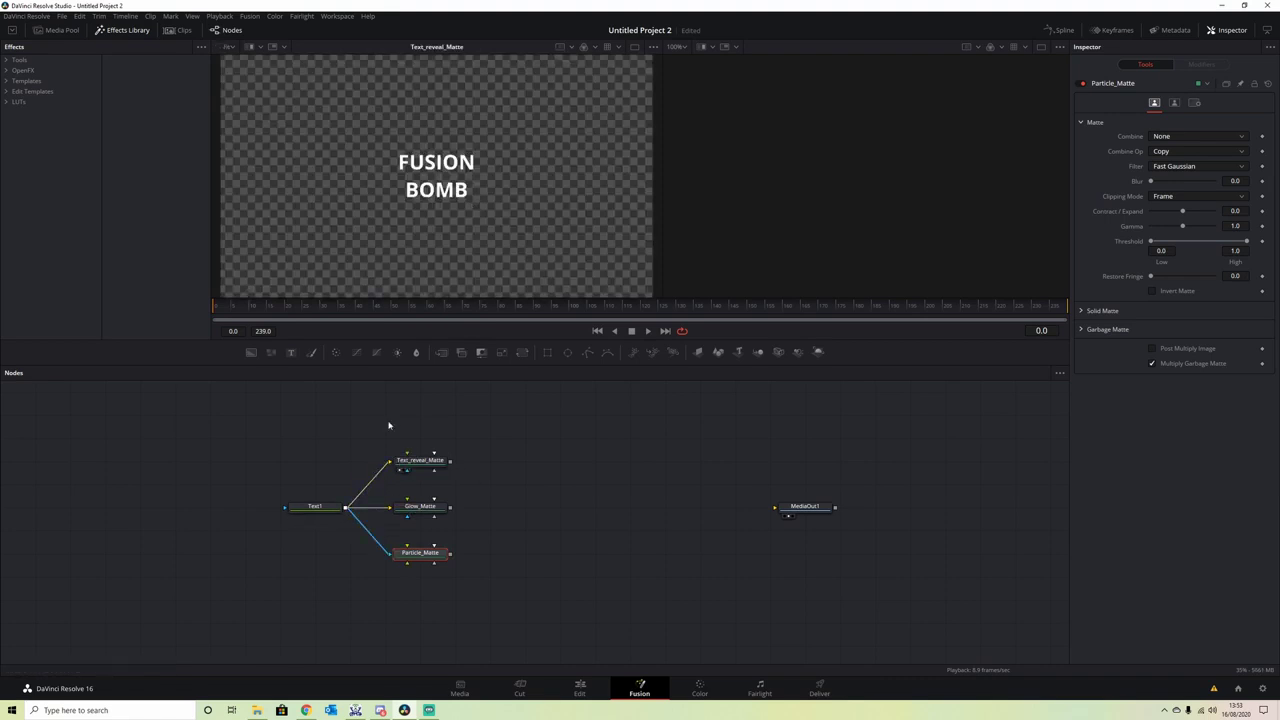
pyautogui.click(324, 507)
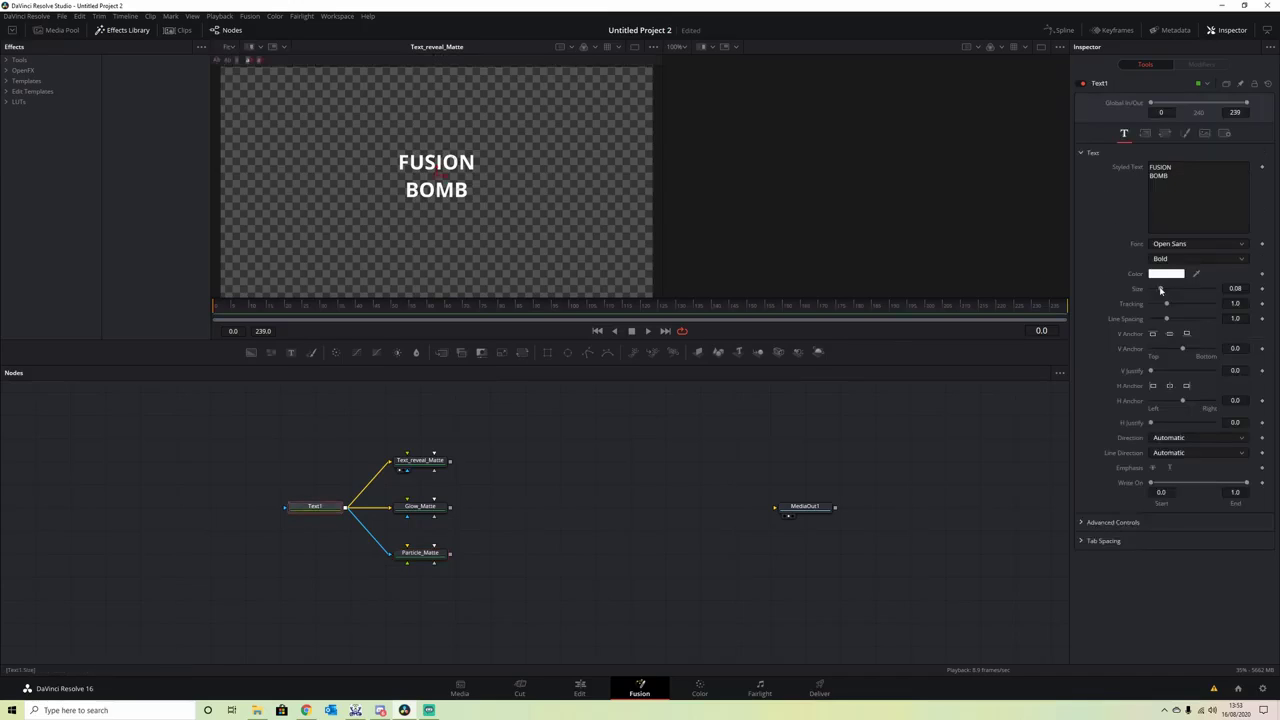
pyautogui.moveTo(1160, 289); pyautogui.dragTo(1178, 290)
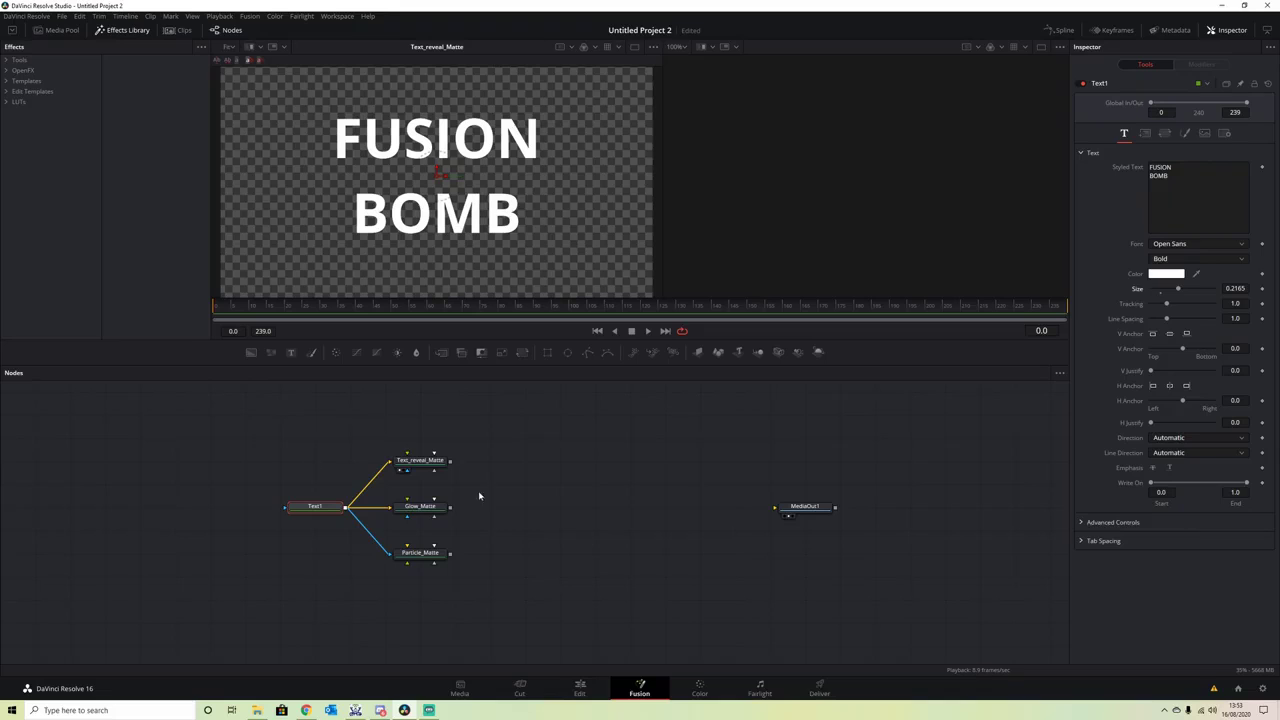
# - Add a Polygon mask node below Text_reveal_Matte and draw a small closed shape between the FUSION and BOMB lines
pyautogui.click(422, 462)
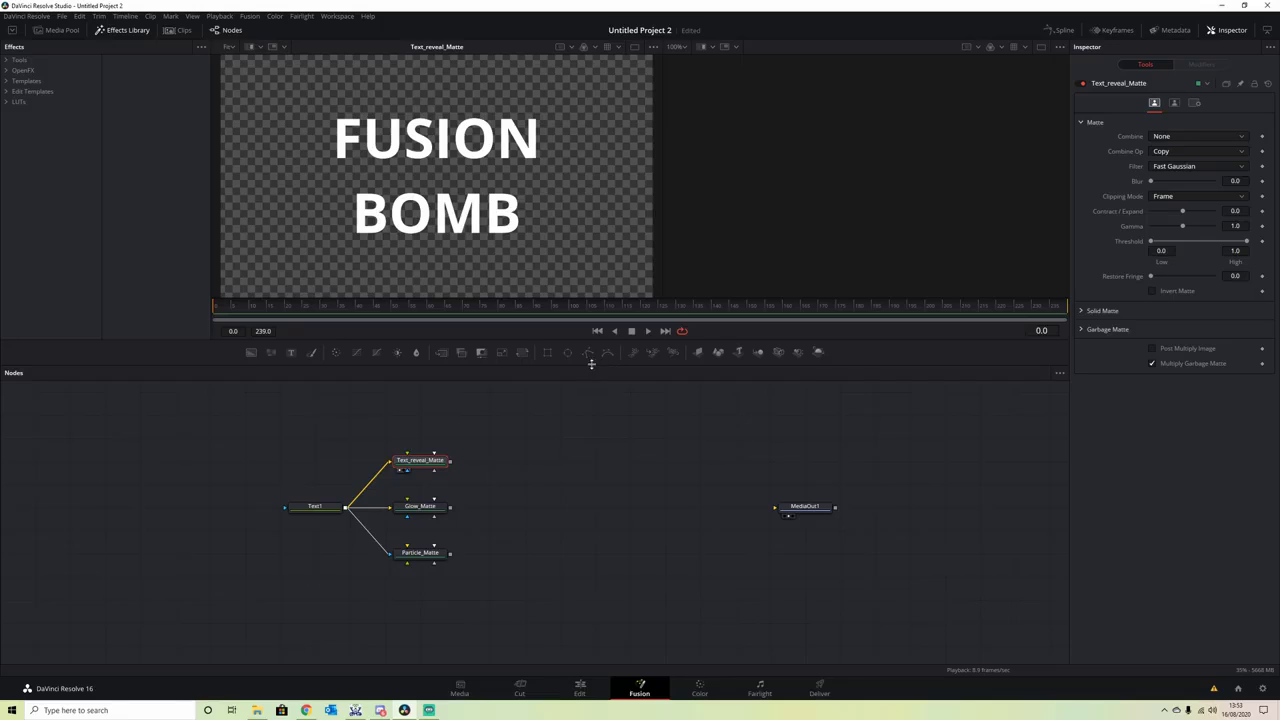
pyautogui.moveTo(424, 464); pyautogui.dragTo(431, 486)
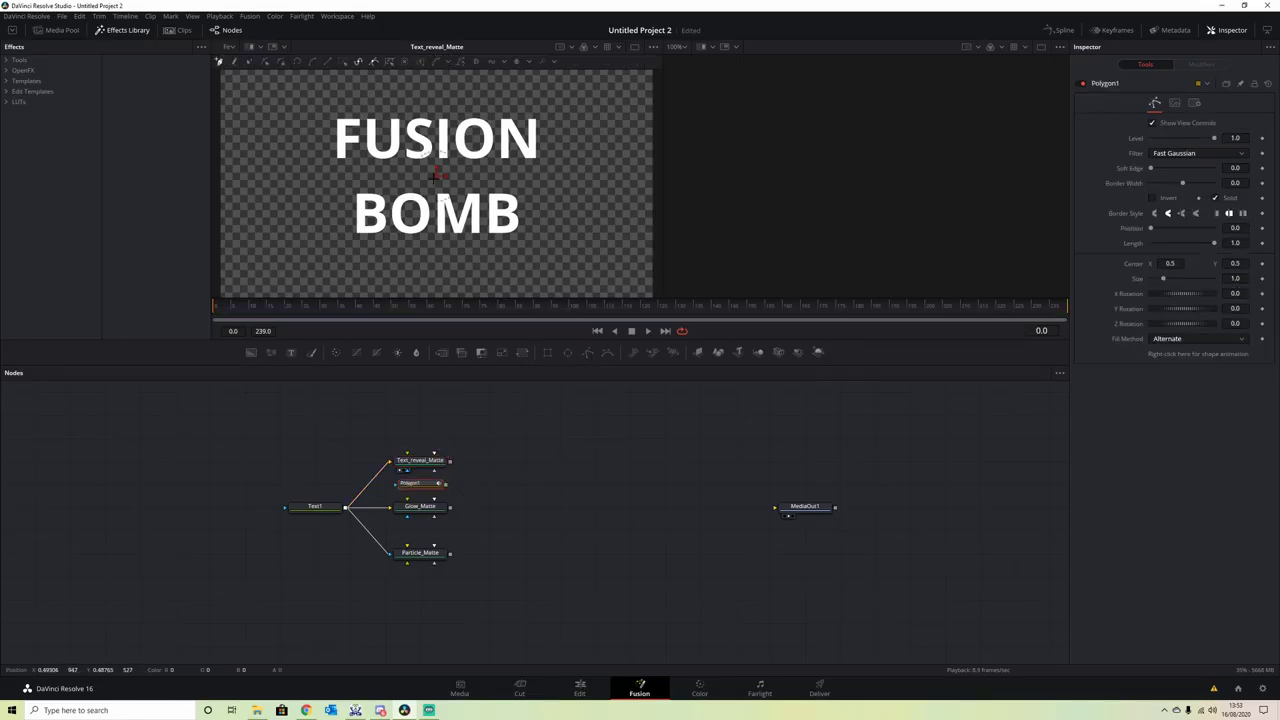
pyautogui.scroll(2, 436, 176)
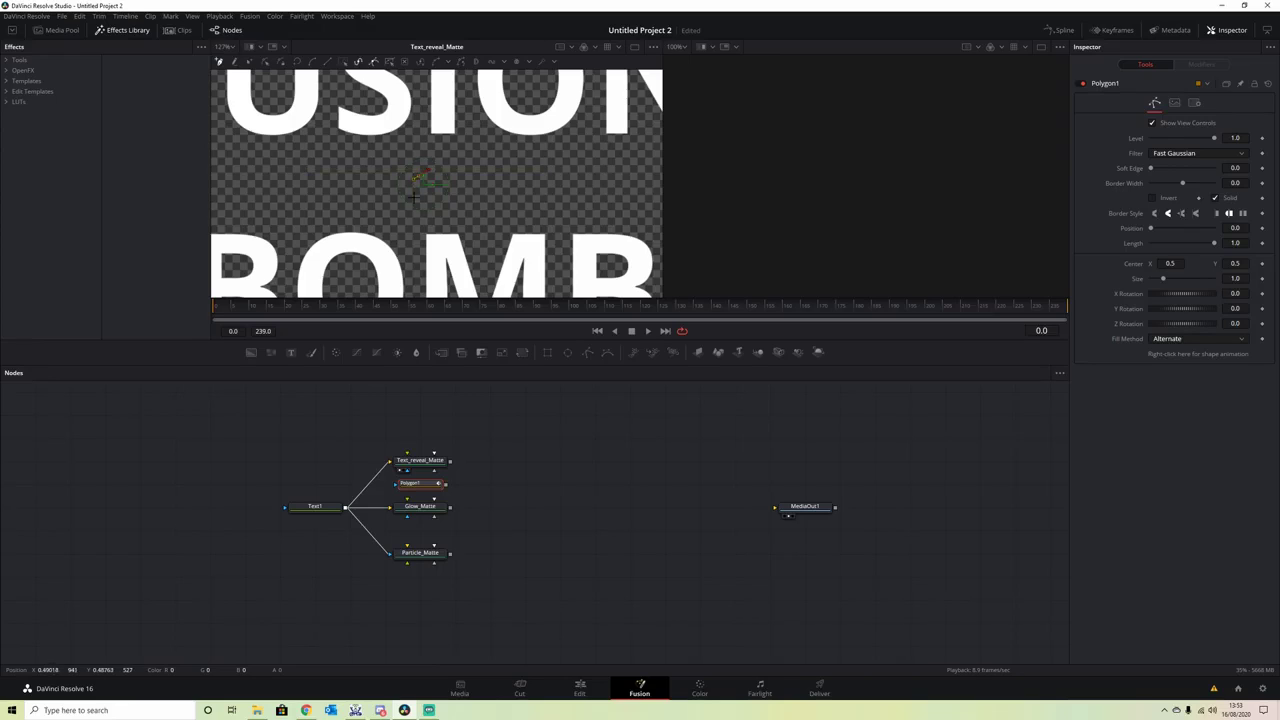
pyautogui.moveTo(413, 196)
pyautogui.mouseDown()
pyautogui.moveTo(456, 206)
pyautogui.moveTo(443, 168)
pyautogui.moveTo(430, 171)
pyautogui.mouseUp()
pyautogui.scroll(-3, 452, 231)
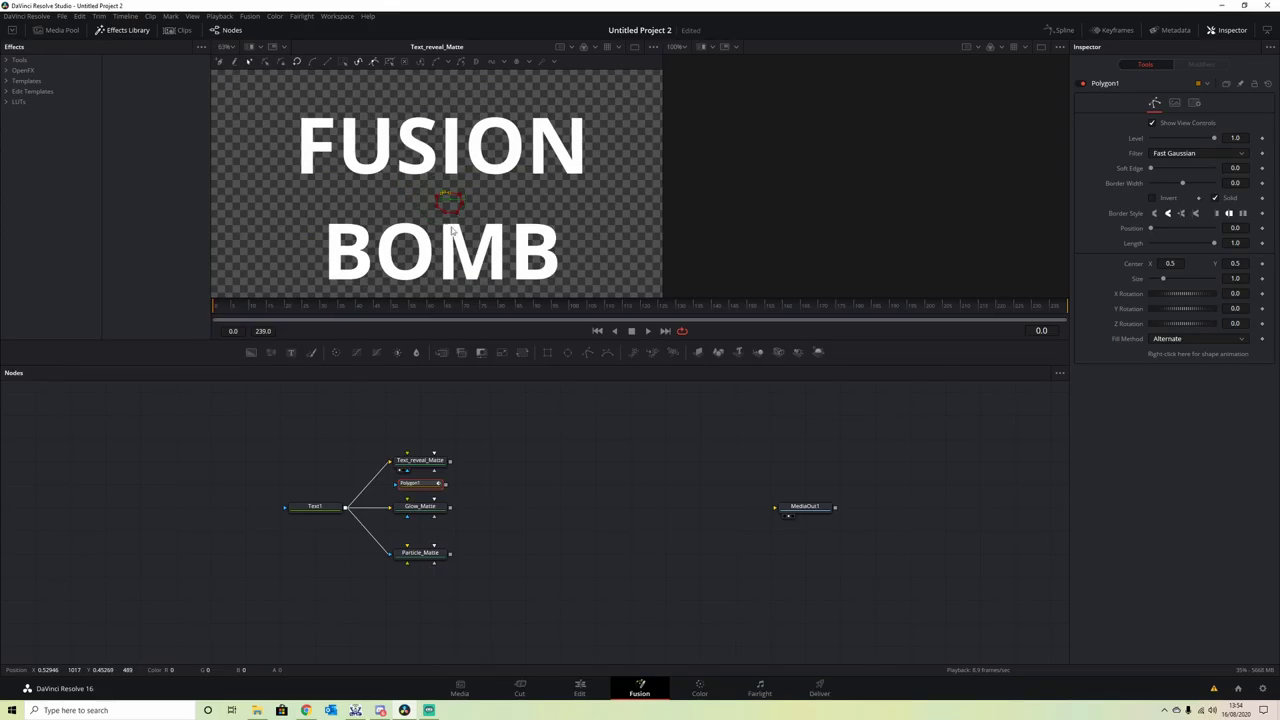
pyautogui.scroll(-2, 452, 231)
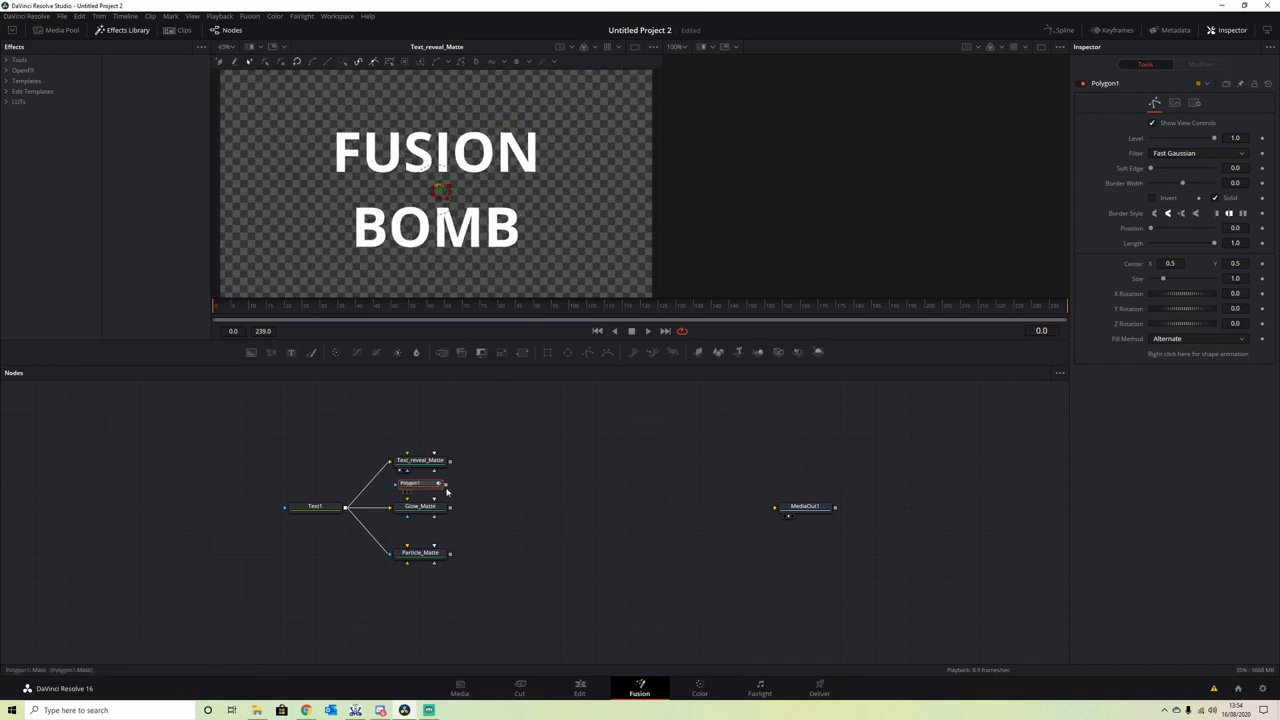
# - Connect Polygon1 to Text_reveal_Matte as its garbage matte and save the project
pyautogui.moveTo(447, 488); pyautogui.dragTo(426, 463)
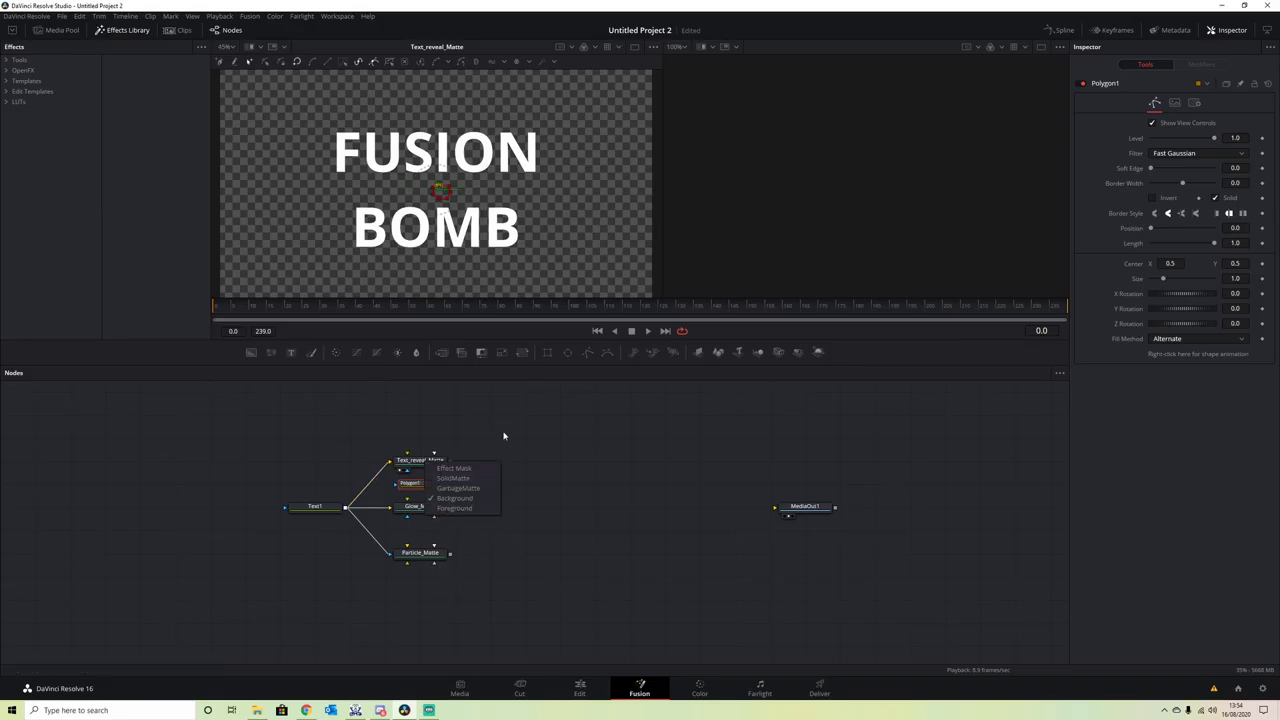
pyautogui.click(477, 489)
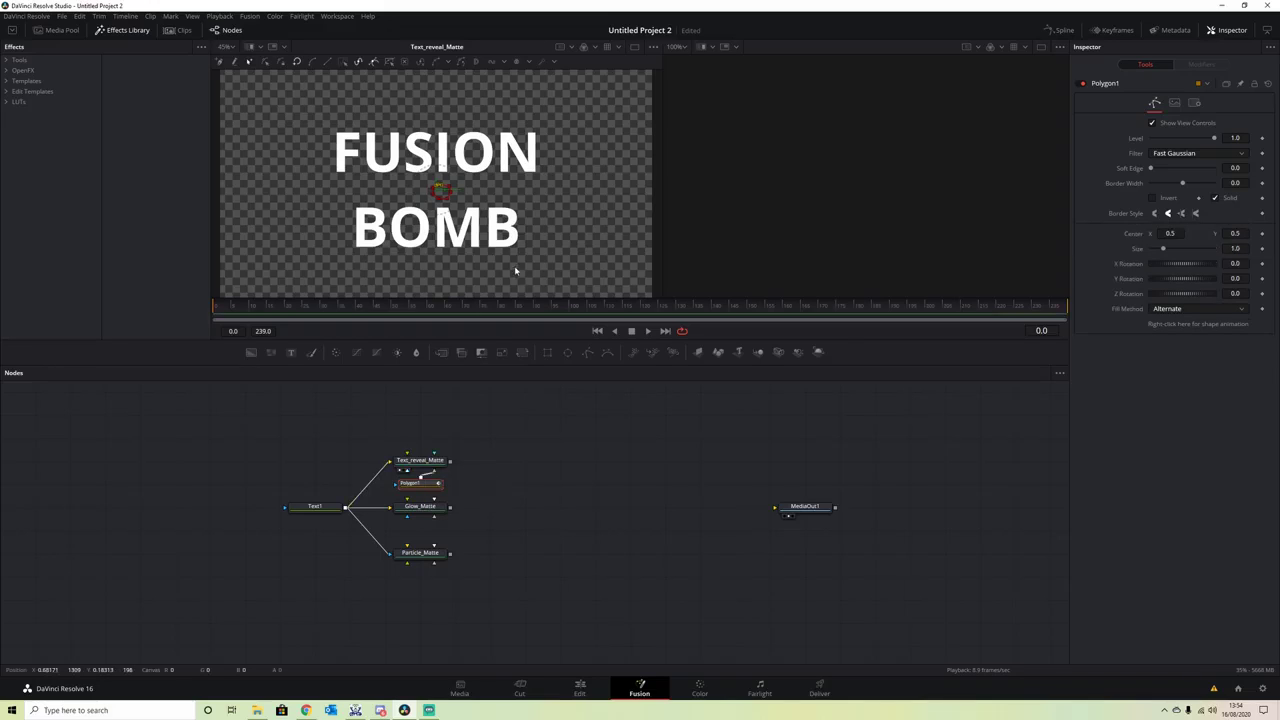
pyautogui.hotkey('ctrl', 's')
# - At frame 130, scale the polygon mask up until it encloses all of the FUSION BOMB text
pyautogui.click(676, 308)
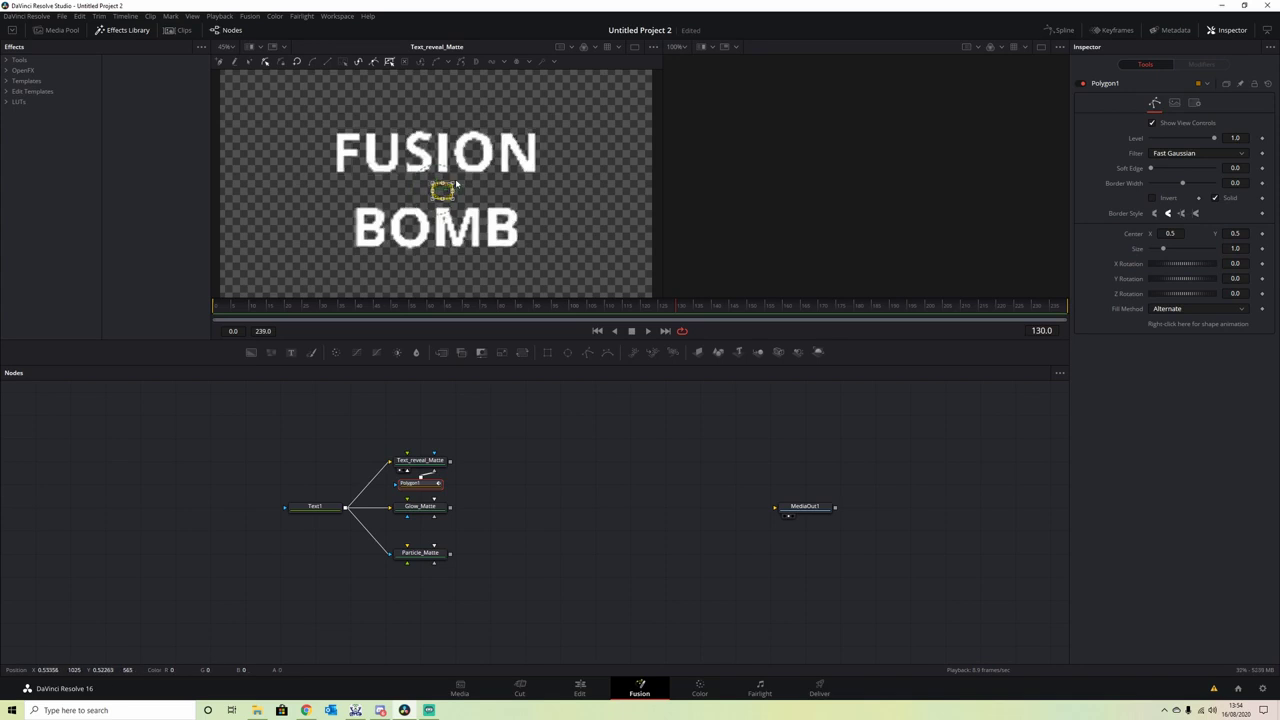
pyautogui.moveTo(449, 184); pyautogui.dragTo(591, 104)
pyautogui.moveTo(432, 198); pyautogui.dragTo(279, 297)
pyautogui.moveTo(592, 104); pyautogui.dragTo(627, 72)
pyautogui.moveTo(277, 295); pyautogui.dragTo(243, 296)
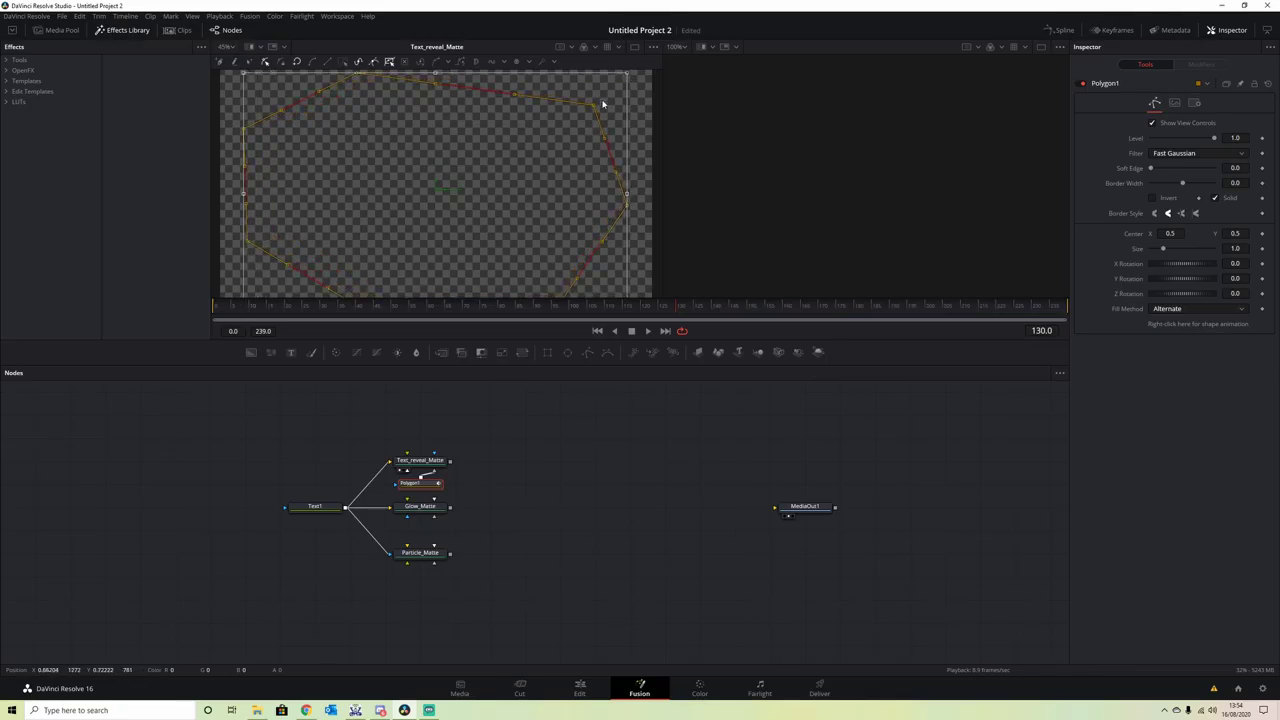
pyautogui.moveTo(630, 78); pyautogui.dragTo(638, 58)
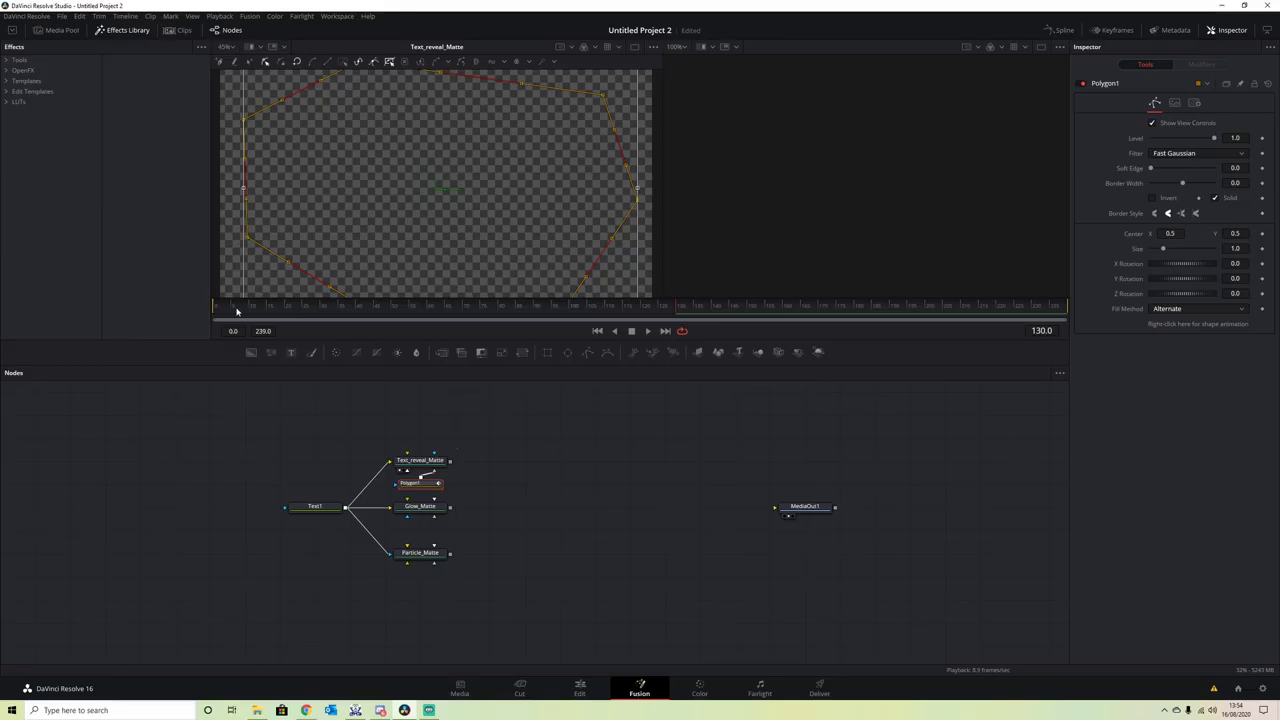
# - Play the polygon mask animation from near the start to check how it affects the text
pyautogui.moveTo(237, 311); pyautogui.dragTo(217, 311)
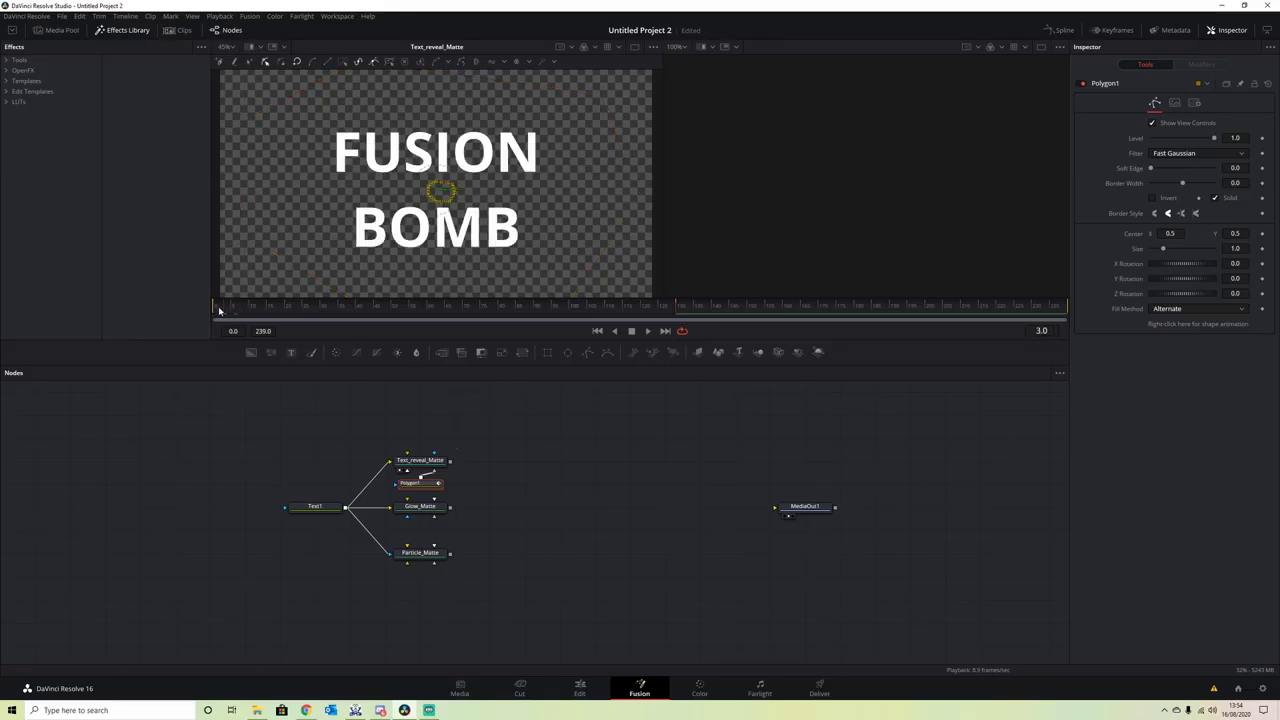
pyautogui.click(647, 331)
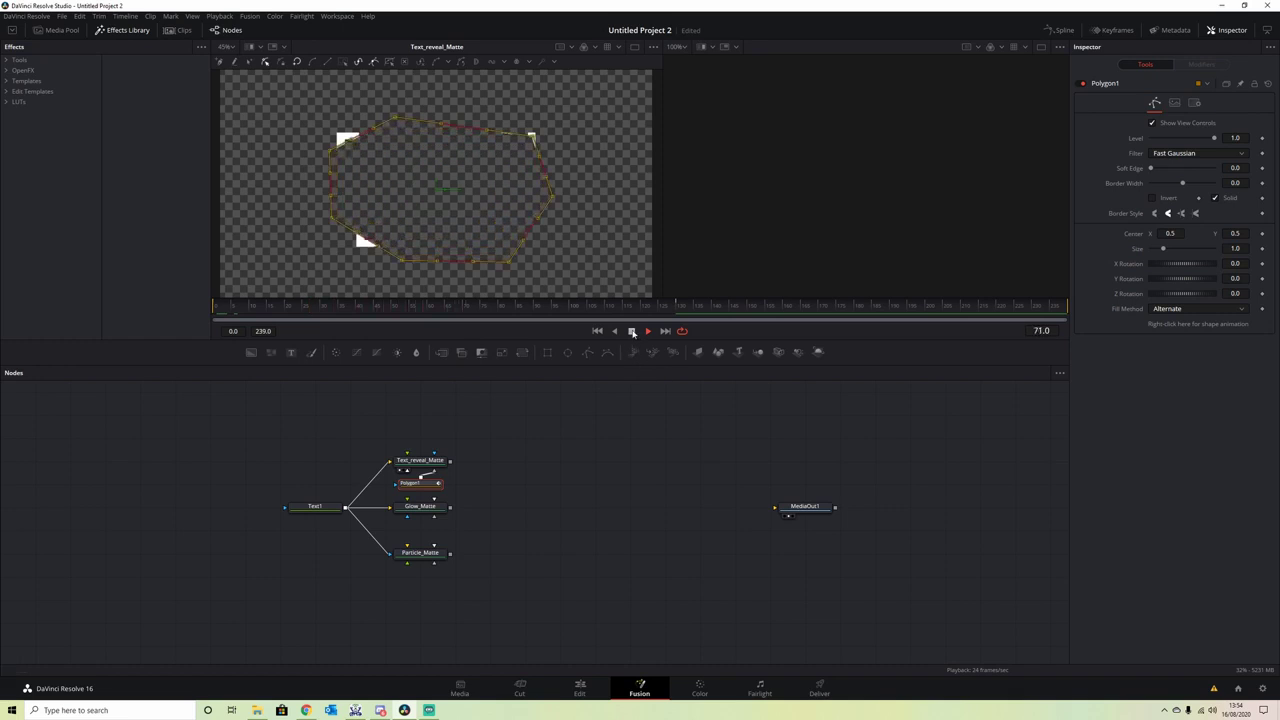
pyautogui.click(632, 332)
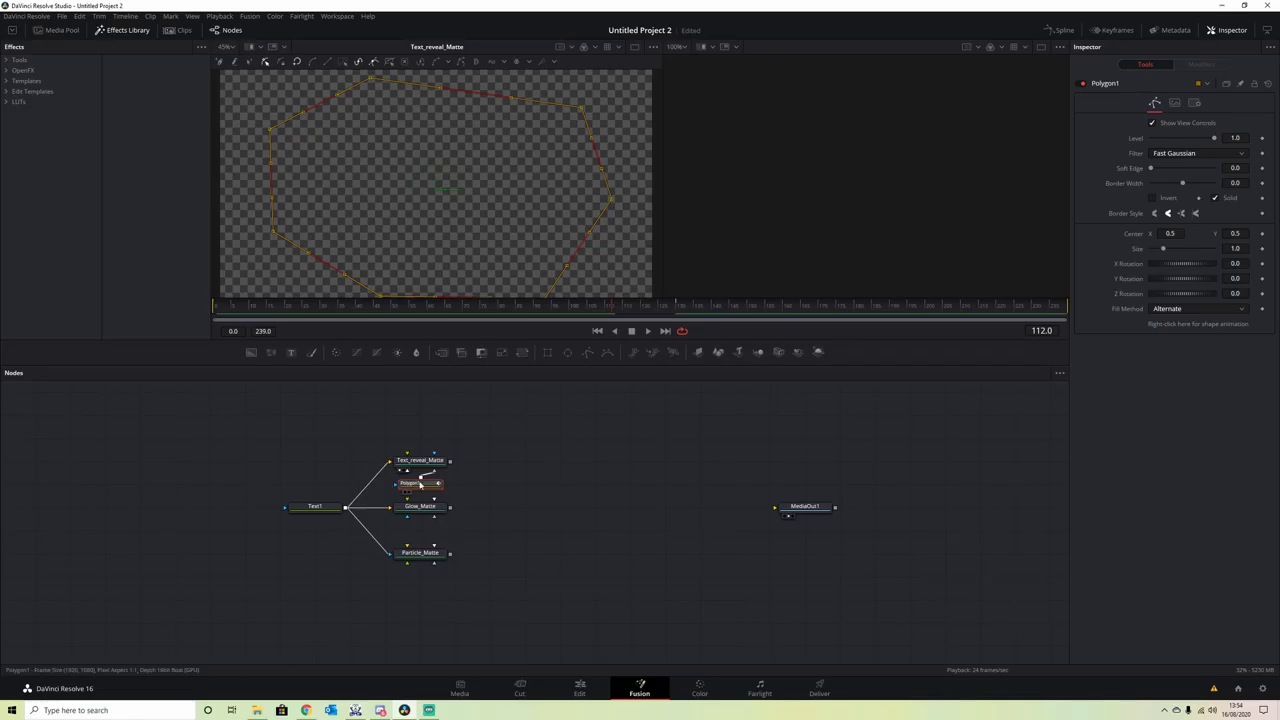
# - Invert the Polygon1 mask, play the animation from near the start to check the text reveal, and return to frame 0
pyautogui.click(1152, 197)
pyautogui.click(250, 322)
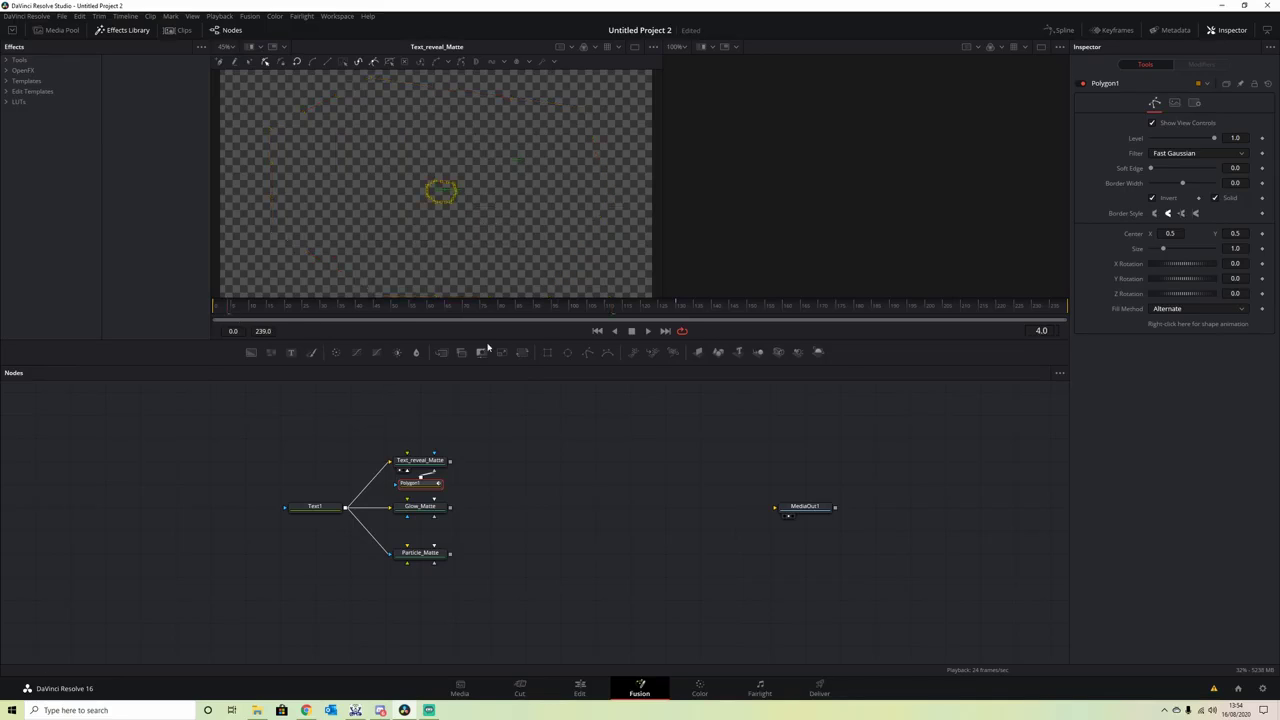
pyautogui.click(647, 331)
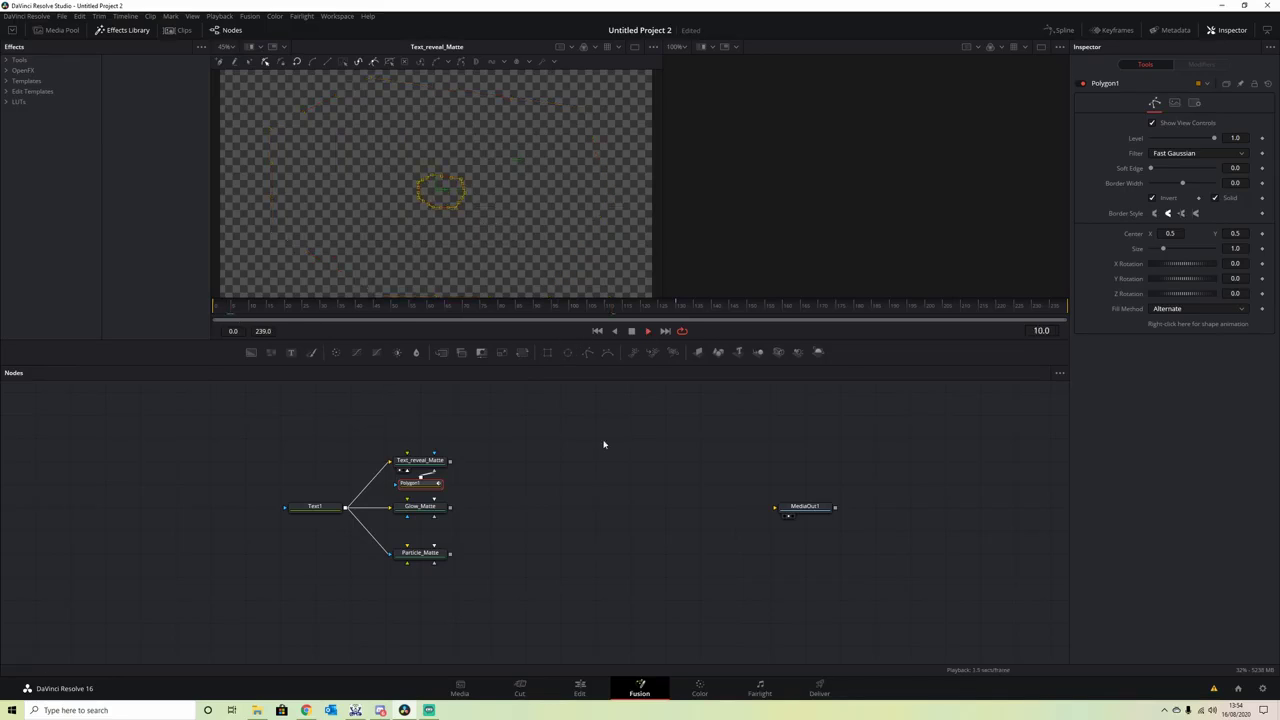
pyautogui.click(632, 332)
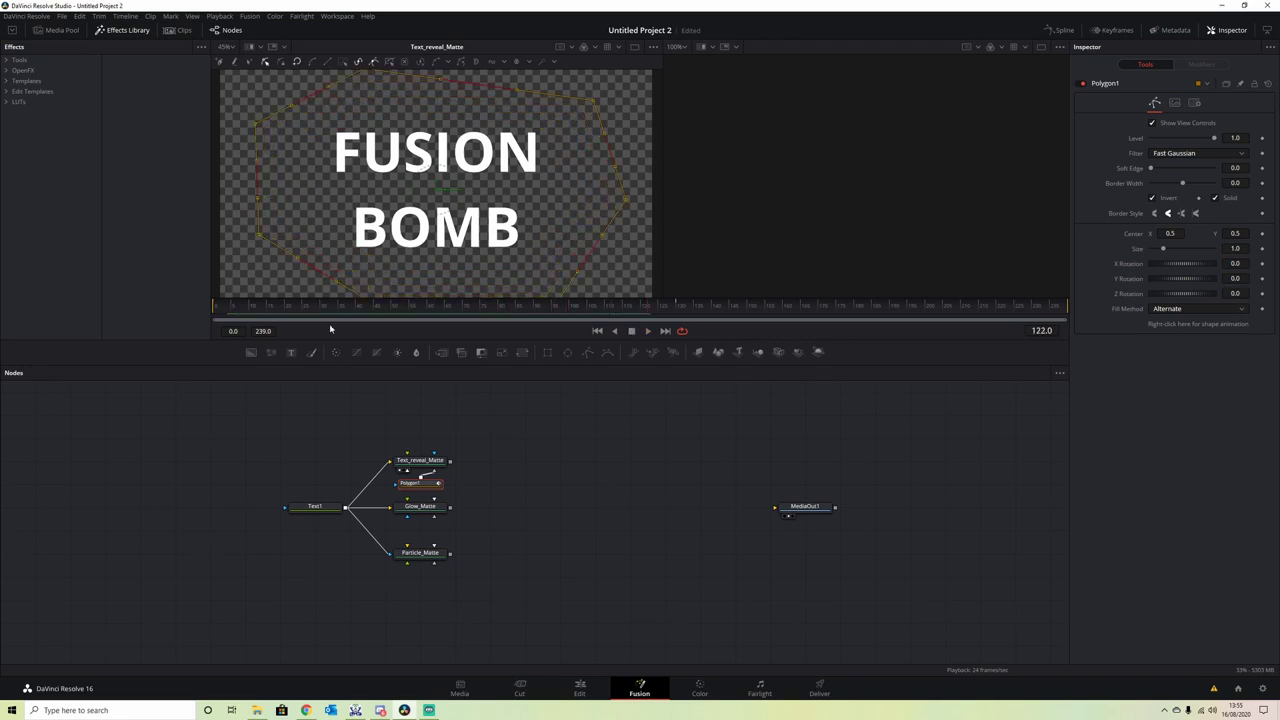
pyautogui.moveTo(380, 307); pyautogui.dragTo(212, 317)
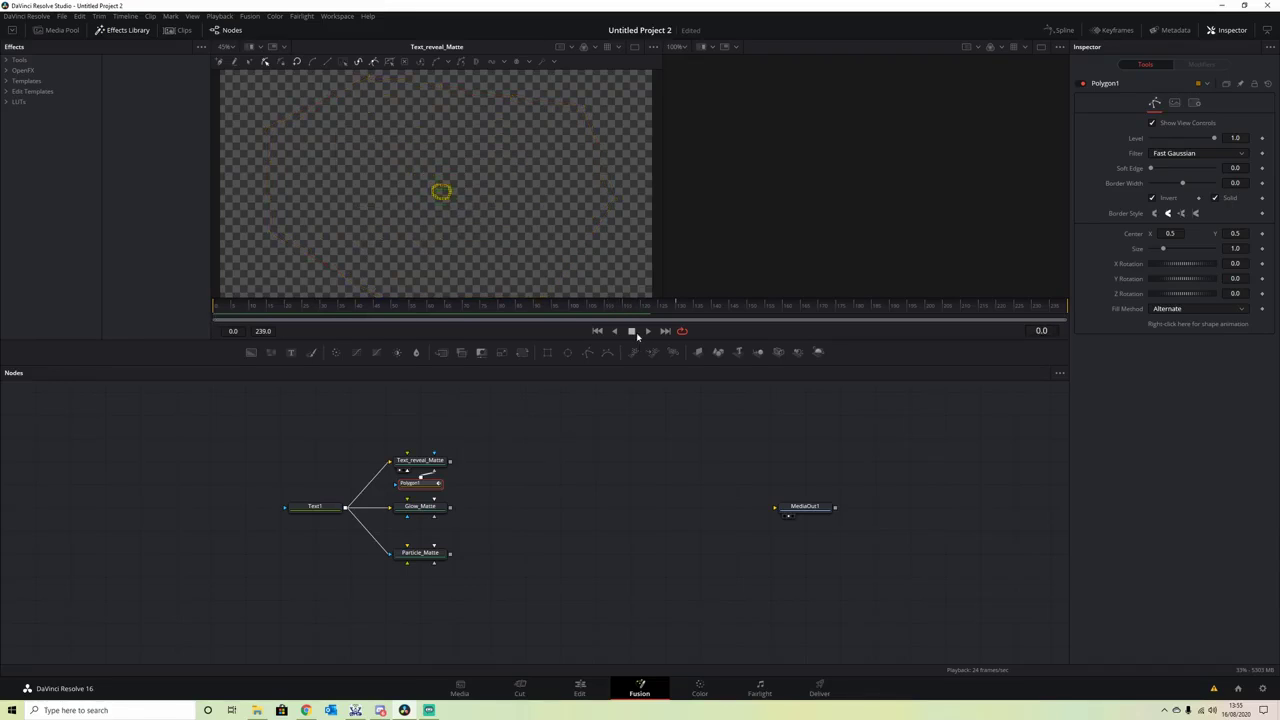
# - At frame 48, move Glow_Matte farther right and paste an instance of Polygon1 just above Particle_Matte
pyautogui.click(318, 314)
pyautogui.moveTo(318, 314); pyautogui.dragTo(384, 304)
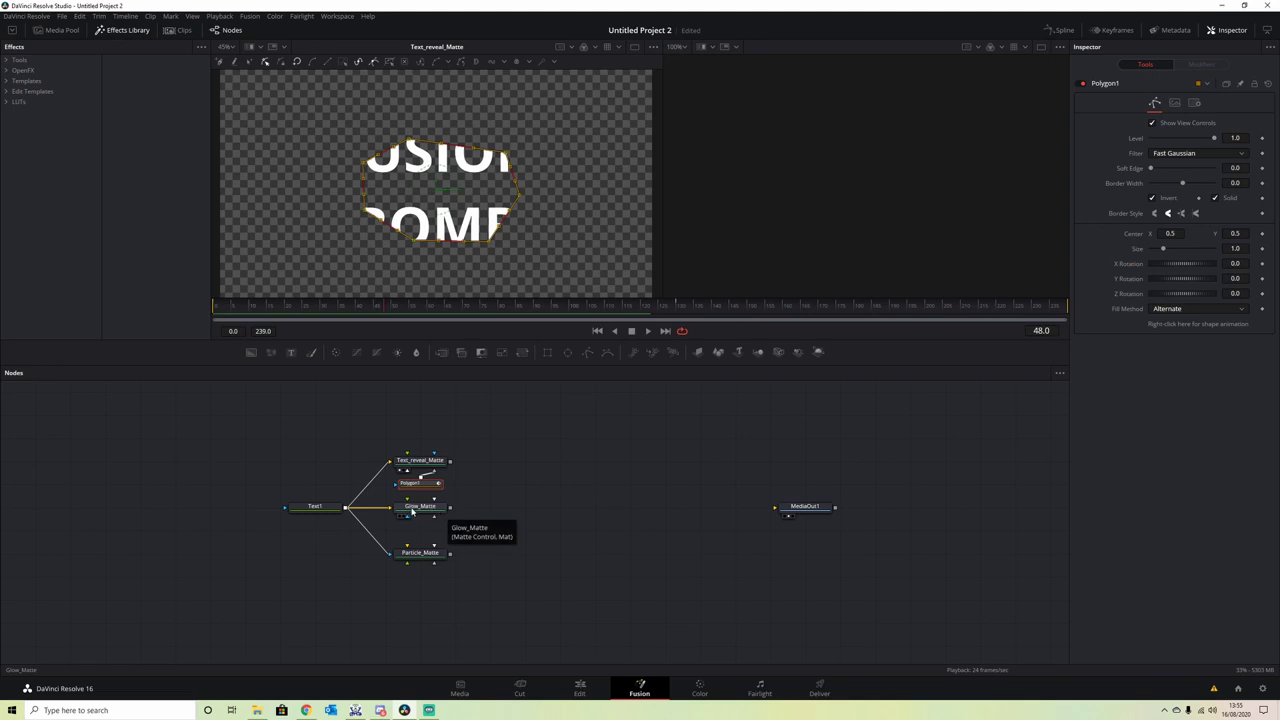
pyautogui.click(445, 508)
pyautogui.moveTo(445, 508); pyautogui.dragTo(515, 508)
pyautogui.click(421, 487)
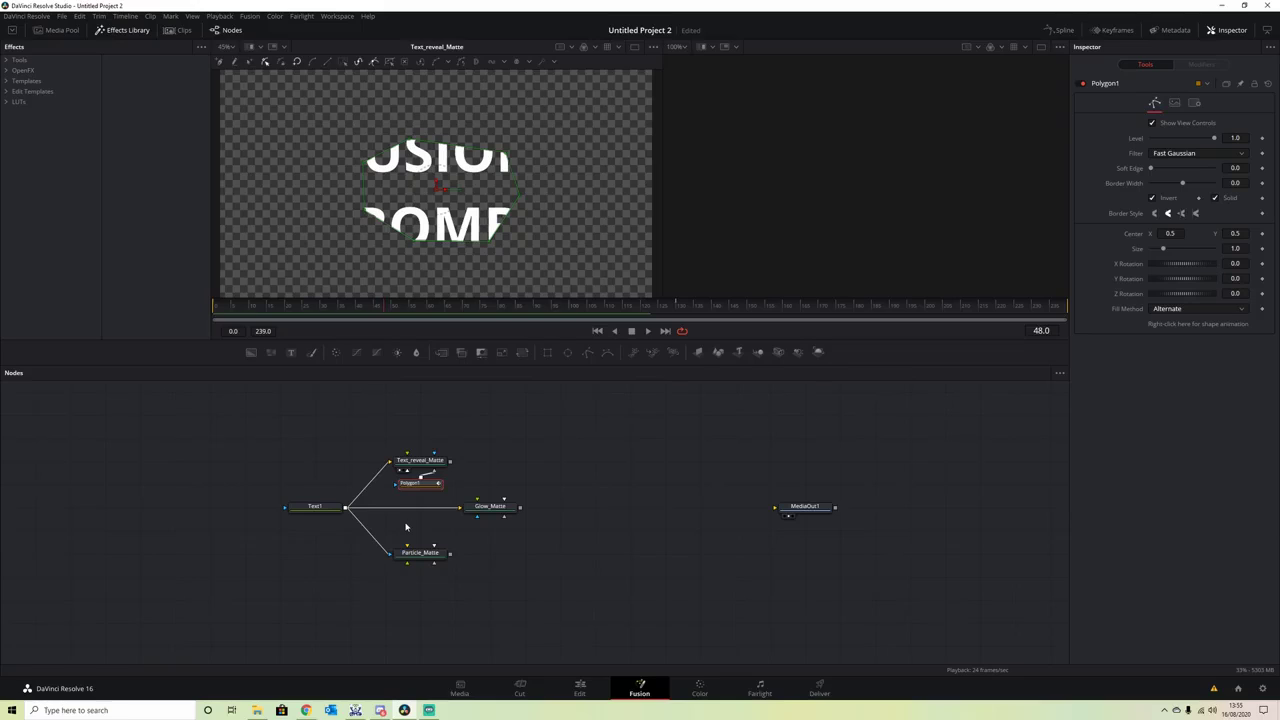
pyautogui.rightClick(401, 523)
pyautogui.click(464, 690)
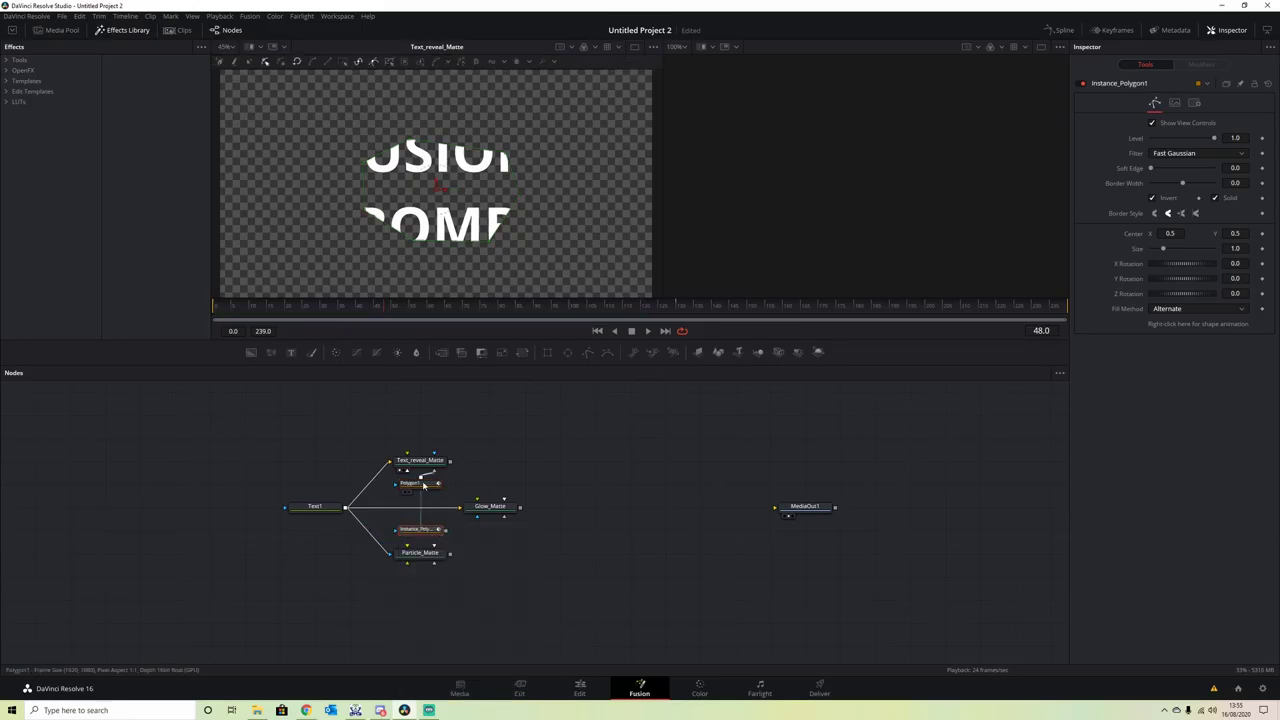
# - On Instance_Polygon1, deinstance the border width, turn off Solid, and set the border width to 0.013
pyautogui.click(430, 486)
pyautogui.click(425, 533)
pyautogui.rightClick(1186, 182)
pyautogui.click(1226, 275)
pyautogui.click(1216, 198)
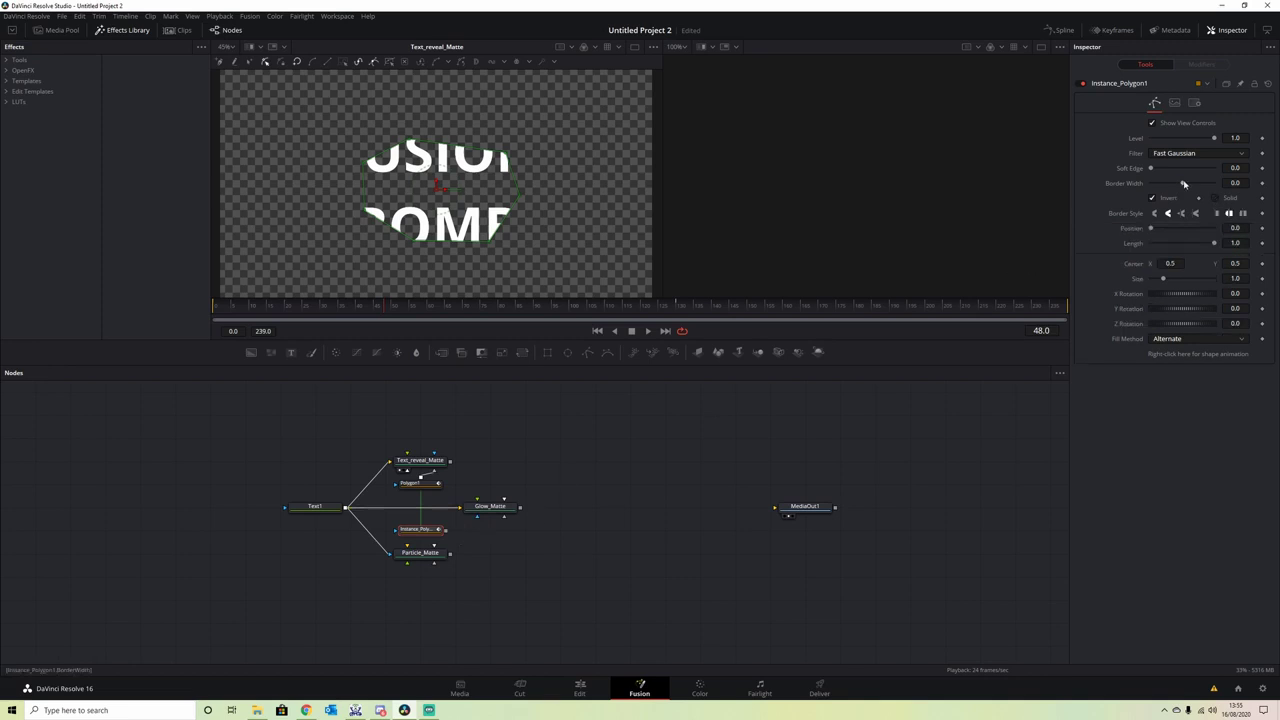
pyautogui.moveTo(1184, 184); pyautogui.dragTo(1187, 184)
# - Connect Instance_Polygon1 to Glow_Matte as its garbage matte and scrub back to frame 32 to check the outline
pyautogui.moveTo(445, 529); pyautogui.dragTo(498, 194)
pyautogui.click(548, 536)
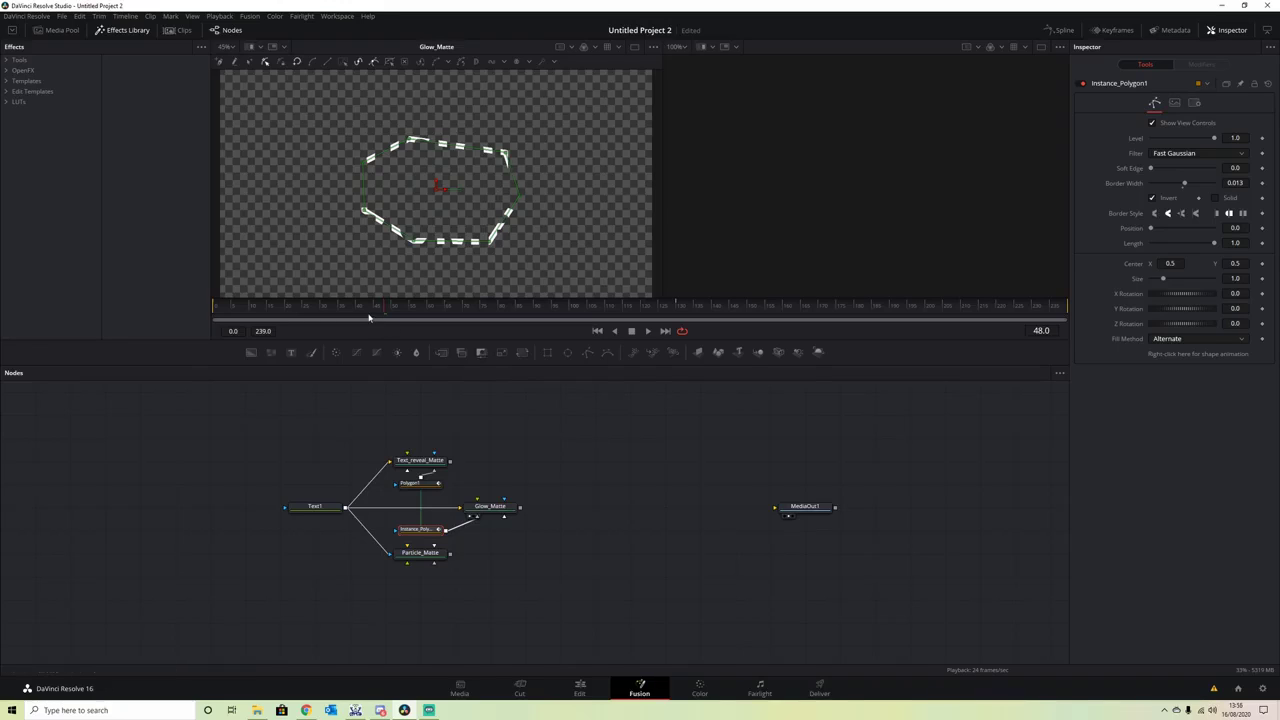
pyautogui.moveTo(367, 311); pyautogui.dragTo(327, 298)
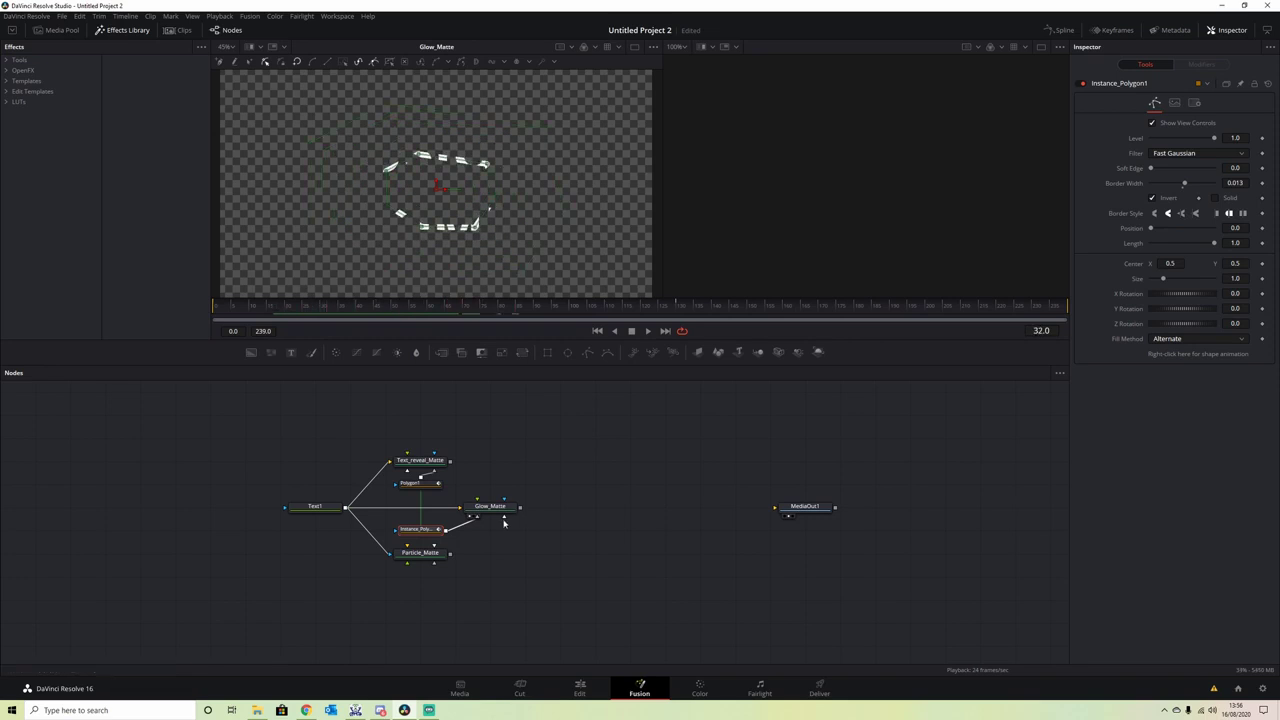
# - Add a Glow node after Glow_Matte
pyautogui.click(490, 507)
pyautogui.hotkey('shift', 'space')
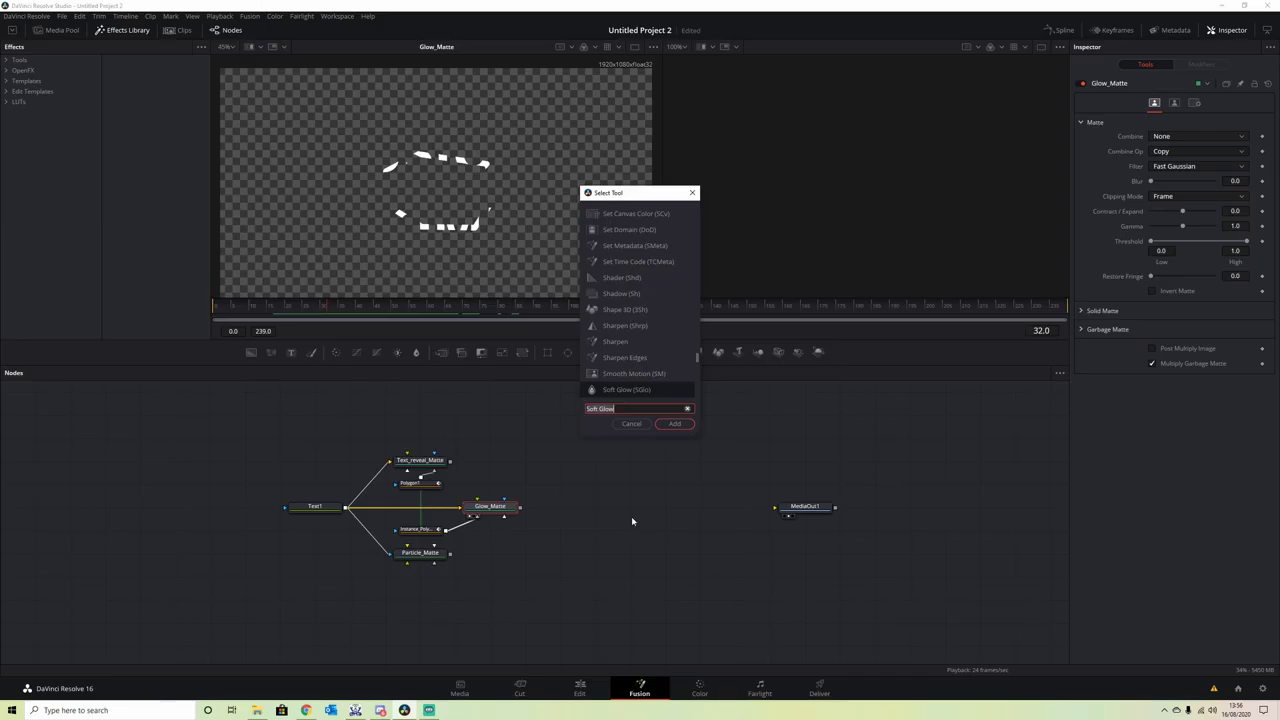
pyautogui.write('glow')
pyautogui.click(612, 234)
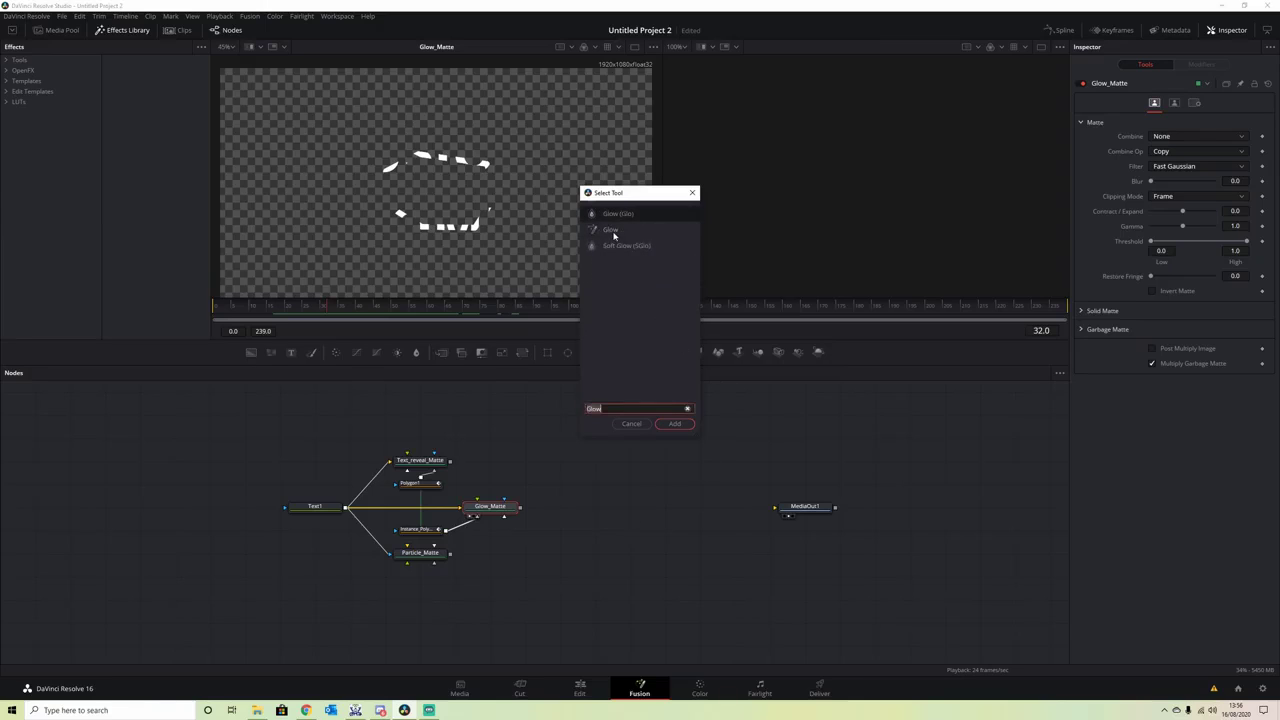
pyautogui.click(677, 424)
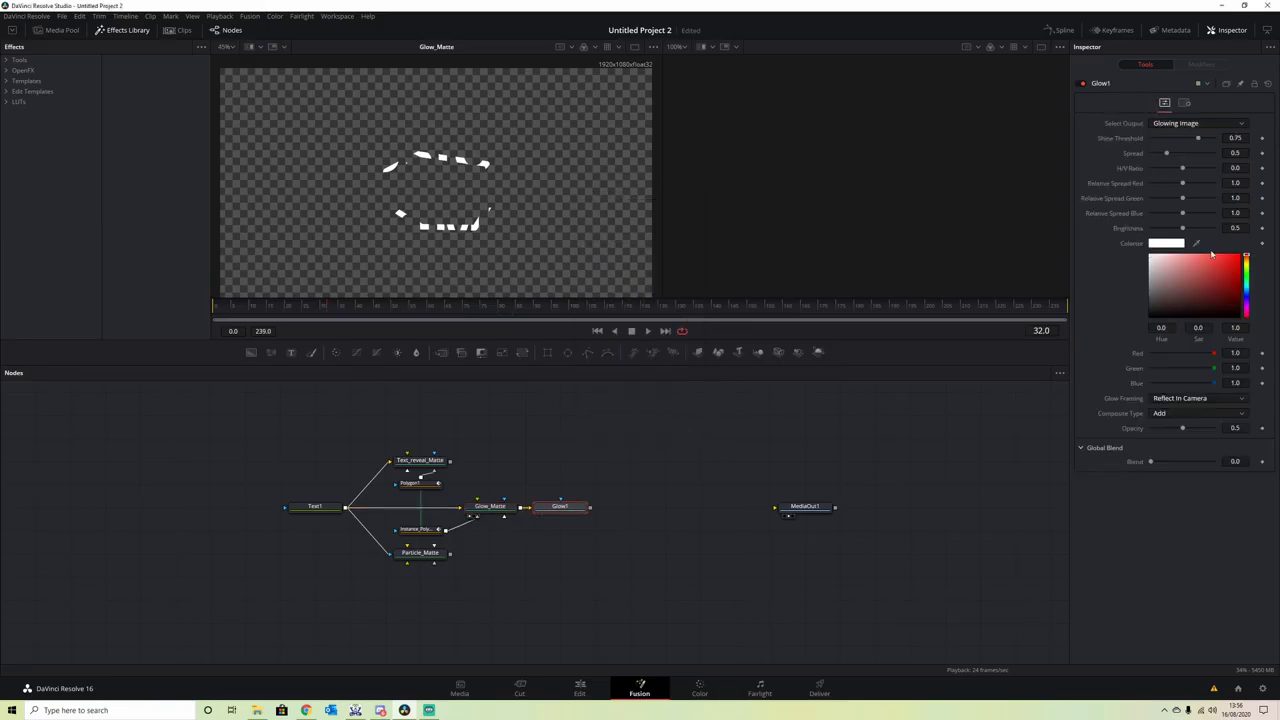
# - Colour Glow1 saturated blue with hue 0.68, view it, and set its spread to 0.11 and shine threshold to 0.299
pyautogui.click(1246, 300)
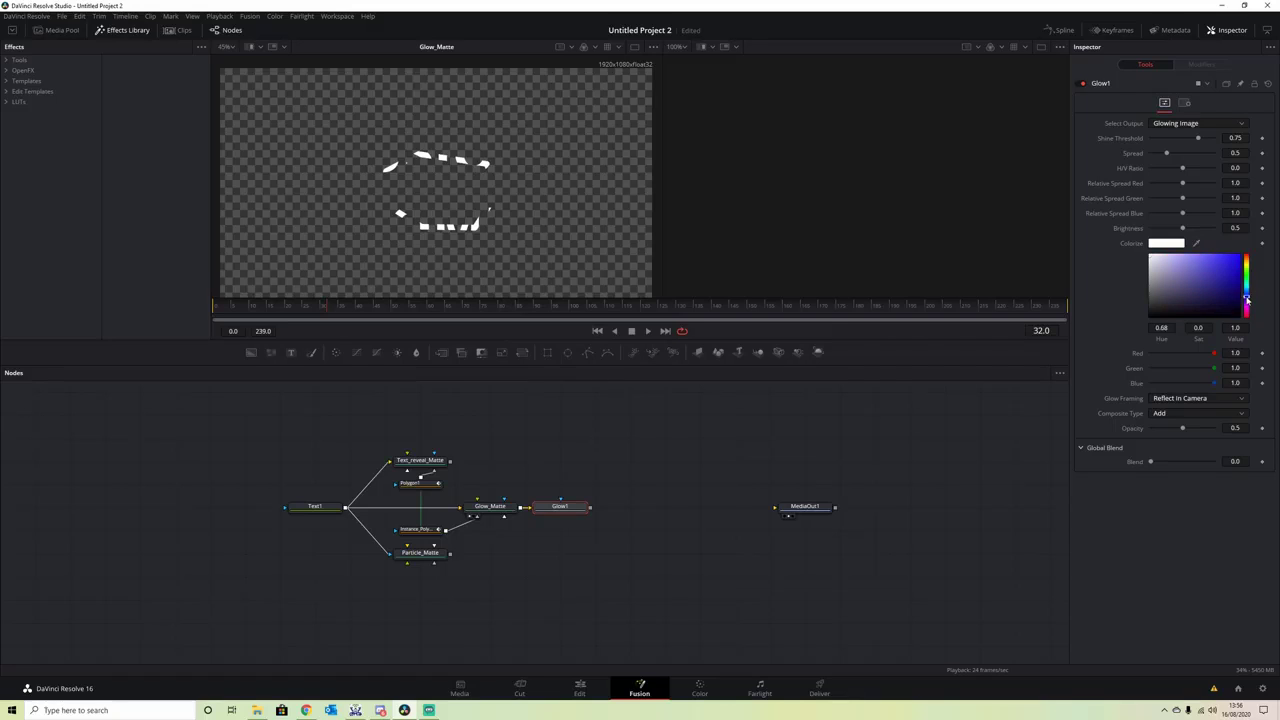
pyautogui.moveTo(1228, 275); pyautogui.dragTo(1242, 256)
pyautogui.moveTo(1166, 155); pyautogui.dragTo(1156, 155)
pyautogui.press('1')
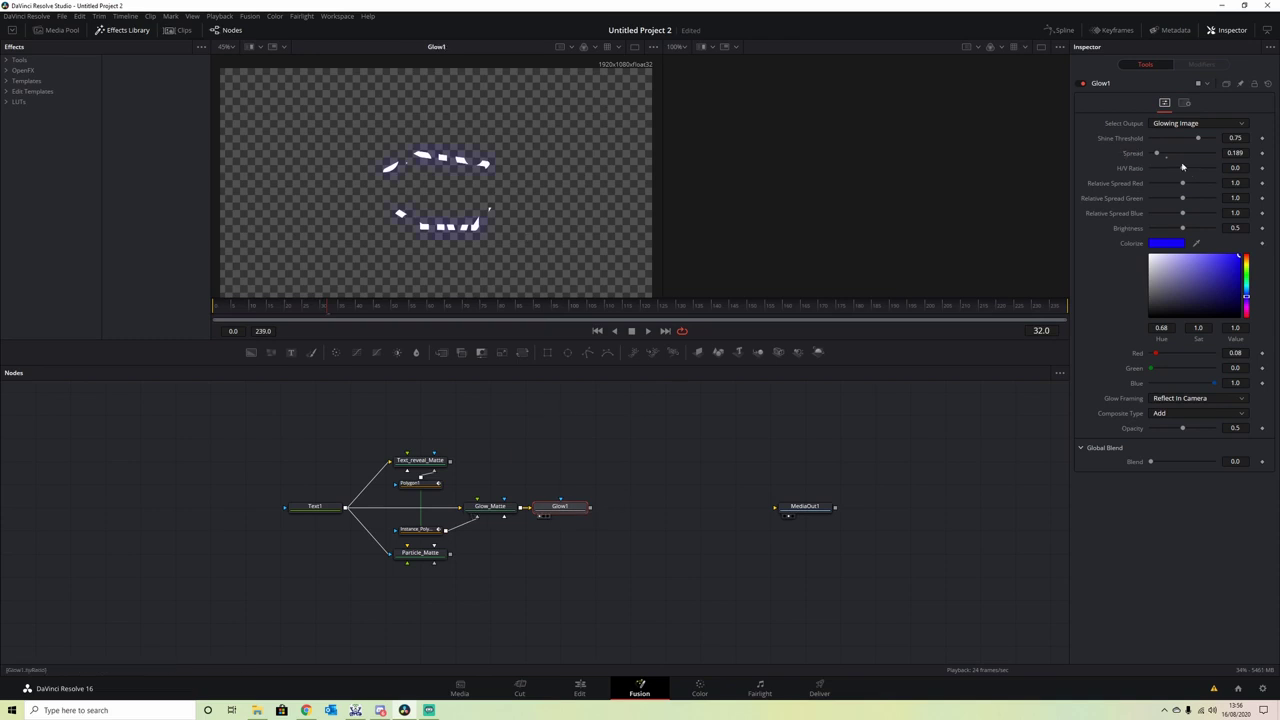
pyautogui.moveTo(1158, 155)
pyautogui.mouseDown()
pyautogui.moveTo(1170, 139)
pyautogui.moveTo(1156, 156)
pyautogui.mouseUp()
# - Add a Soft Glow node after Glow1 and set its gain to 1.142
pyautogui.hotkey('shift', 'space')
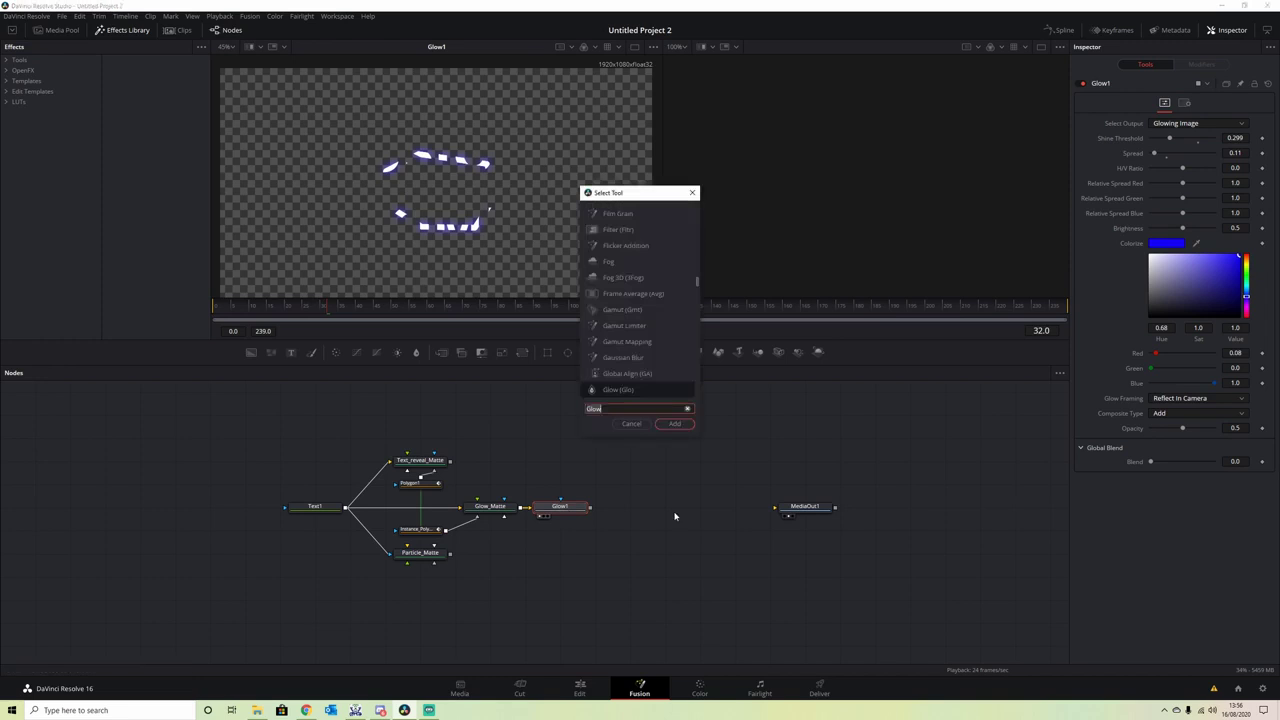
pyautogui.write('soft glow')
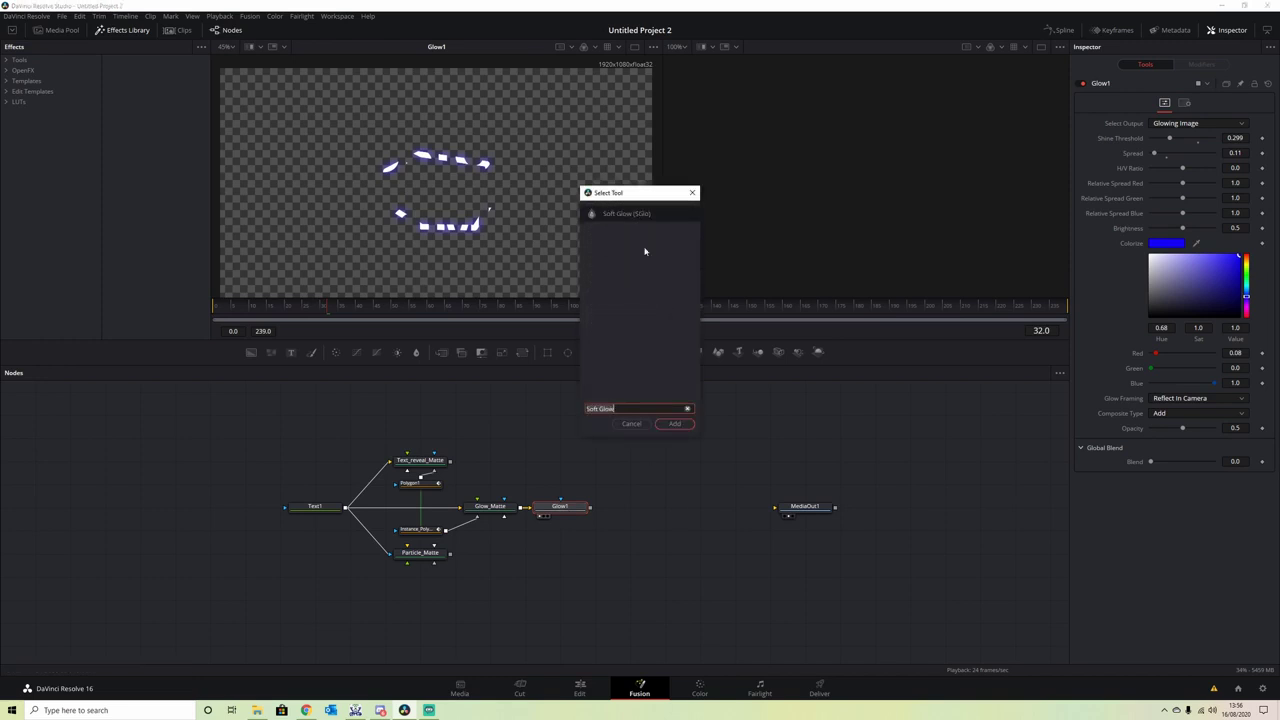
pyautogui.click(676, 424)
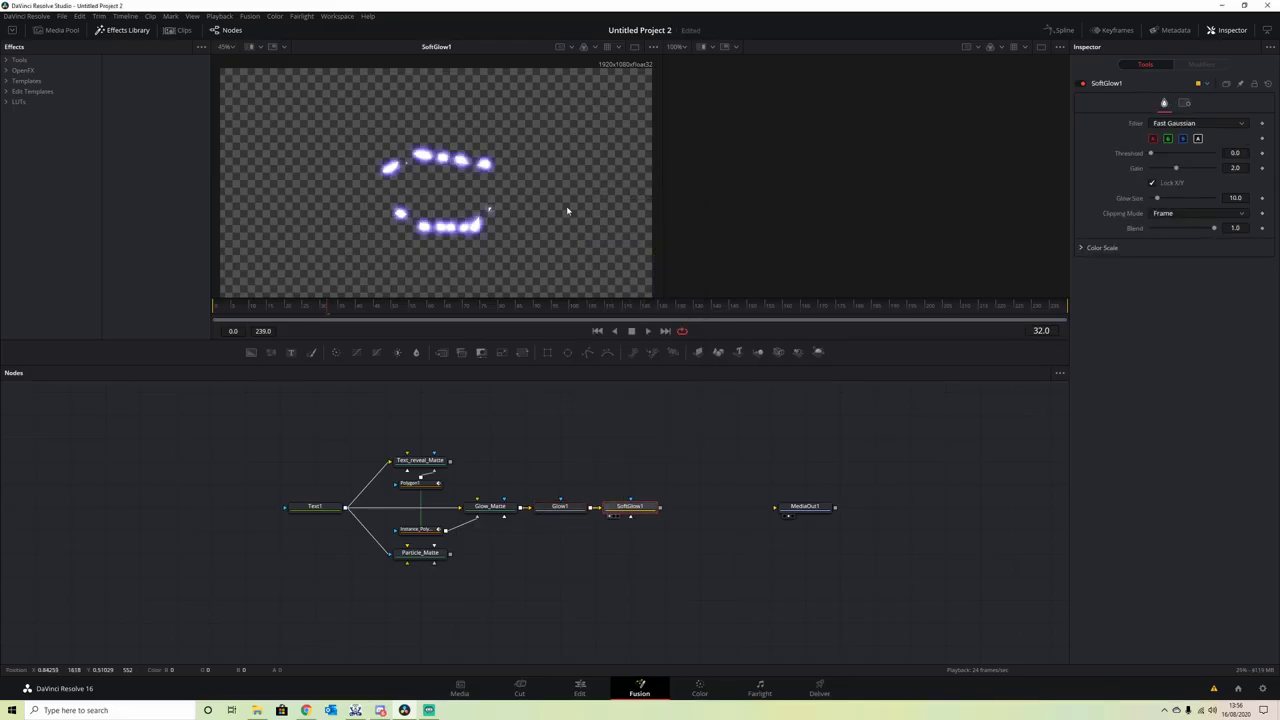
pyautogui.moveTo(1176, 176); pyautogui.dragTo(1165, 170)
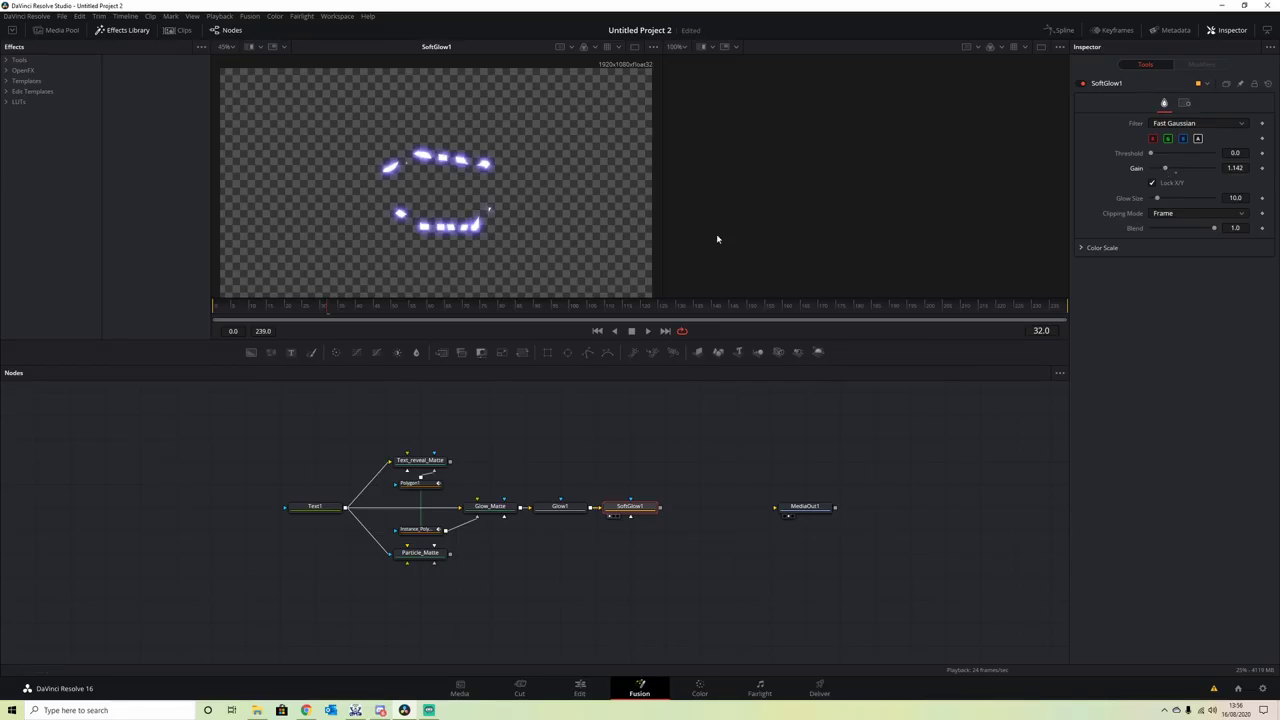
# - Merge SoftGlow1 with Text_reveal_Matte through a routed connection and play the merged result in the second viewer from near the start
pyautogui.moveTo(660, 507); pyautogui.dragTo(452, 464)
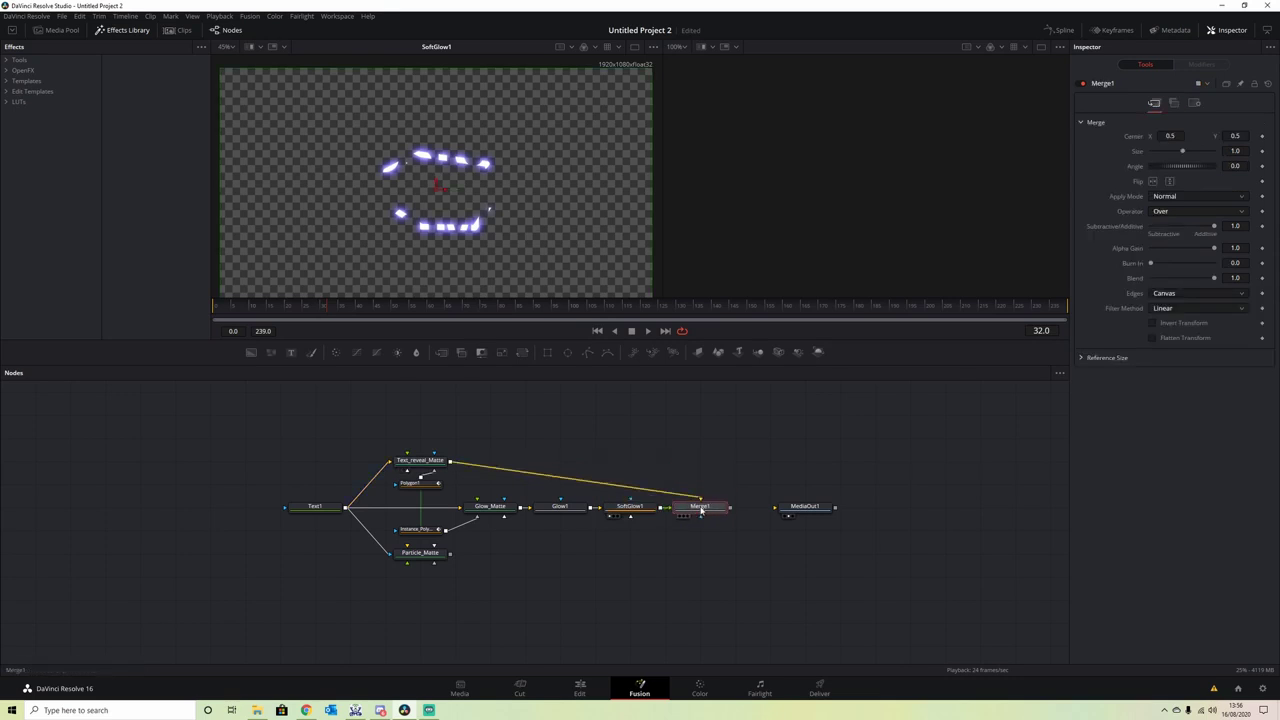
pyautogui.moveTo(549, 481); pyautogui.dragTo(811, 199)
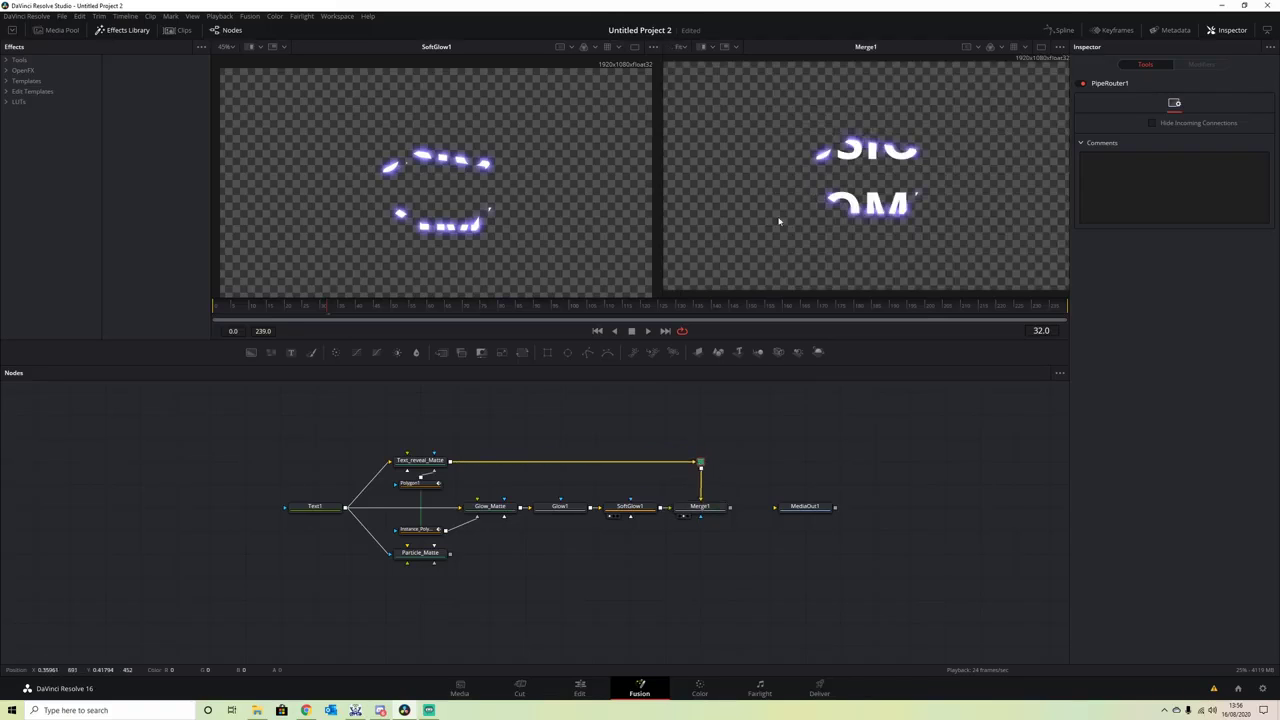
pyautogui.moveTo(328, 308); pyautogui.dragTo(220, 310)
pyautogui.click(648, 332)
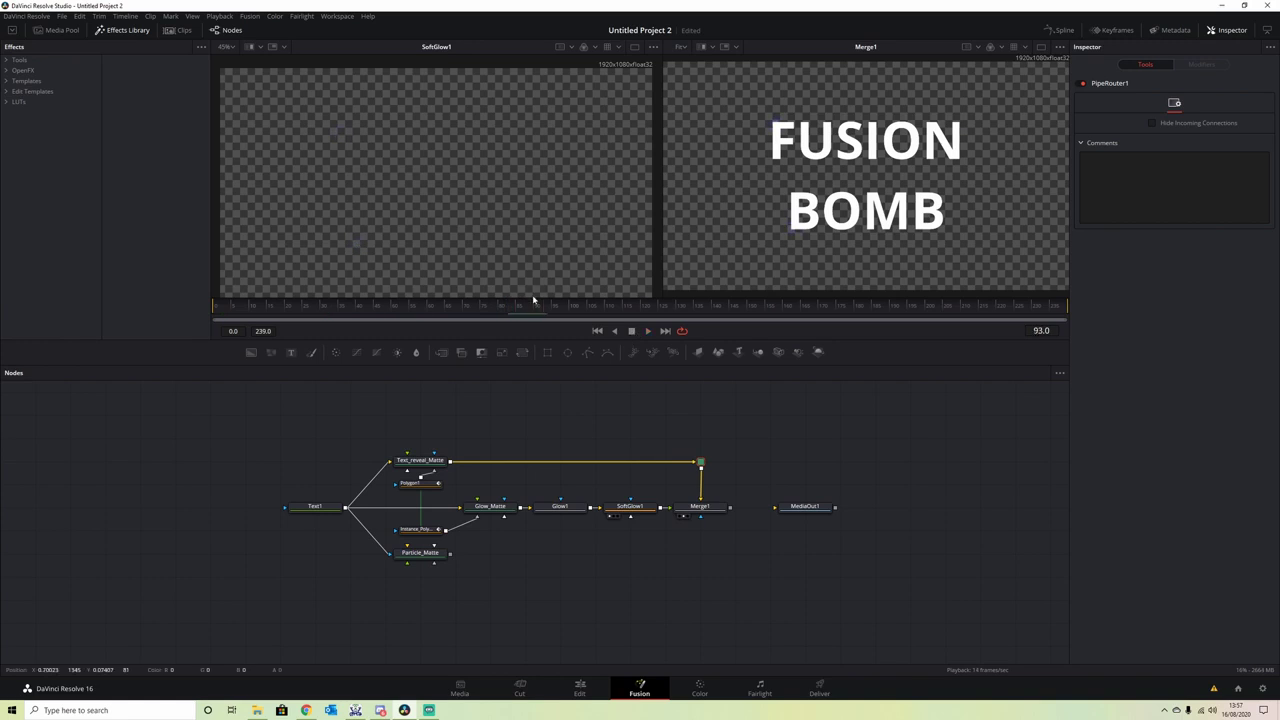
# - At frame 39, set the soft edge of Polygon1 to 0.00126
pyautogui.moveTo(395, 315); pyautogui.dragTo(353, 321)
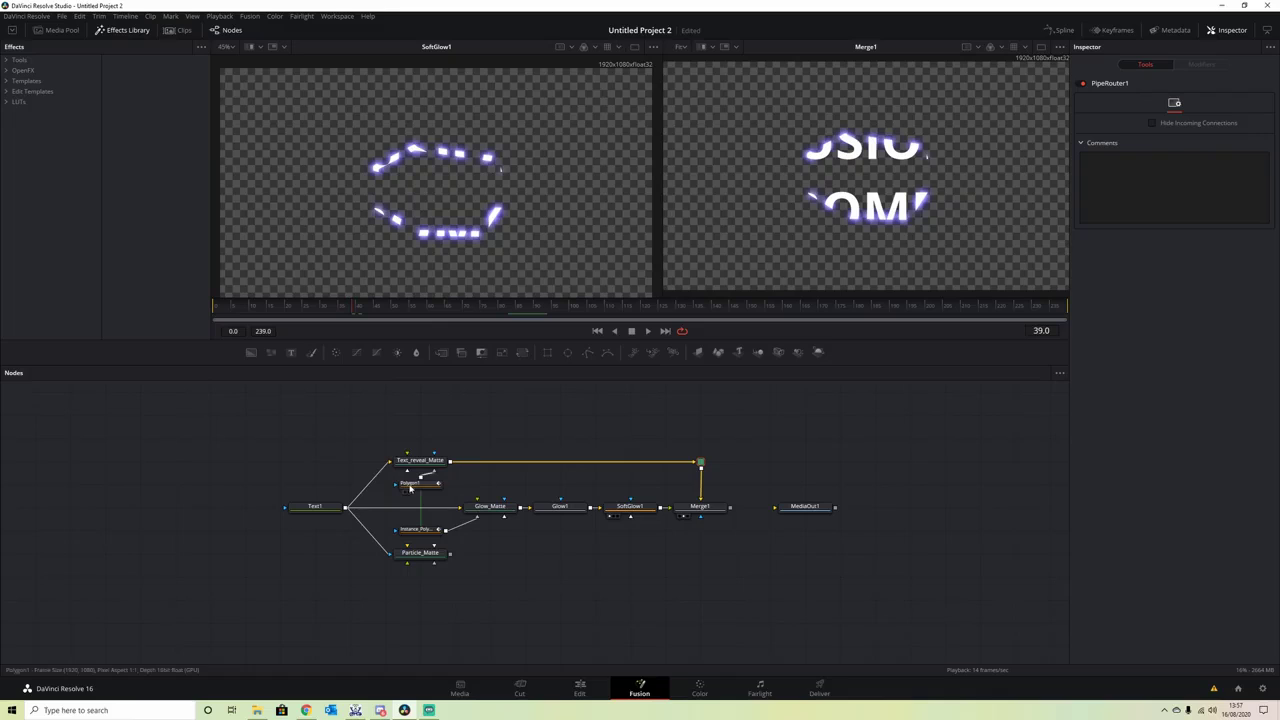
pyautogui.click(411, 485)
pyautogui.moveTo(1152, 170); pyautogui.dragTo(1153, 170)
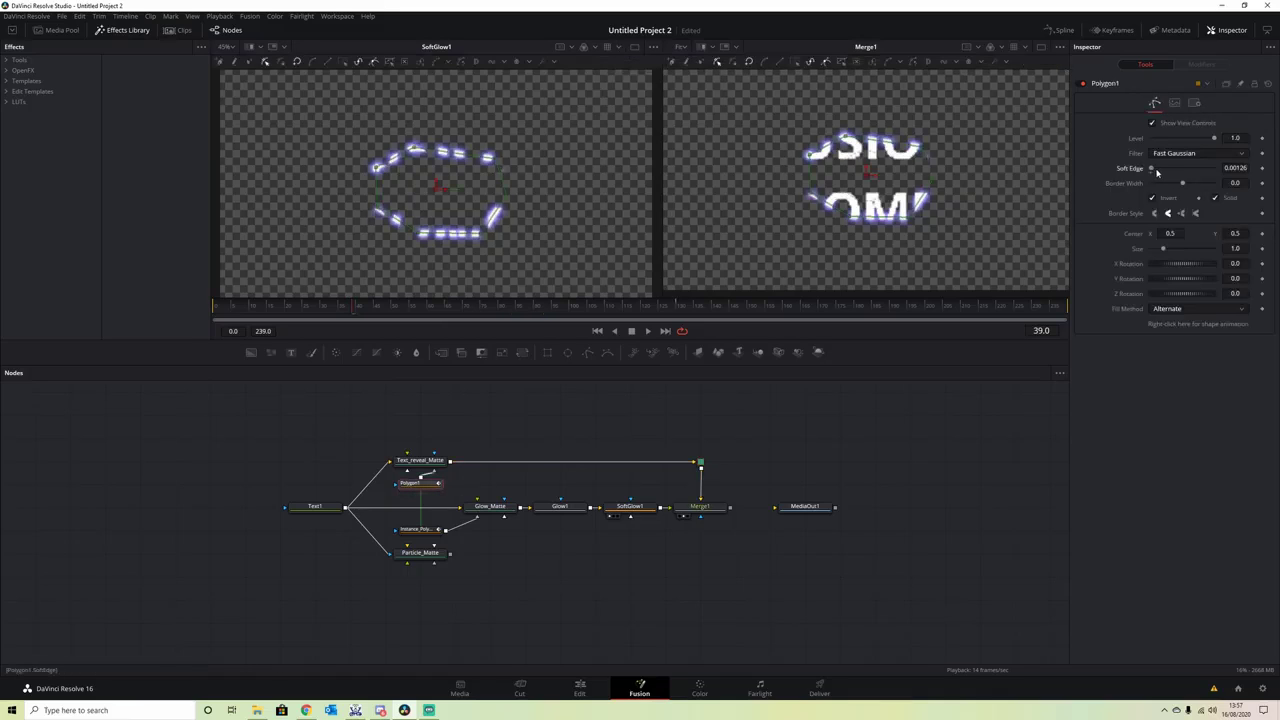
# - Play and scrub the glowing text reveal to check the softened mask edge, ending at frame 30
pyautogui.click(647, 331)
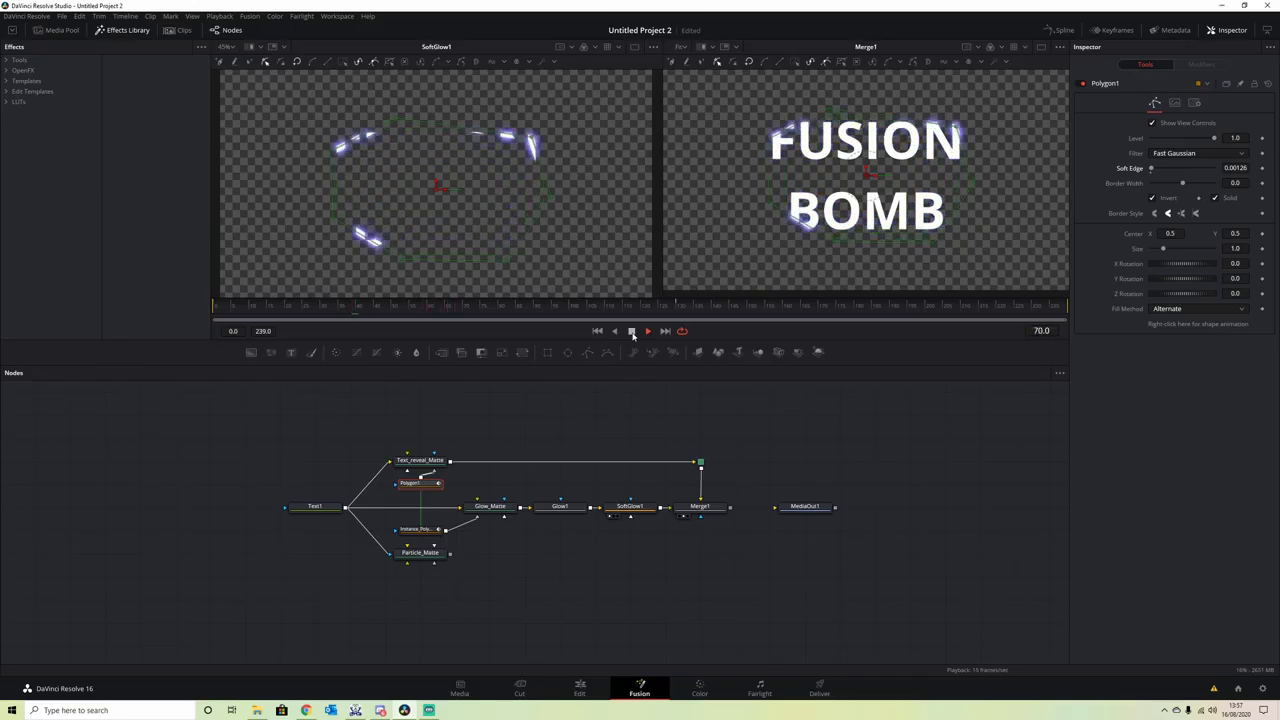
pyautogui.click(632, 333)
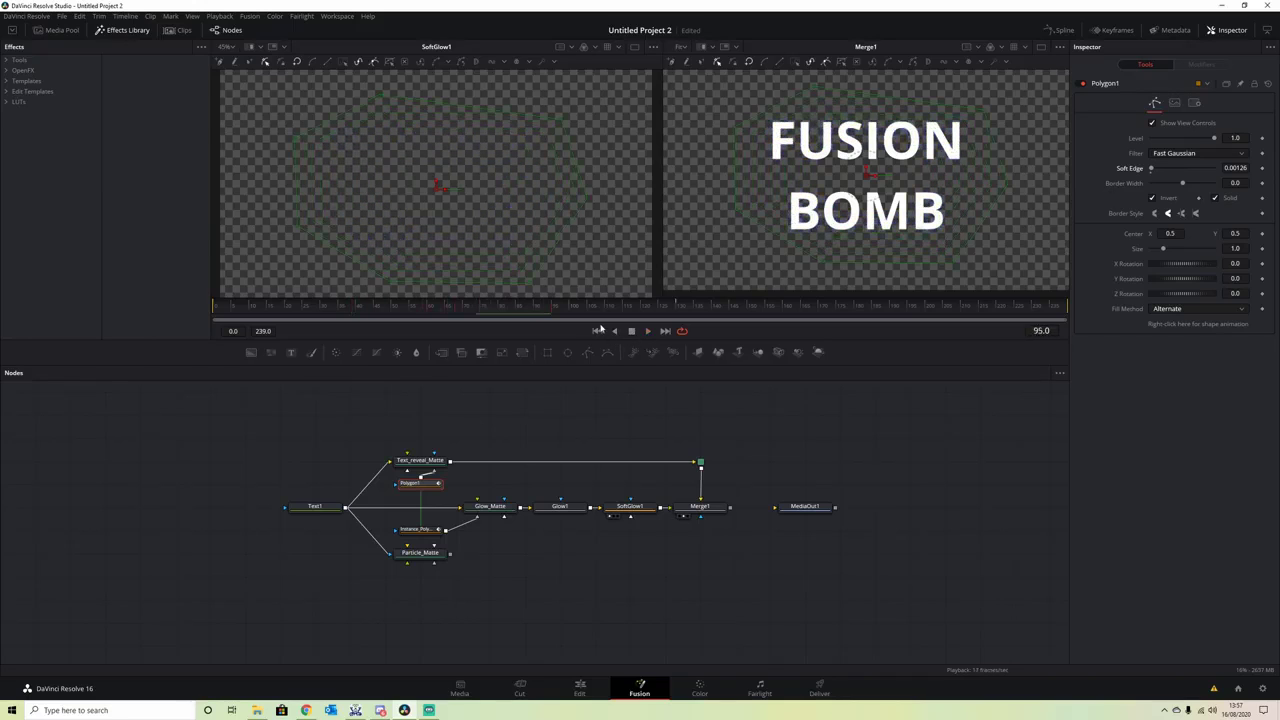
pyautogui.moveTo(549, 308); pyautogui.dragTo(222, 316)
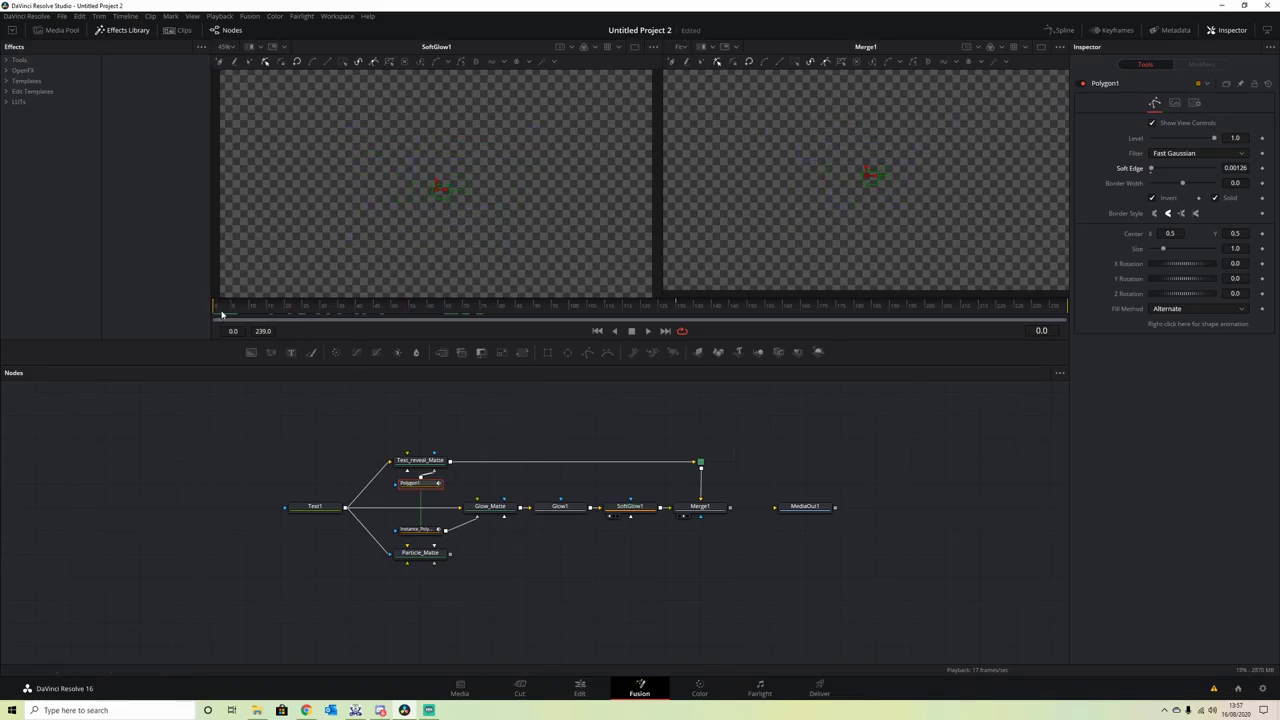
pyautogui.moveTo(234, 313); pyautogui.dragTo(321, 311)
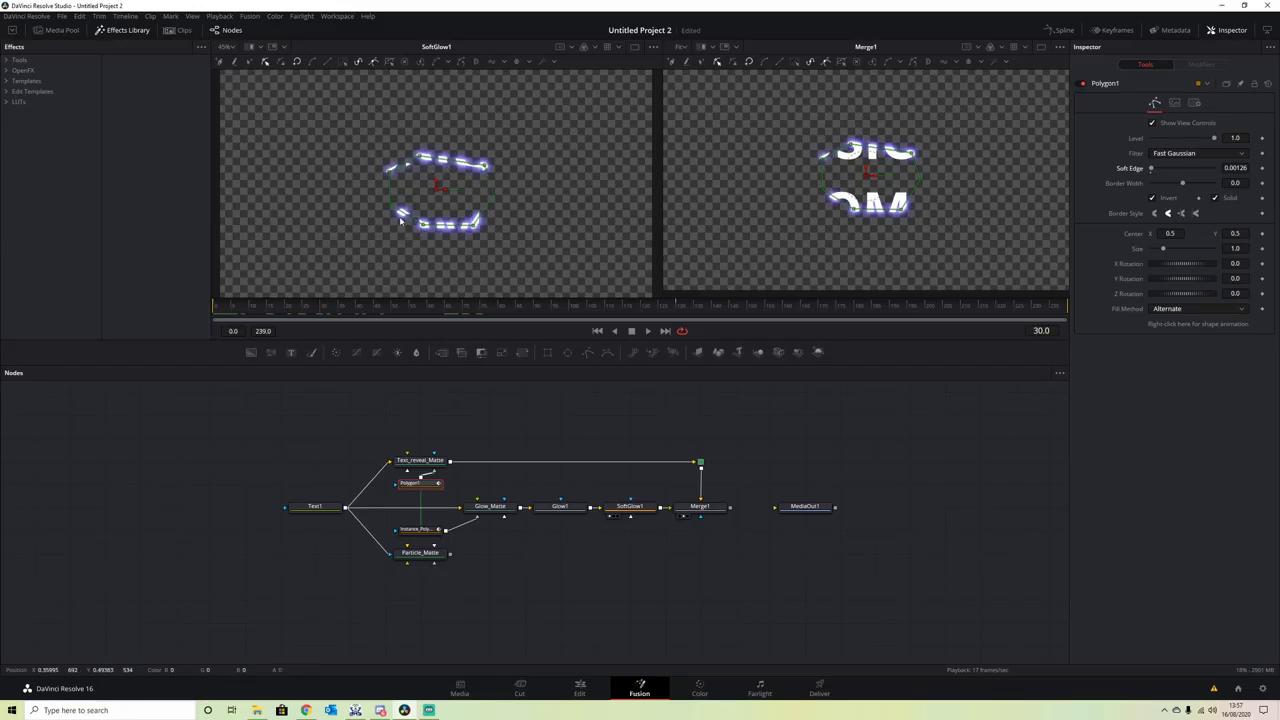
# - Connect Instance_Polygon1 to Particle_Matte as its garbage matte
pyautogui.click(420, 530)
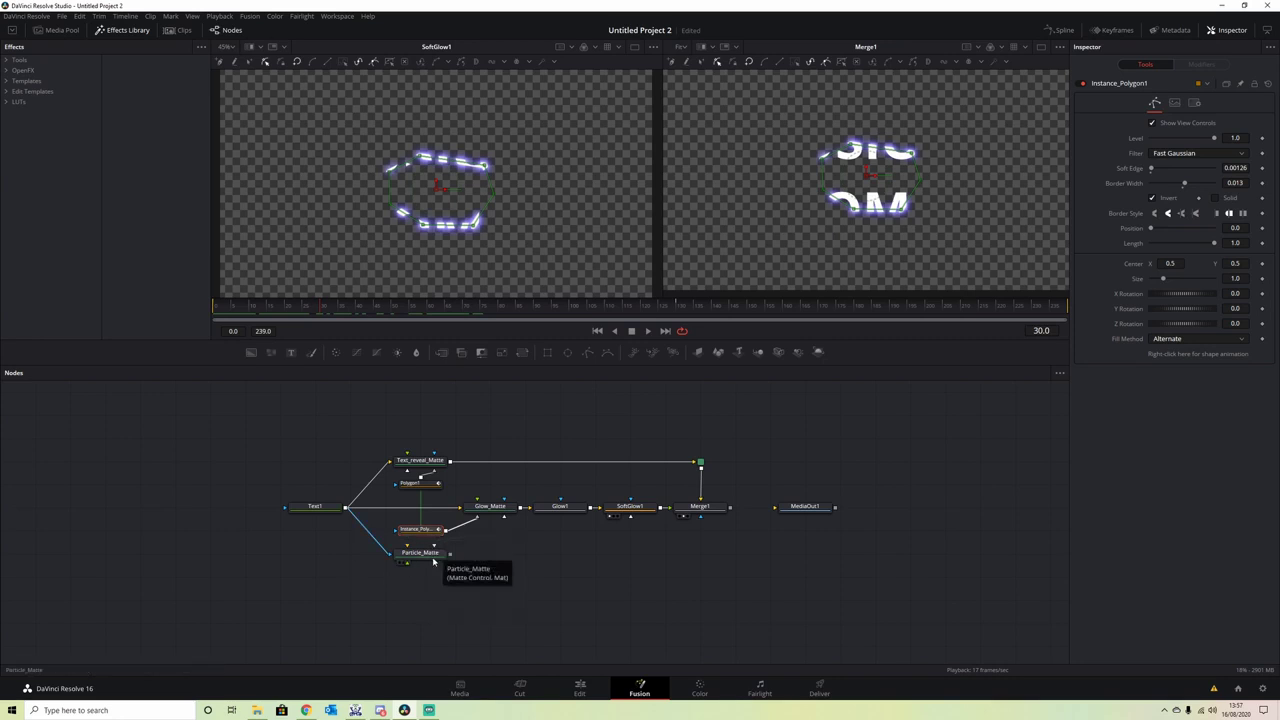
pyautogui.moveTo(446, 531); pyautogui.dragTo(445, 556)
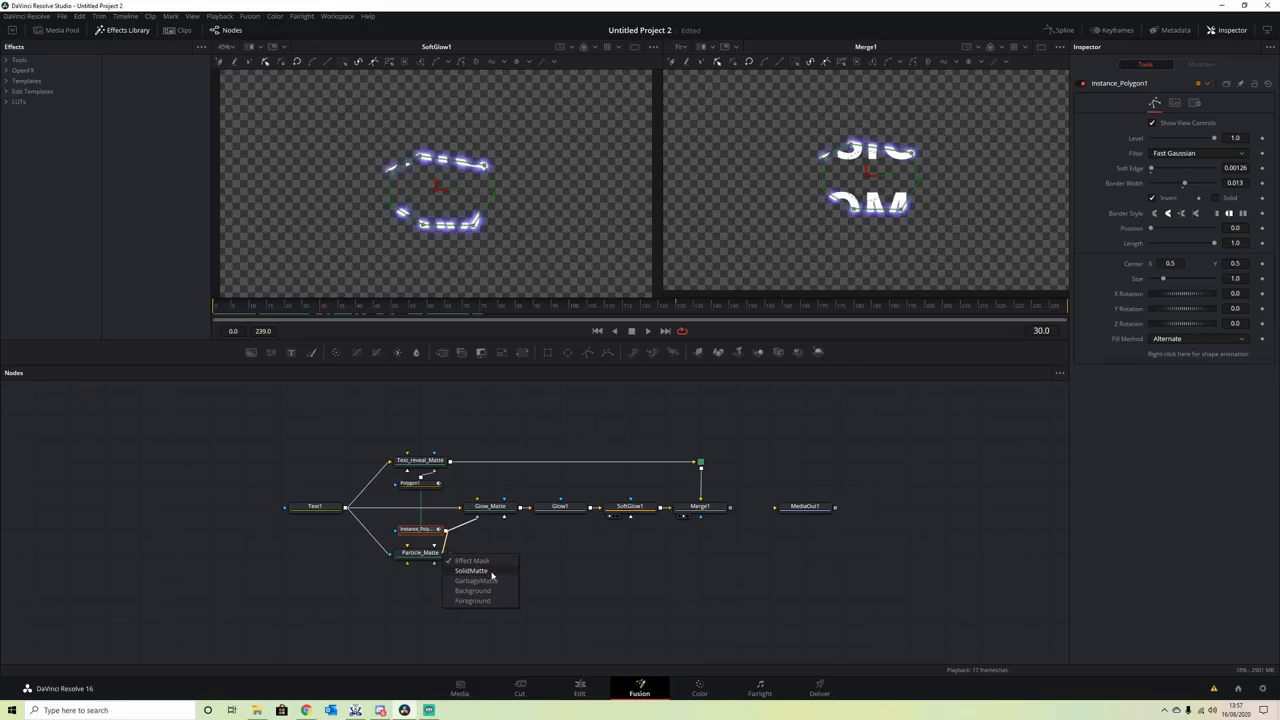
pyautogui.click(493, 584)
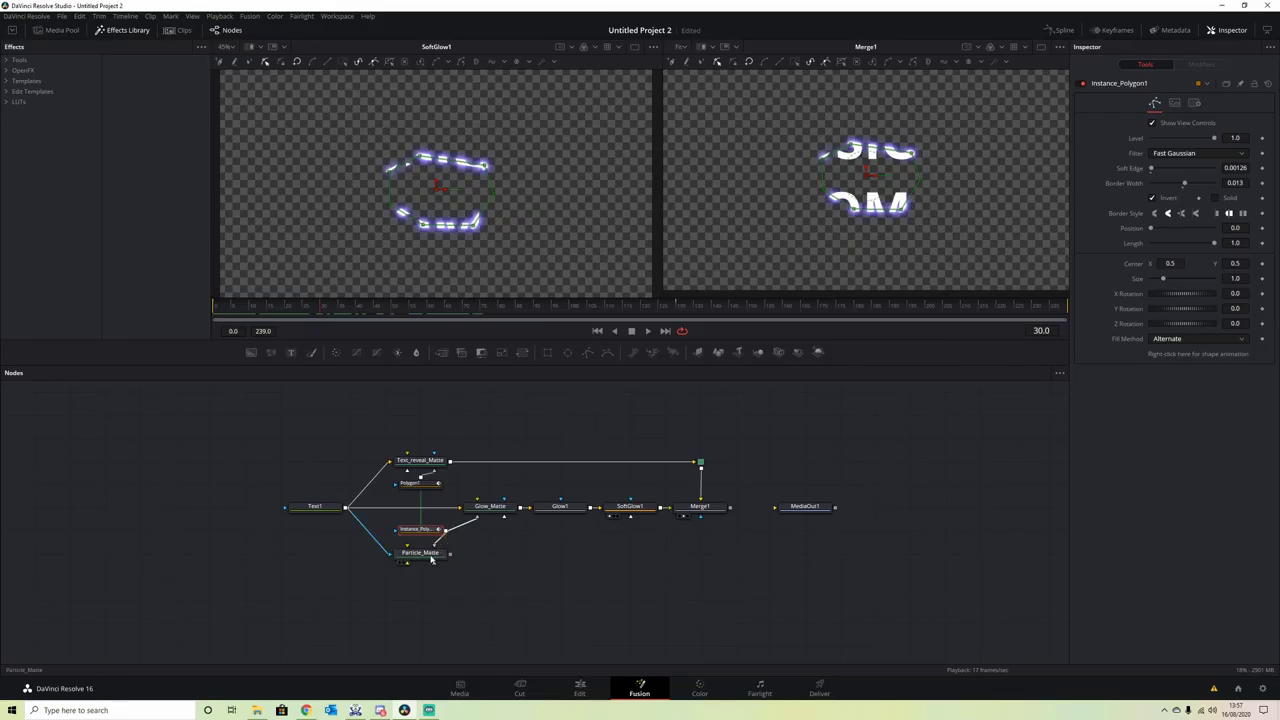
# - Add a pEmitter connected to a pRender beside Particle_Matte, set the pRender output mode to 2D, and space the nodes apart
pyautogui.click(420, 558)
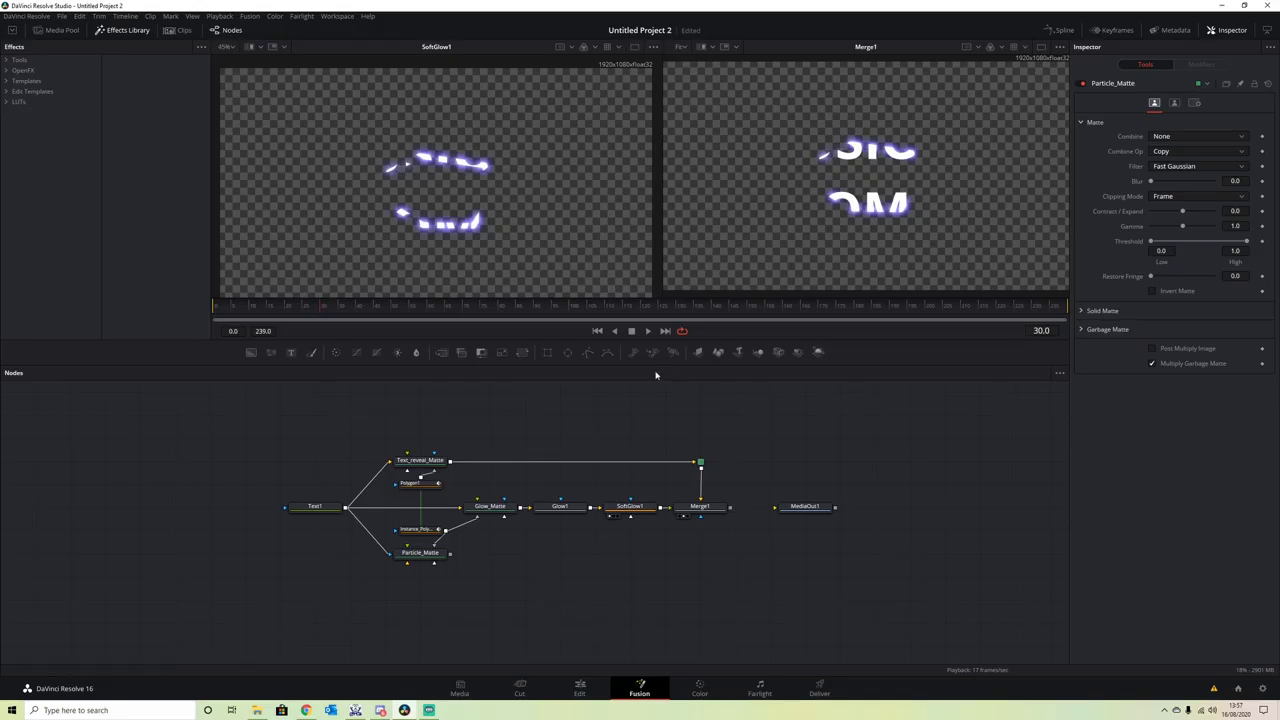
pyautogui.moveTo(636, 352); pyautogui.dragTo(526, 561)
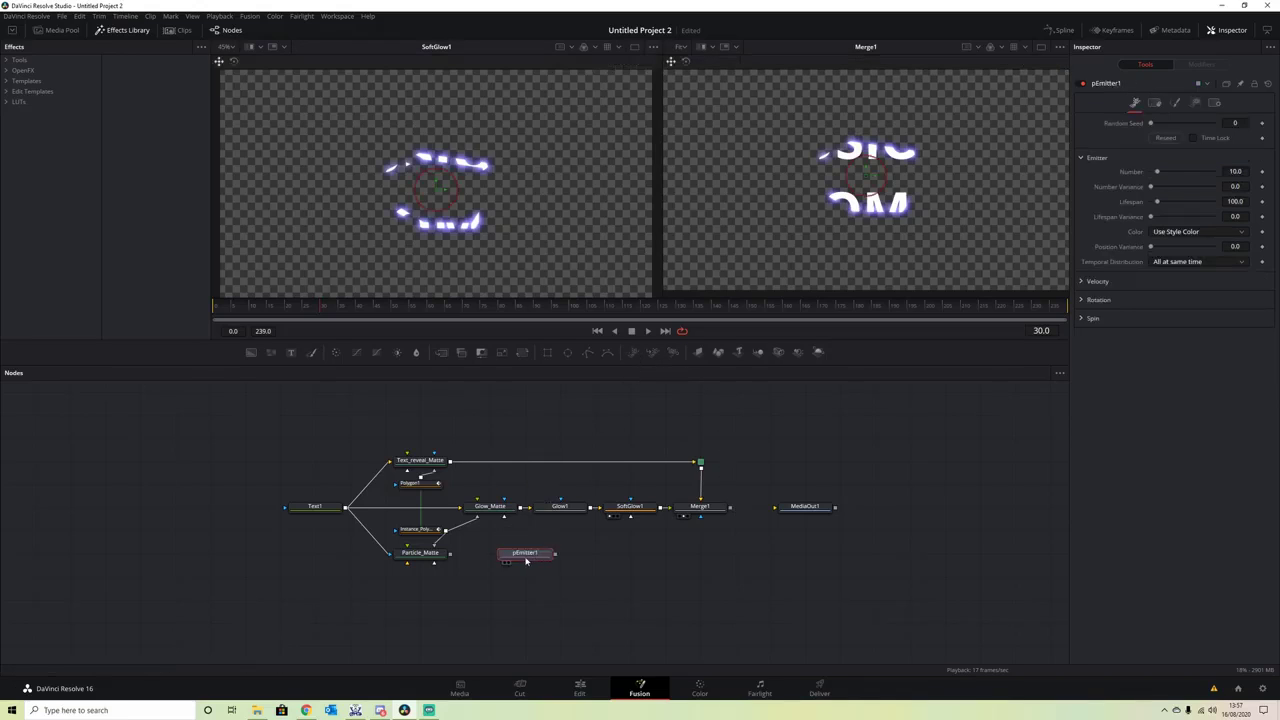
pyautogui.click(674, 353)
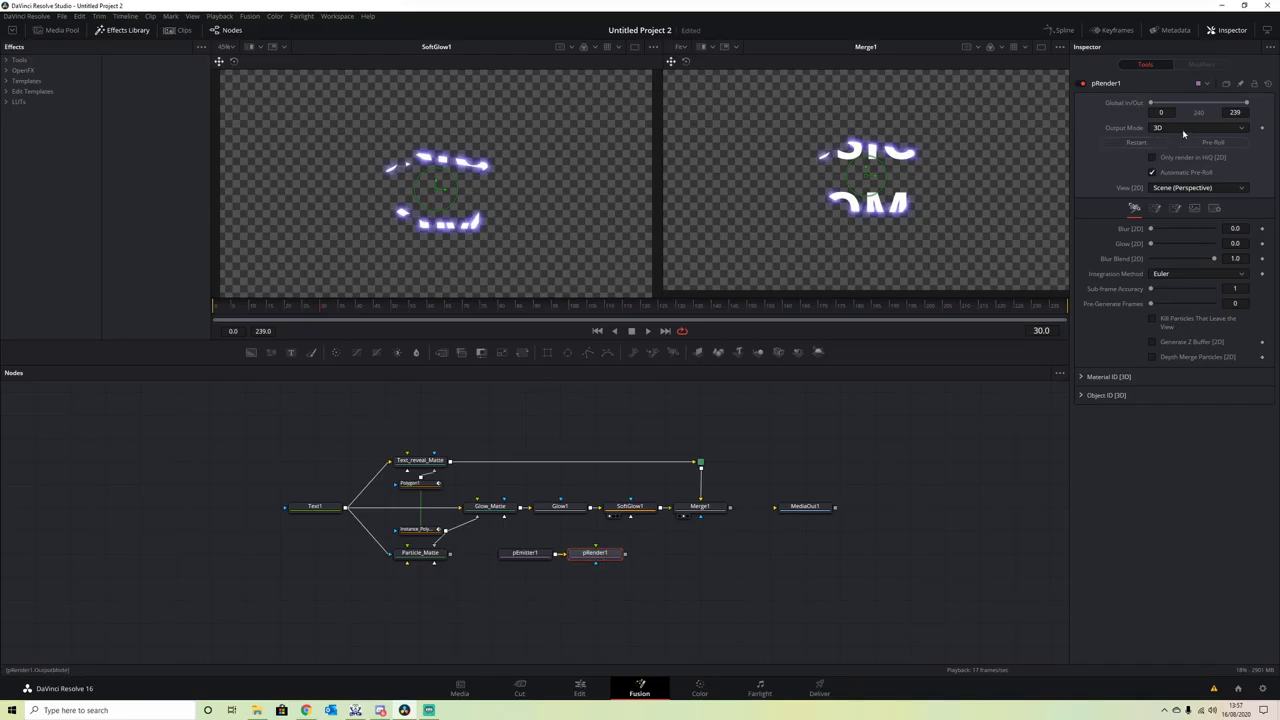
pyautogui.click(1238, 129)
pyautogui.click(1222, 151)
pyautogui.click(523, 556)
pyautogui.moveTo(595, 553); pyautogui.dragTo(630, 553)
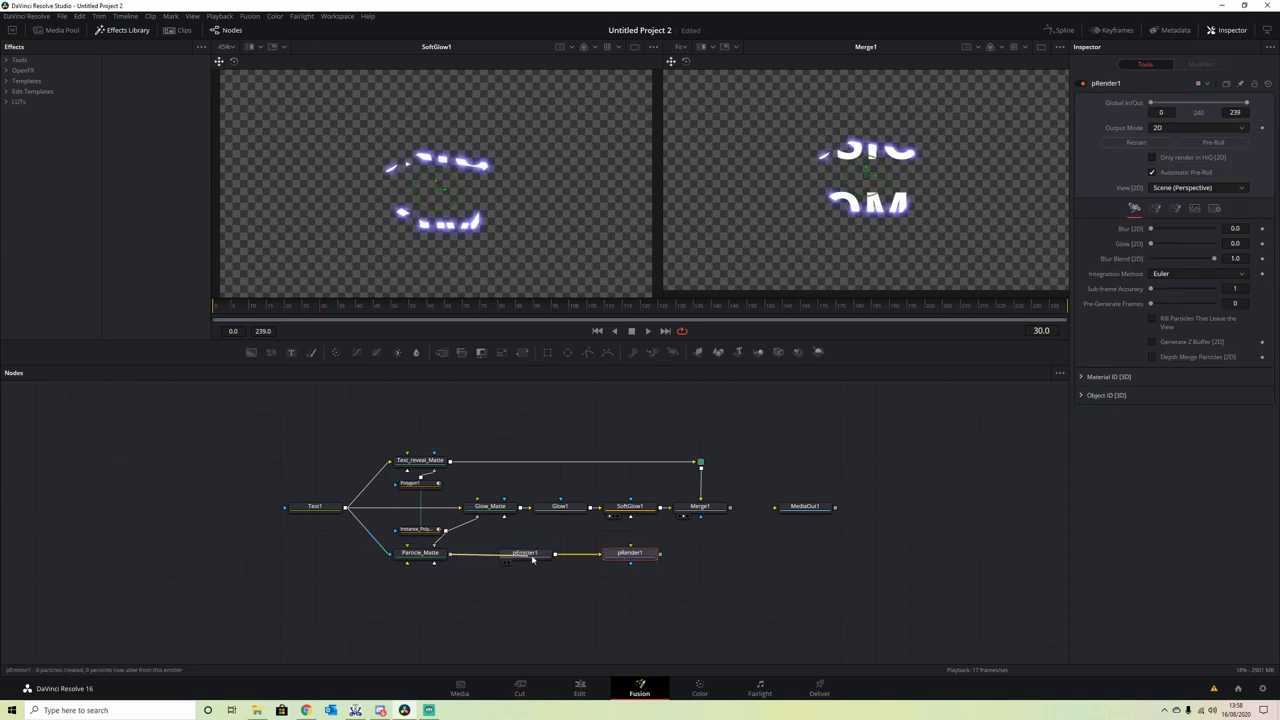
# - Set the emission region of pEmitter1 to Bitmap
pyautogui.click(436, 553)
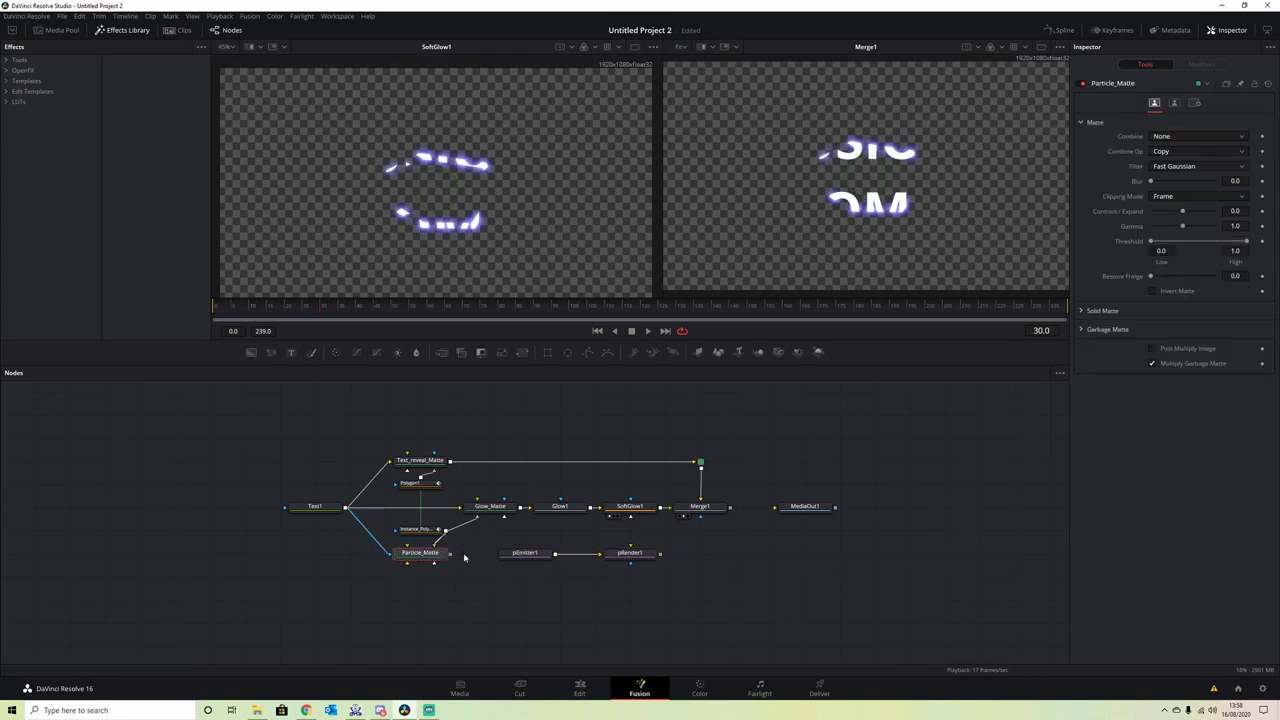
pyautogui.click(526, 556)
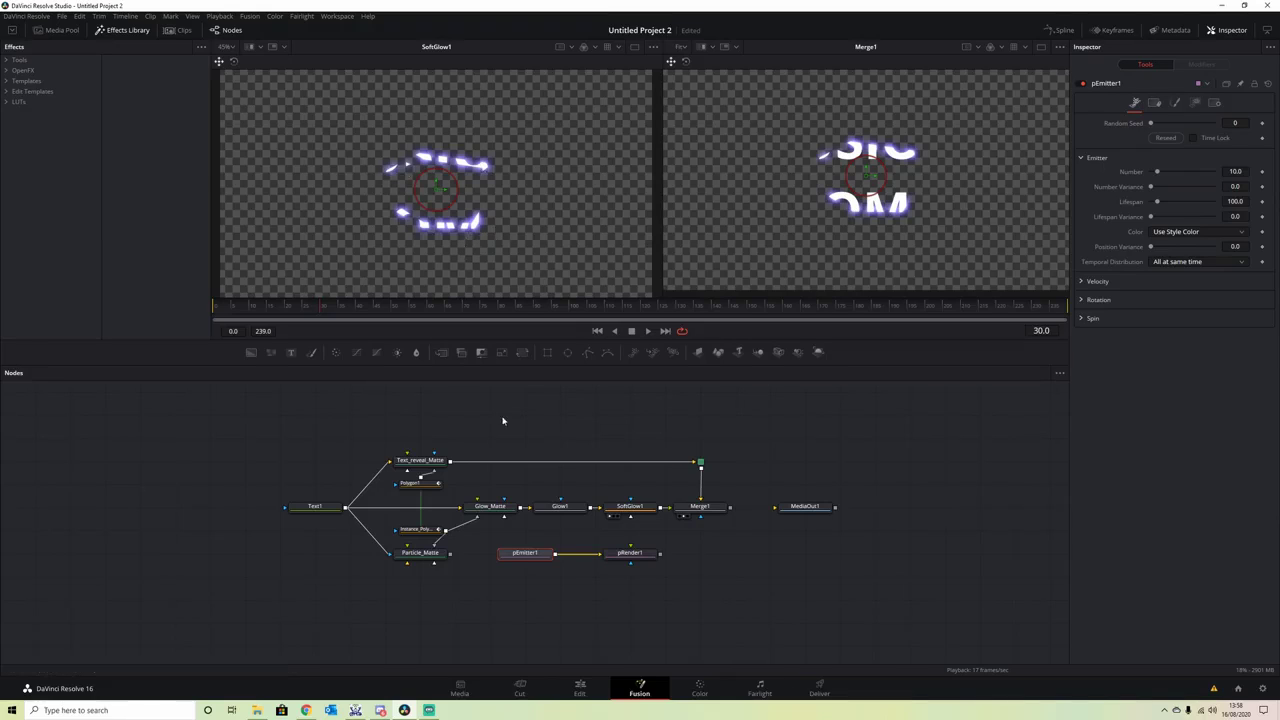
pyautogui.click(1195, 104)
pyautogui.click(1199, 136)
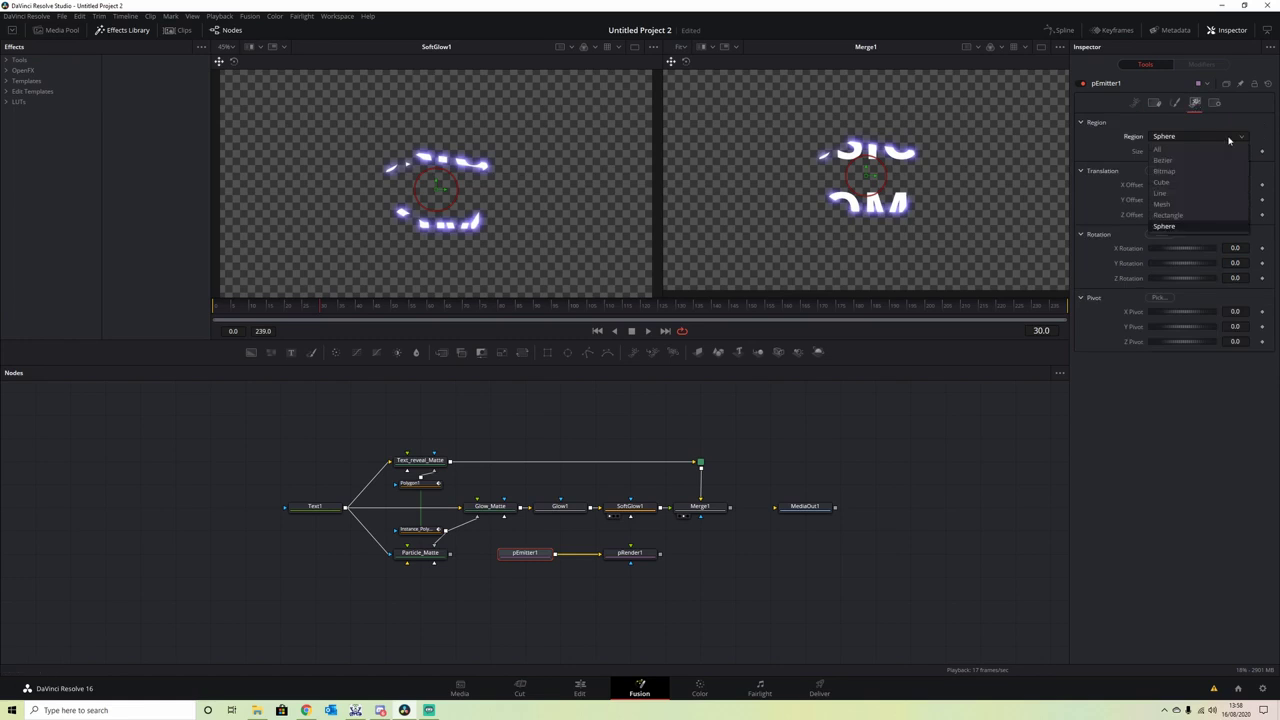
pyautogui.click(1226, 172)
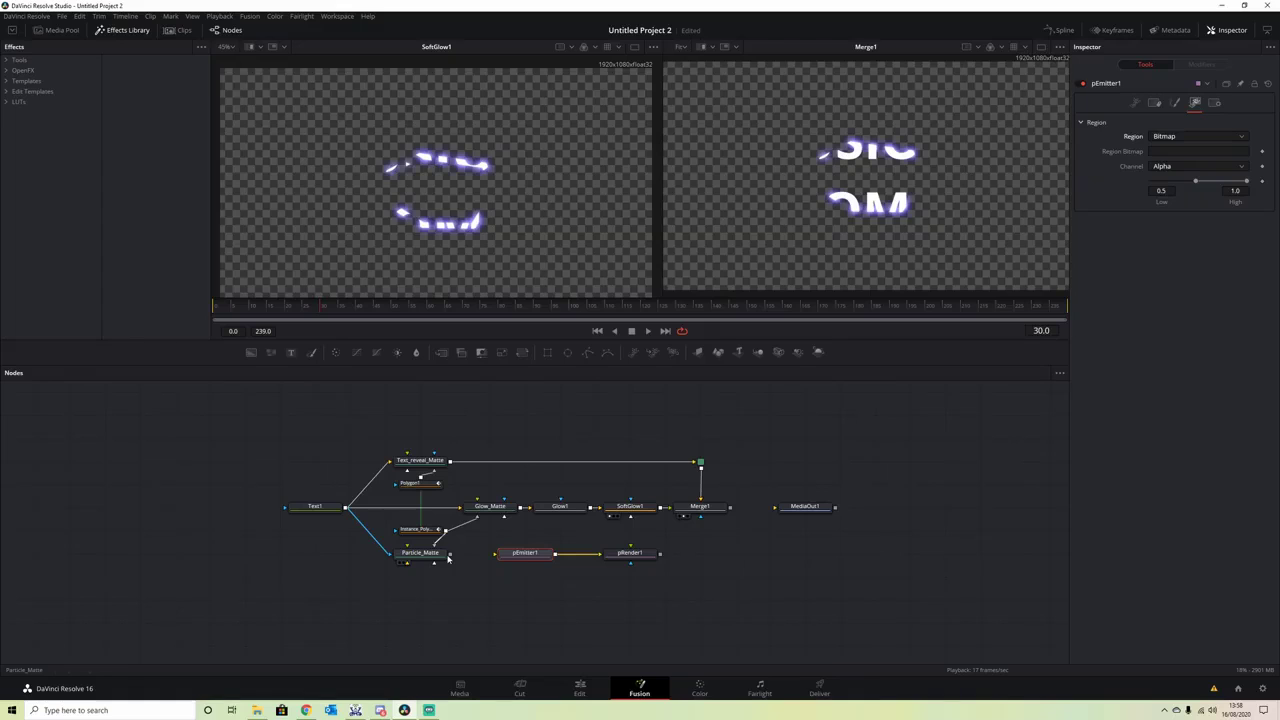
# - Connect Particle_Matte to pEmitter1 as its region bitmap and play back pRender1 in the second viewer
pyautogui.moveTo(449, 557); pyautogui.dragTo(500, 557)
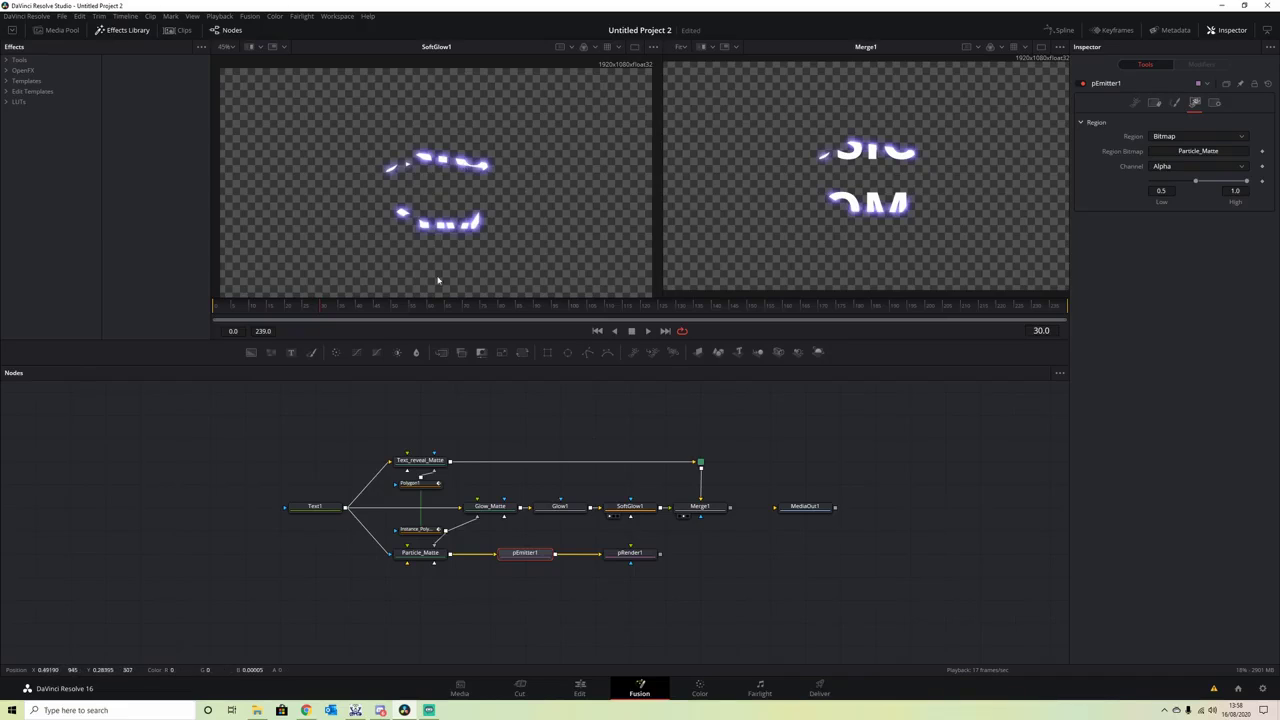
pyautogui.click(1136, 103)
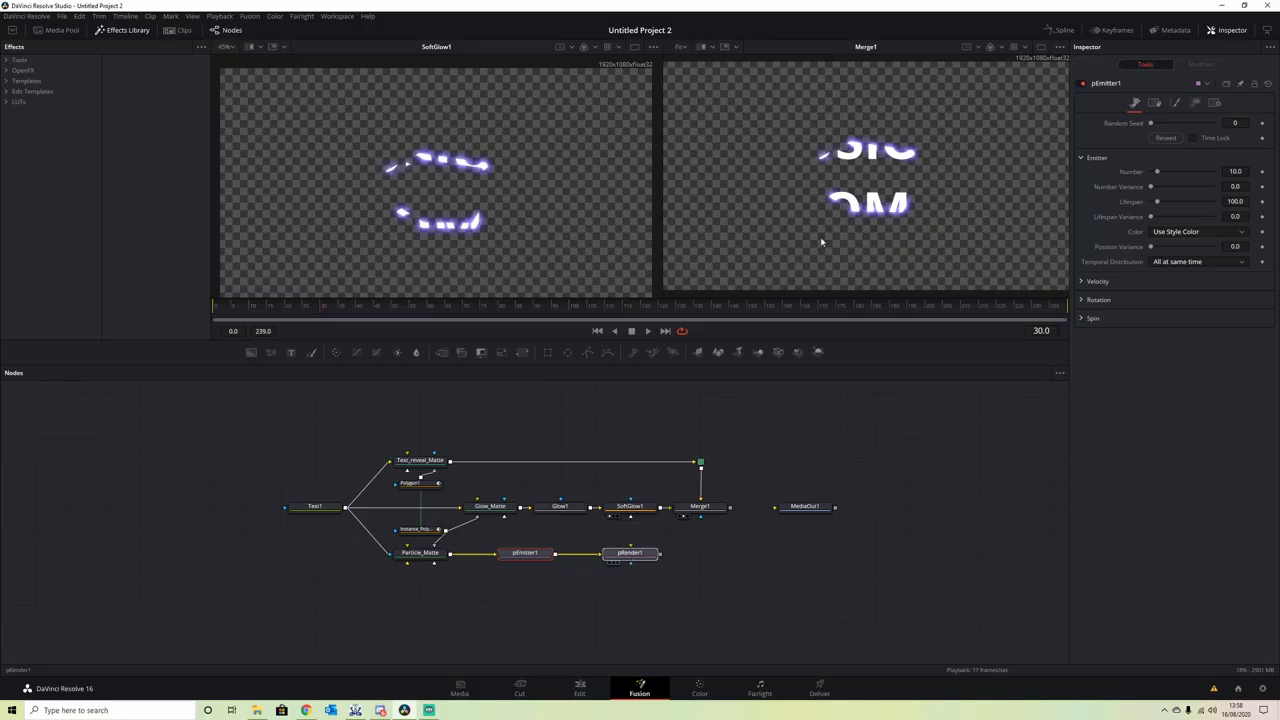
pyautogui.moveTo(630, 553); pyautogui.dragTo(821, 242)
pyautogui.click(647, 331)
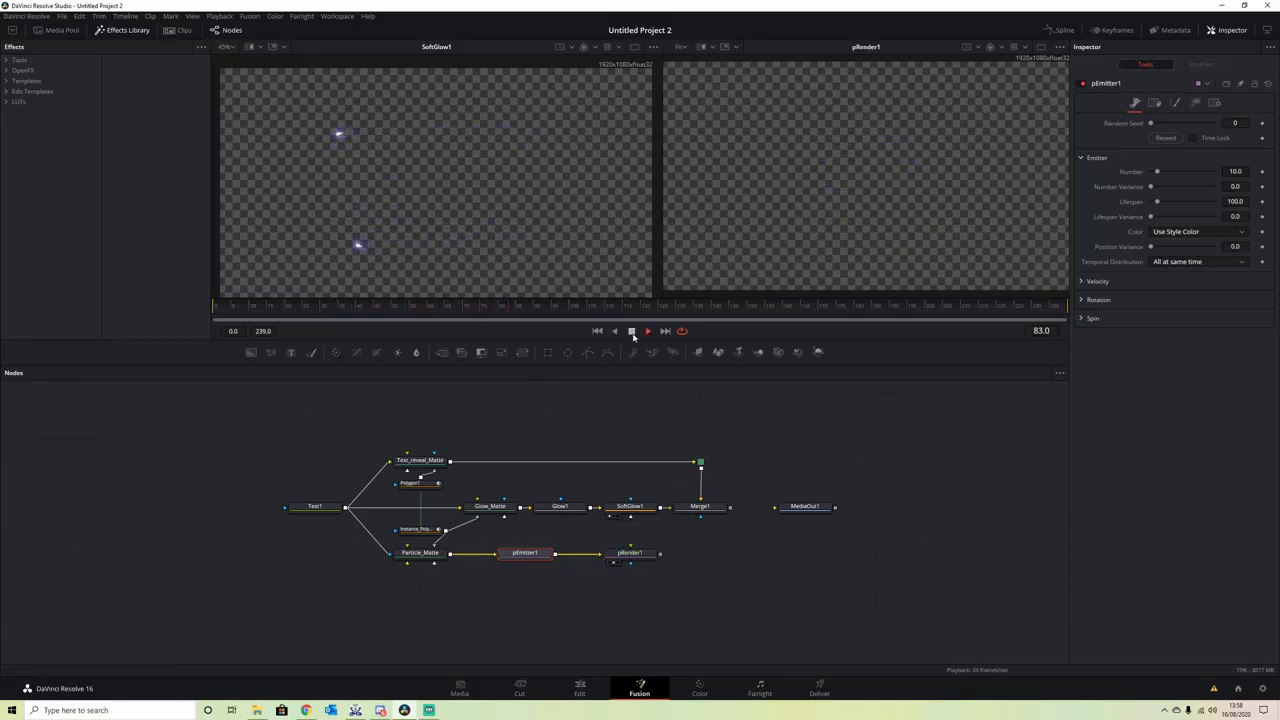
pyautogui.click(631, 331)
# - Set the particle number of pEmitter1 to 500
pyautogui.moveTo(1153, 172); pyautogui.dragTo(1153, 172)
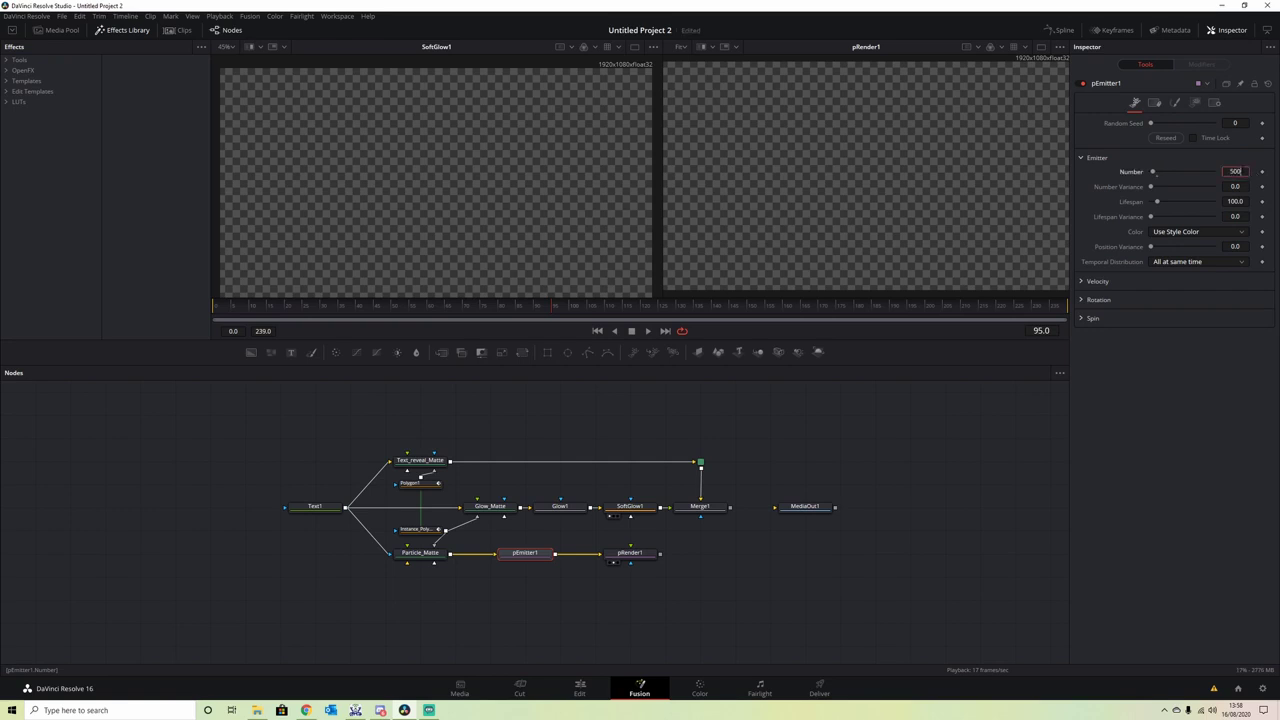
pyautogui.write('500')
pyautogui.press('Tab')
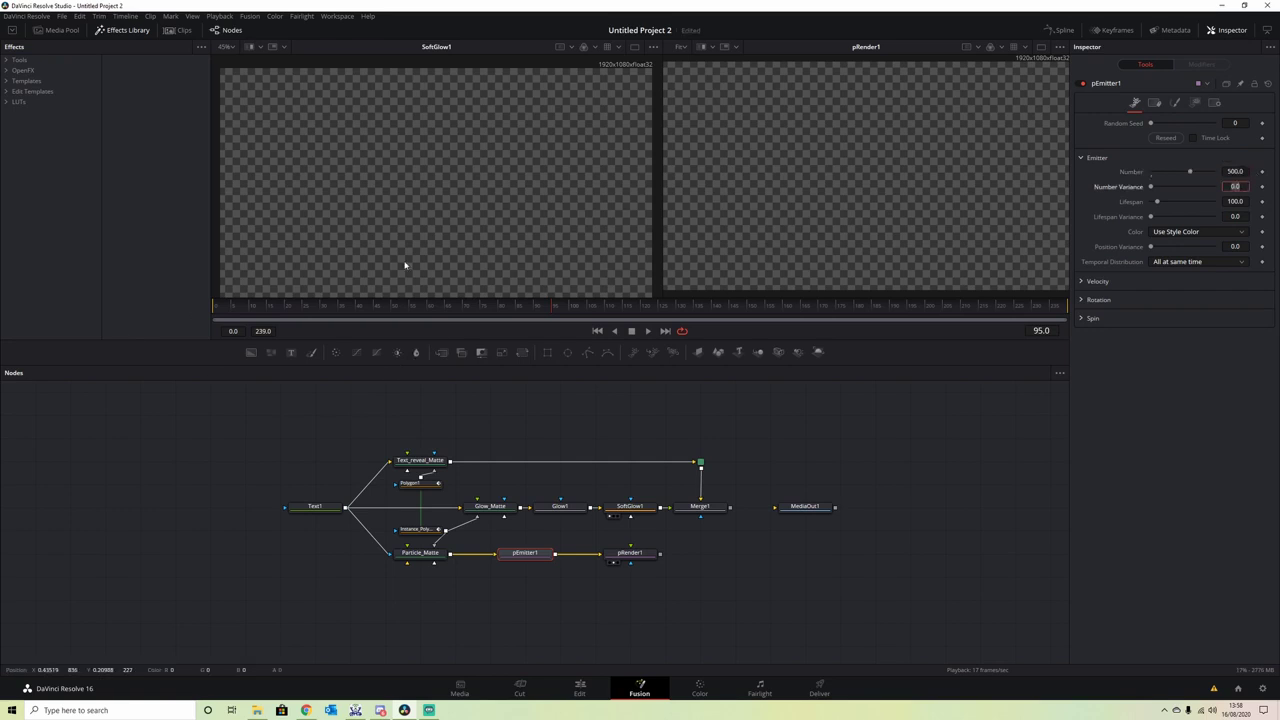
# - Play back the pRender1 output from early frames and examine the pRender1 settings and the pEmitter1 emitter and region settings
pyautogui.moveTo(356, 308); pyautogui.dragTo(329, 306)
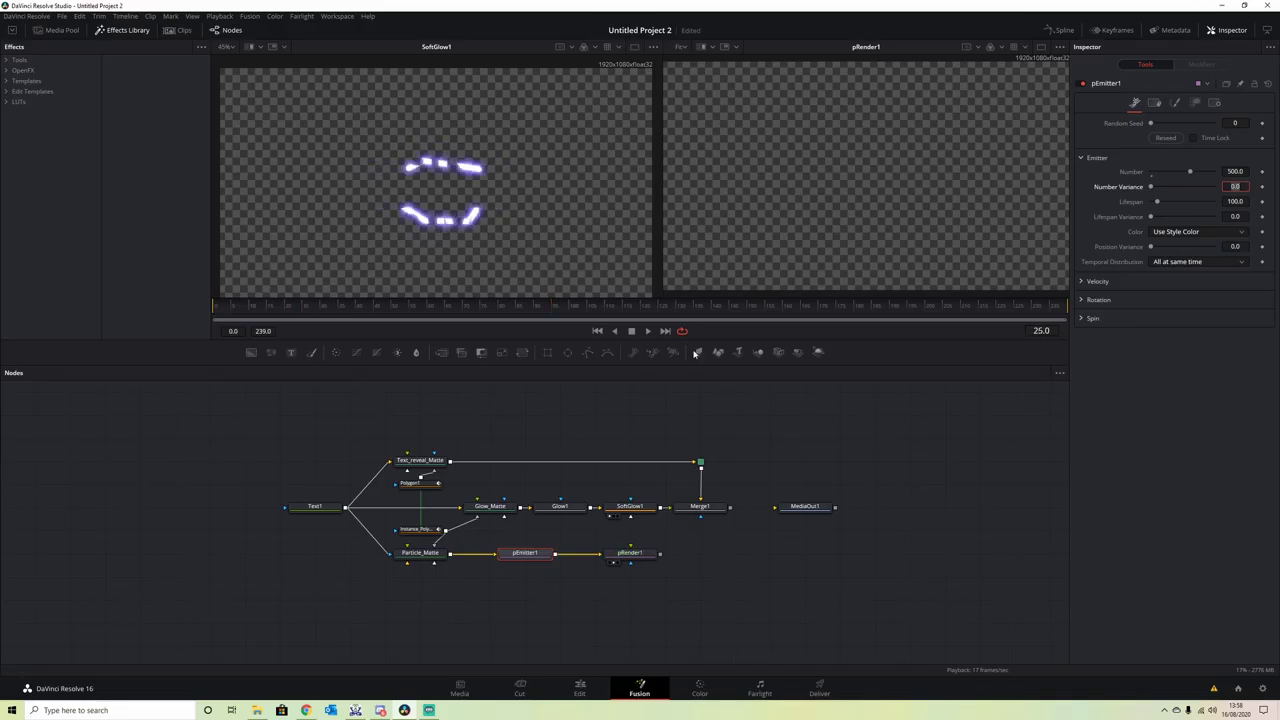
pyautogui.click(648, 334)
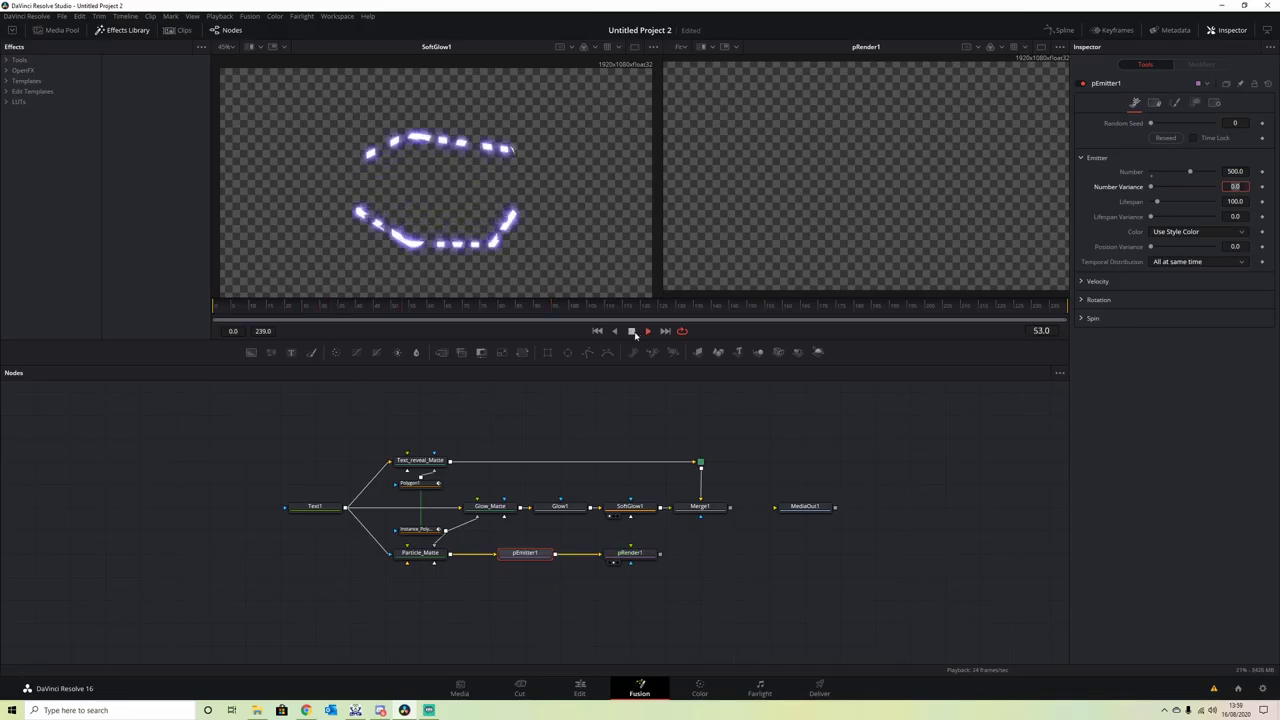
pyautogui.click(631, 331)
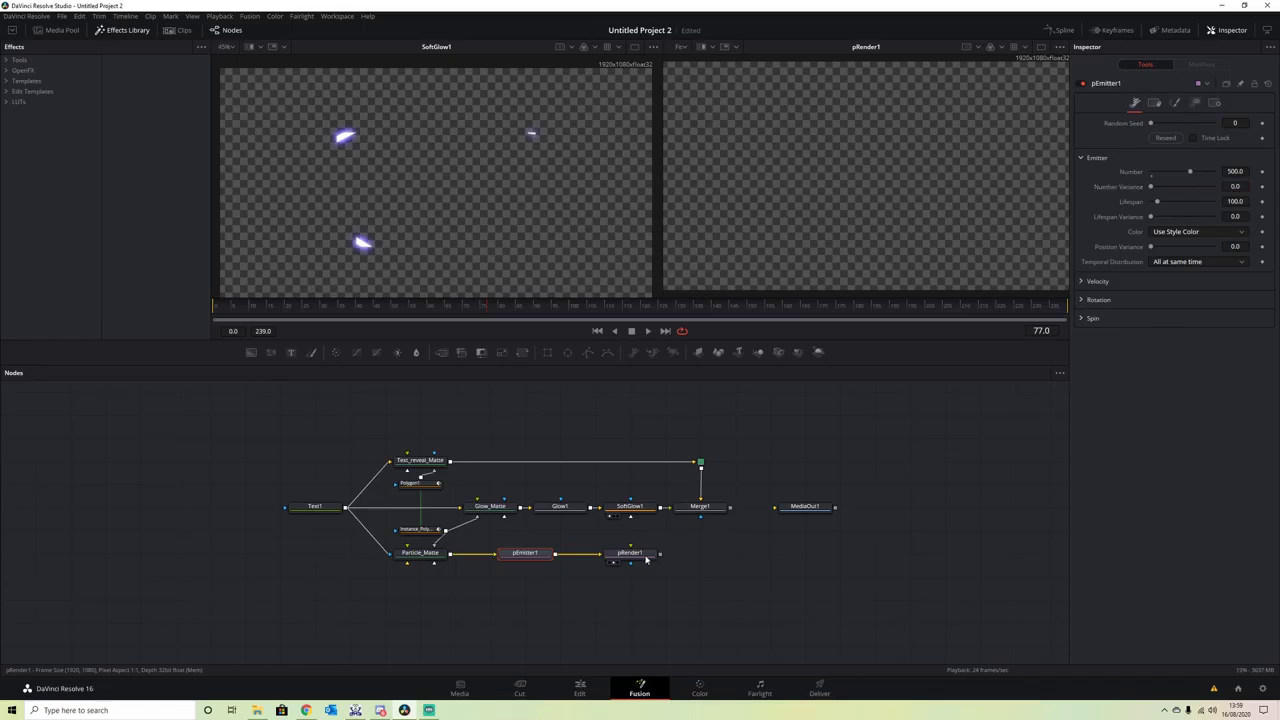
pyautogui.click(637, 559)
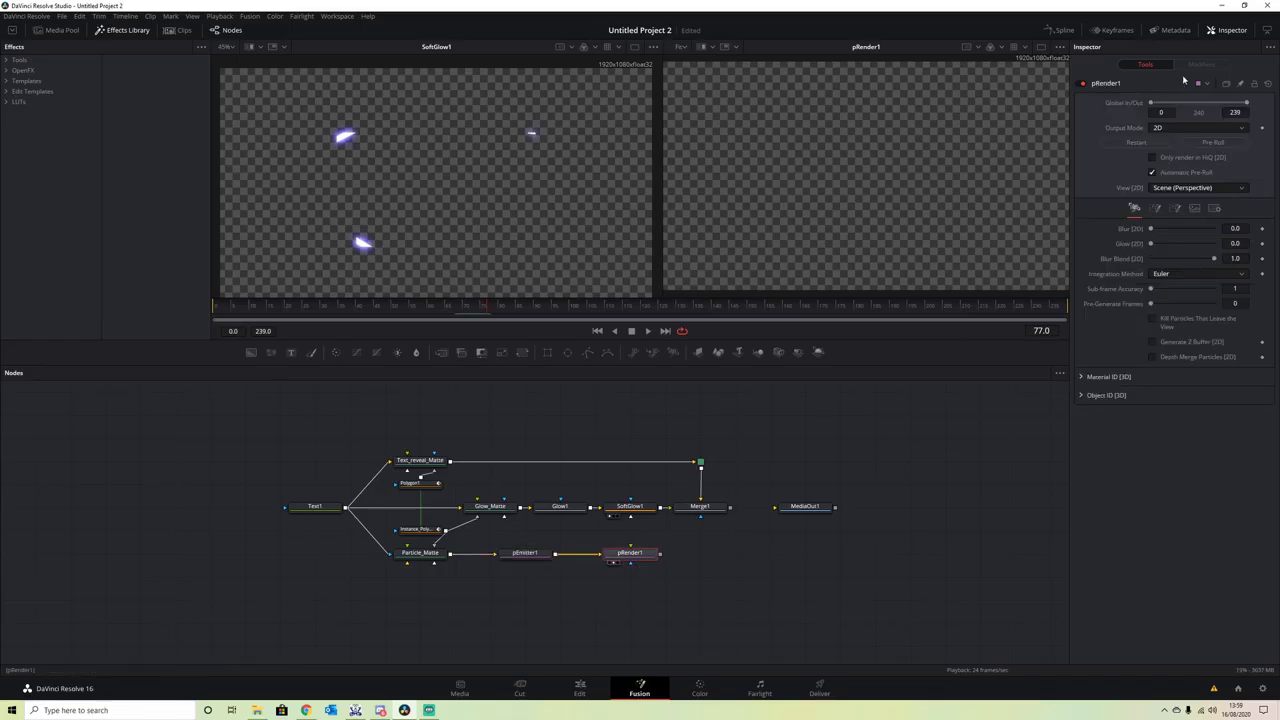
pyautogui.click(527, 553)
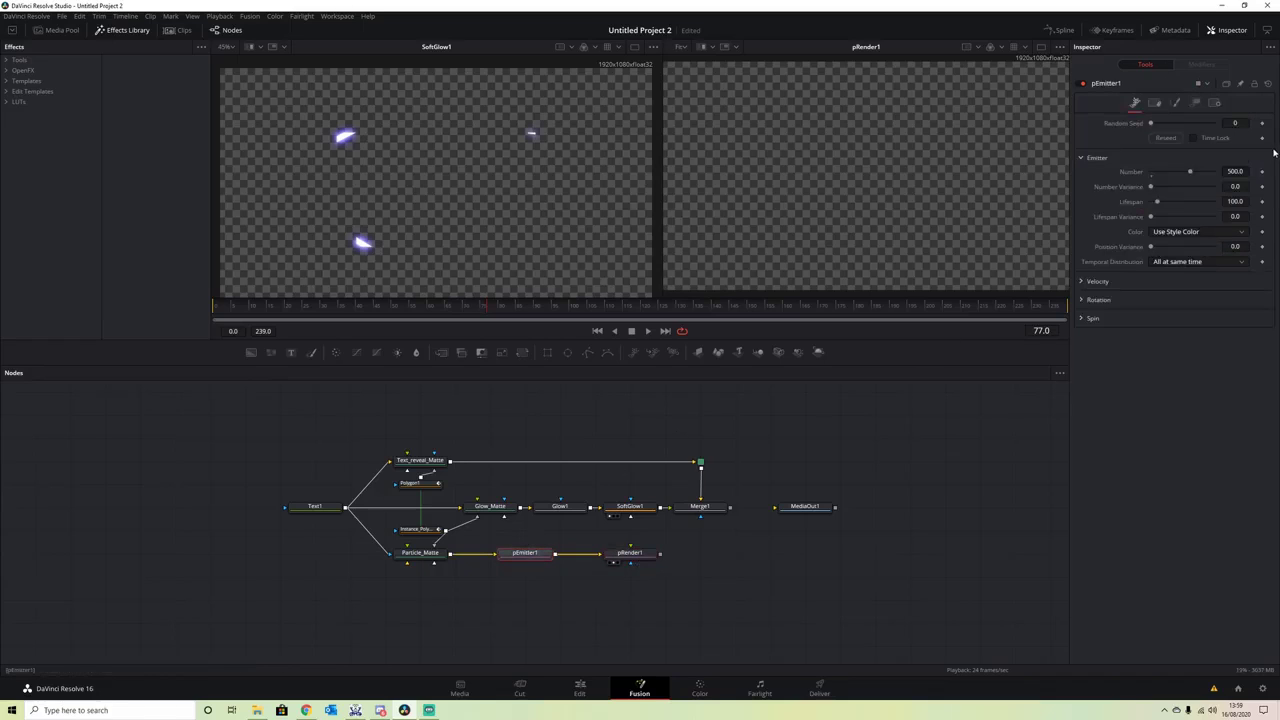
pyautogui.click(1193, 103)
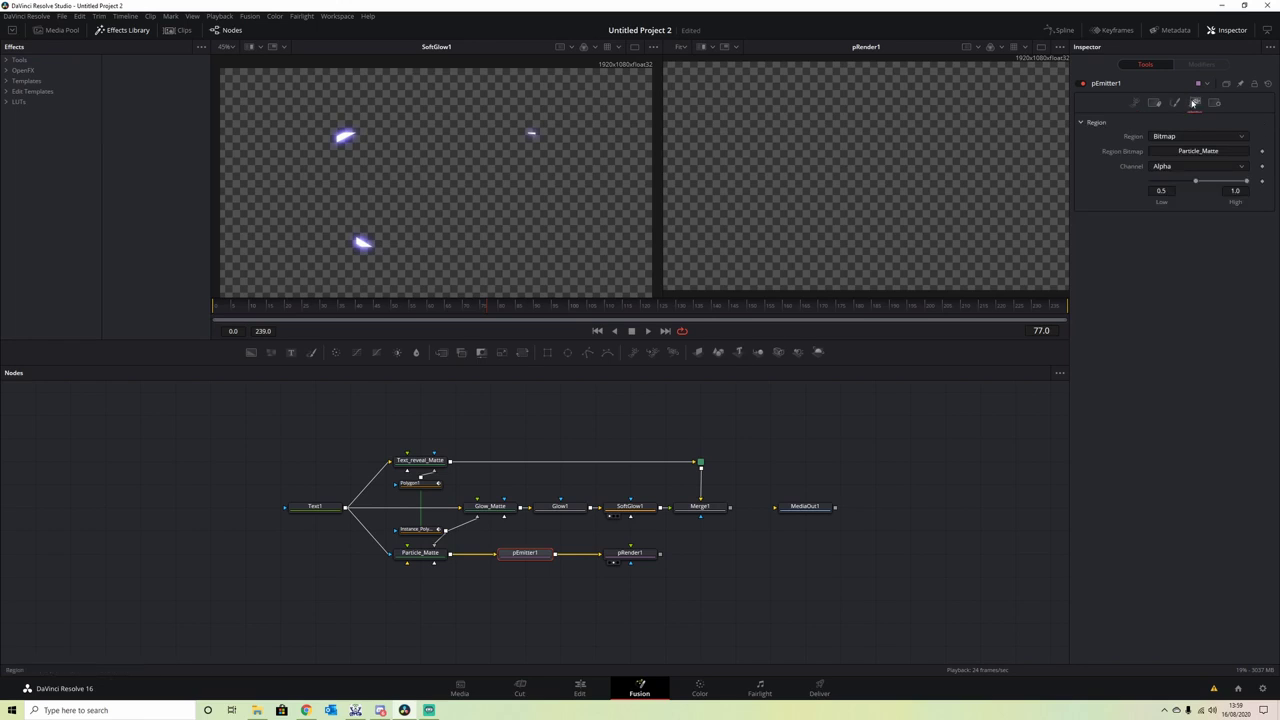
pyautogui.click(1134, 104)
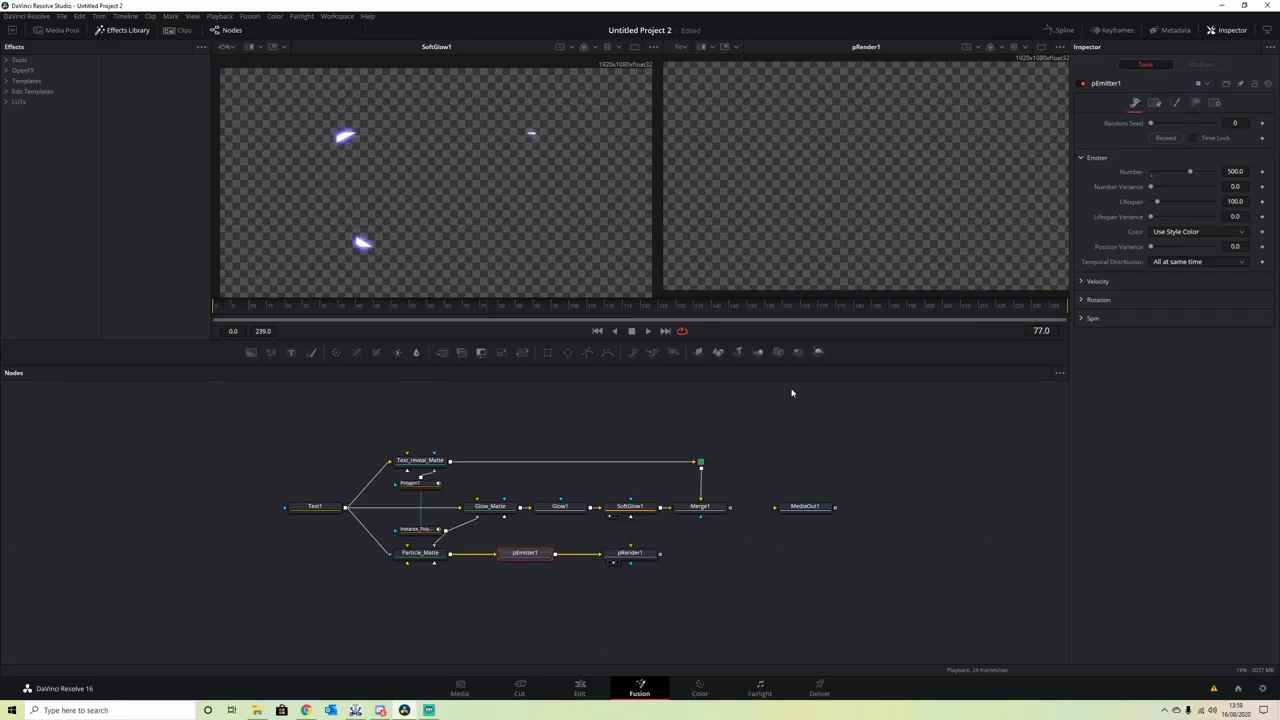
pyautogui.click(628, 553)
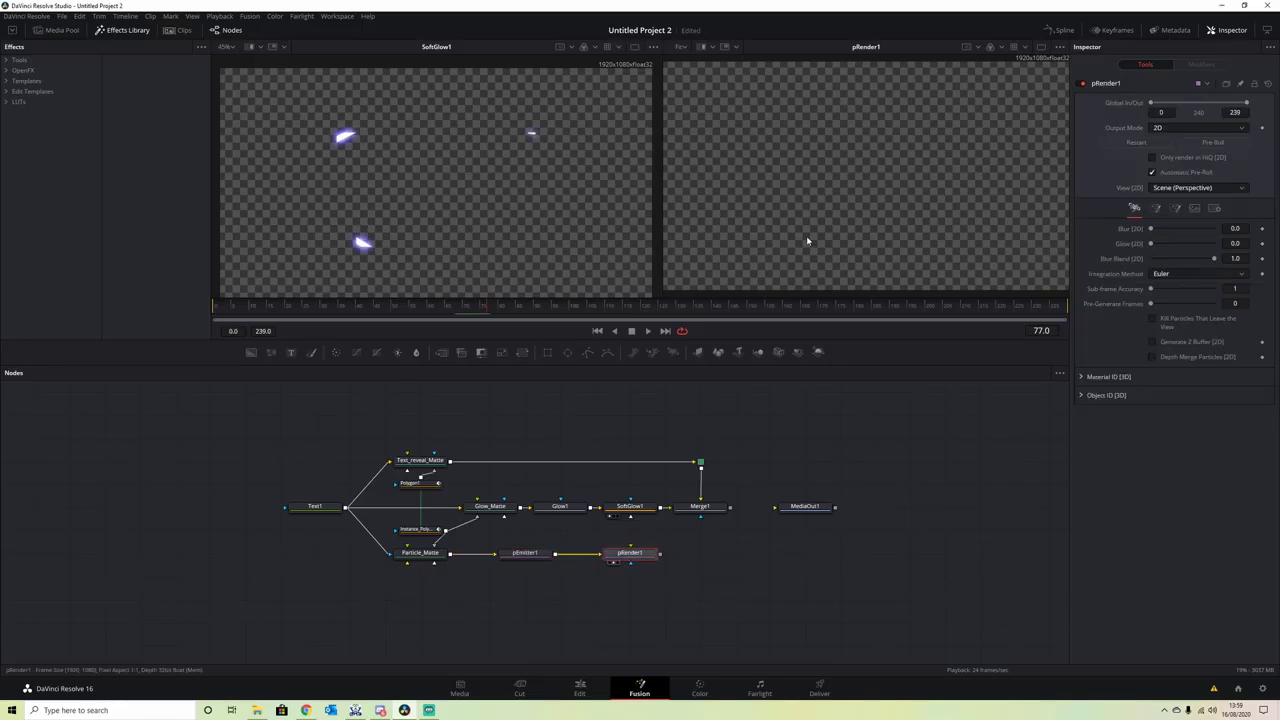
pyautogui.click(647, 331)
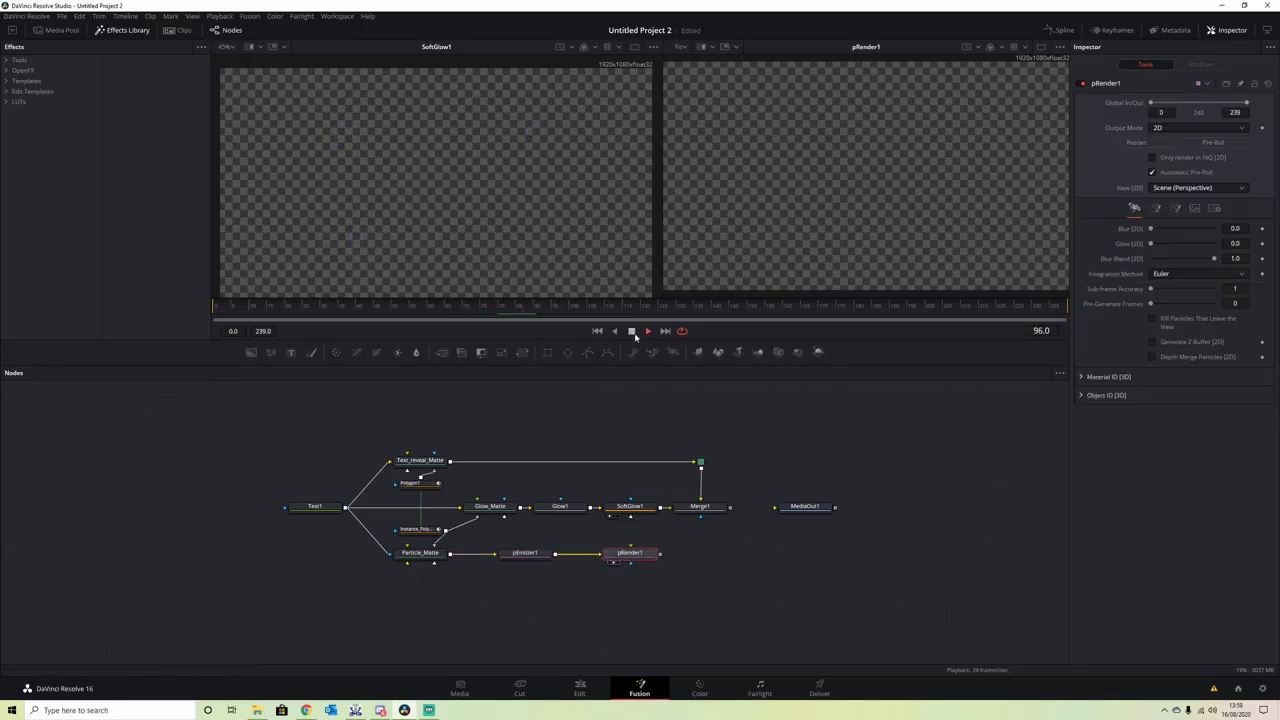
pyautogui.click(631, 331)
pyautogui.moveTo(331, 317); pyautogui.dragTo(324, 317)
# - View Particle_Matte in the first viewer and move its Text1 connection from the effect mask to the Background input
pyautogui.click(430, 555)
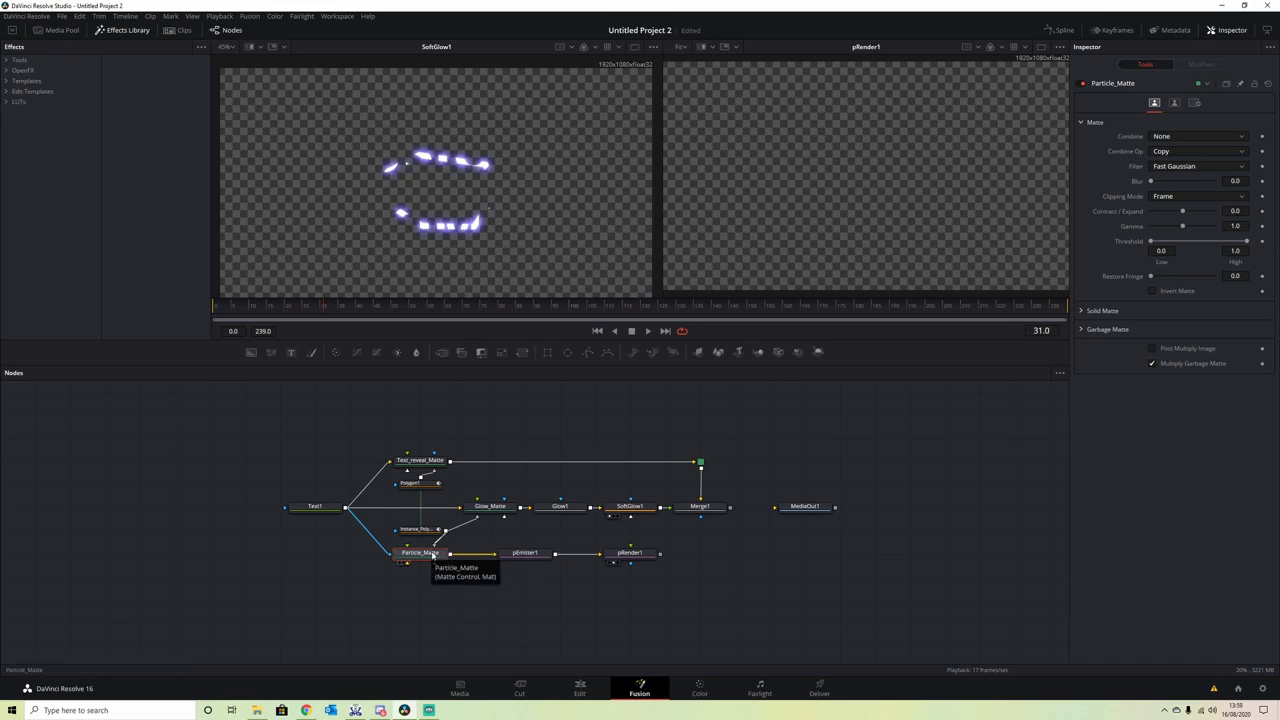
pyautogui.moveTo(433, 557); pyautogui.dragTo(467, 221)
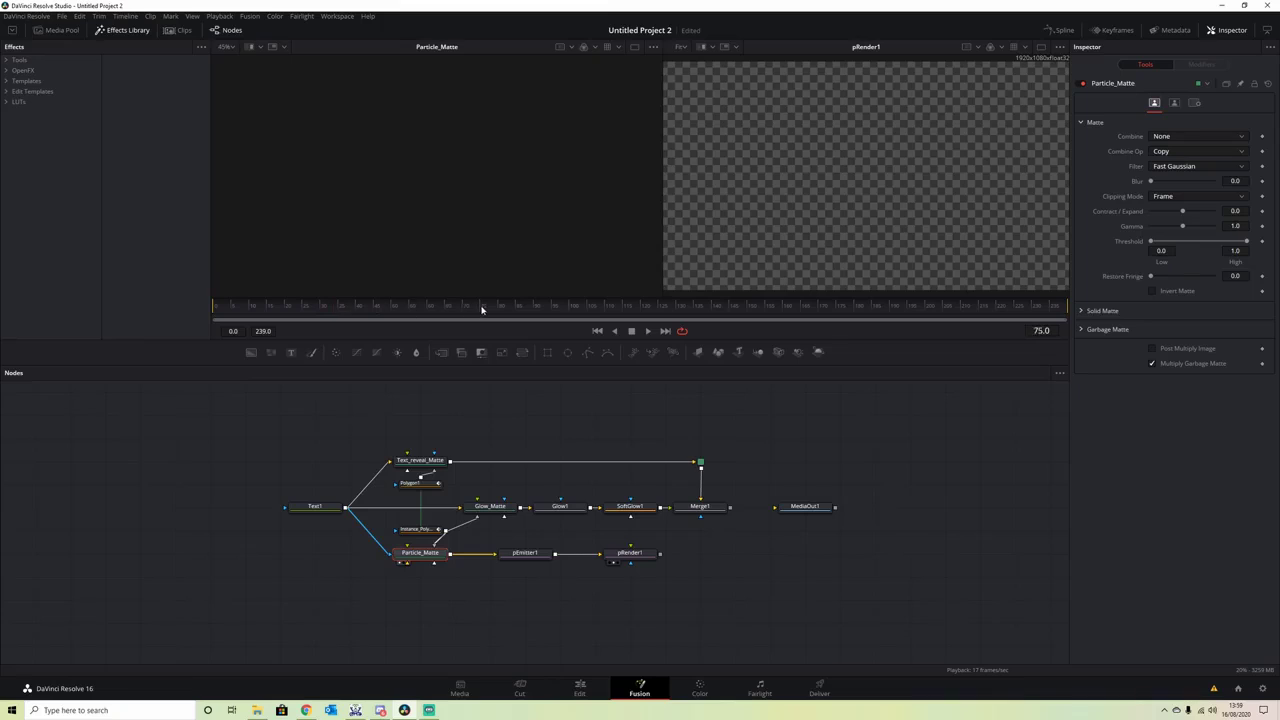
pyautogui.moveTo(481, 310); pyautogui.dragTo(383, 308)
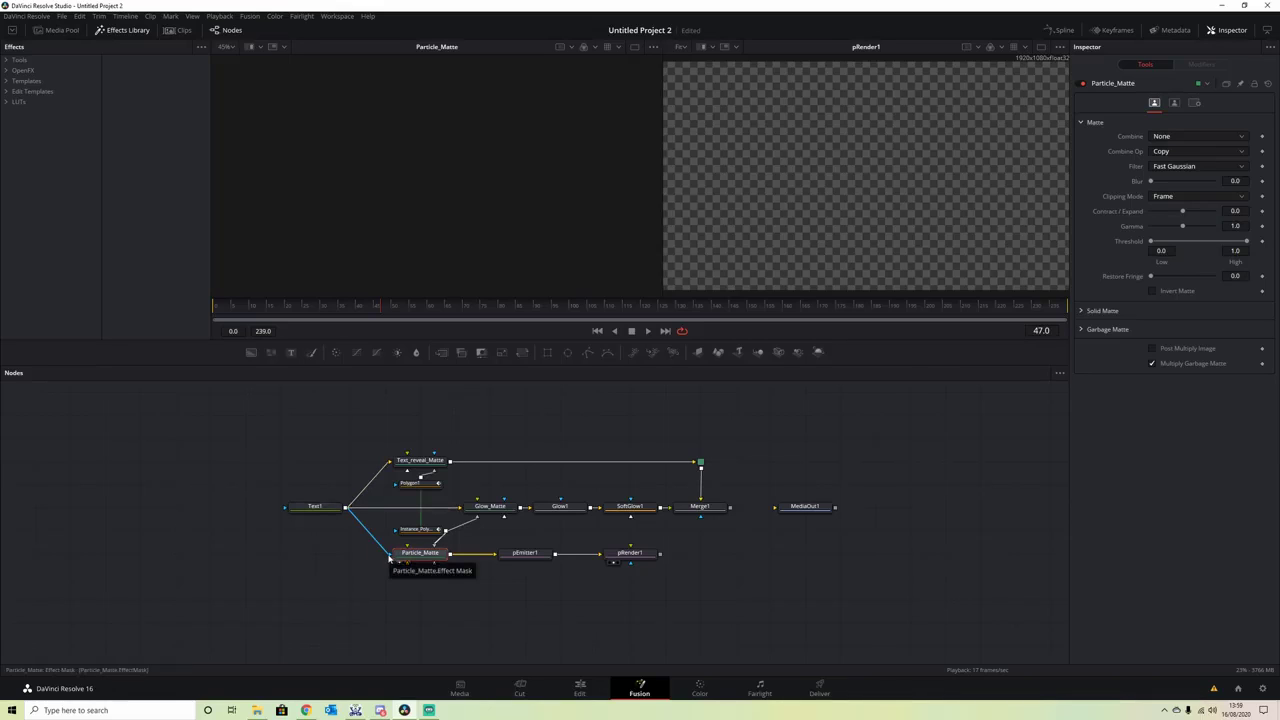
pyautogui.moveTo(389, 557)
pyautogui.mouseDown()
pyautogui.moveTo(360, 530)
pyautogui.moveTo(405, 557)
pyautogui.mouseUp()
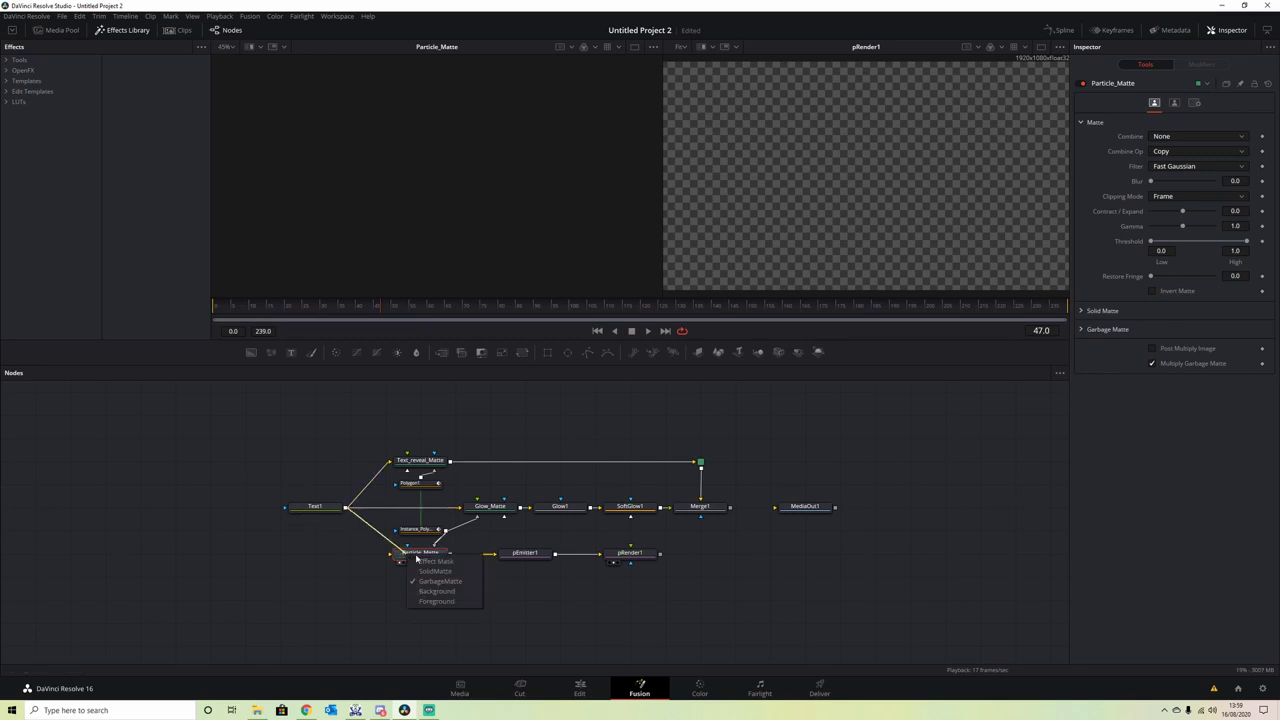
pyautogui.click(455, 592)
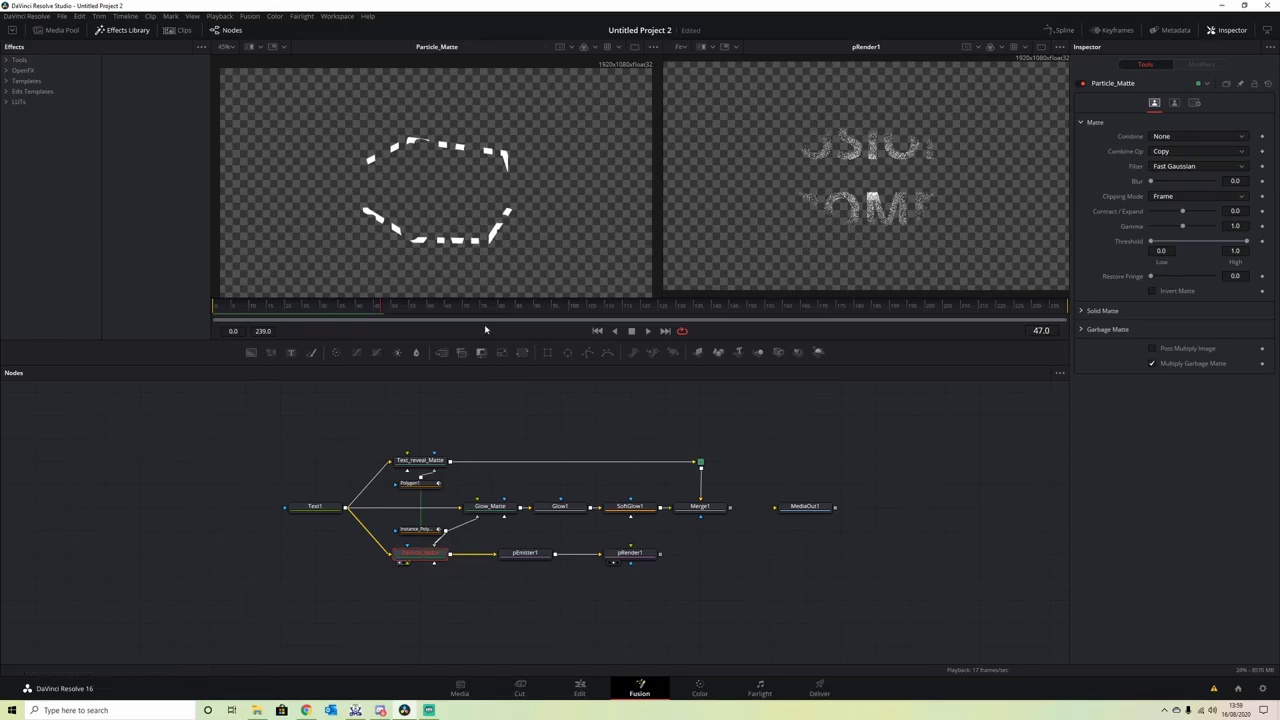
# - Play and scrub the animation from its early frames to check how particles fill the text behind the matte edge
pyautogui.click(333, 314)
pyautogui.moveTo(333, 314); pyautogui.dragTo(317, 313)
pyautogui.click(647, 333)
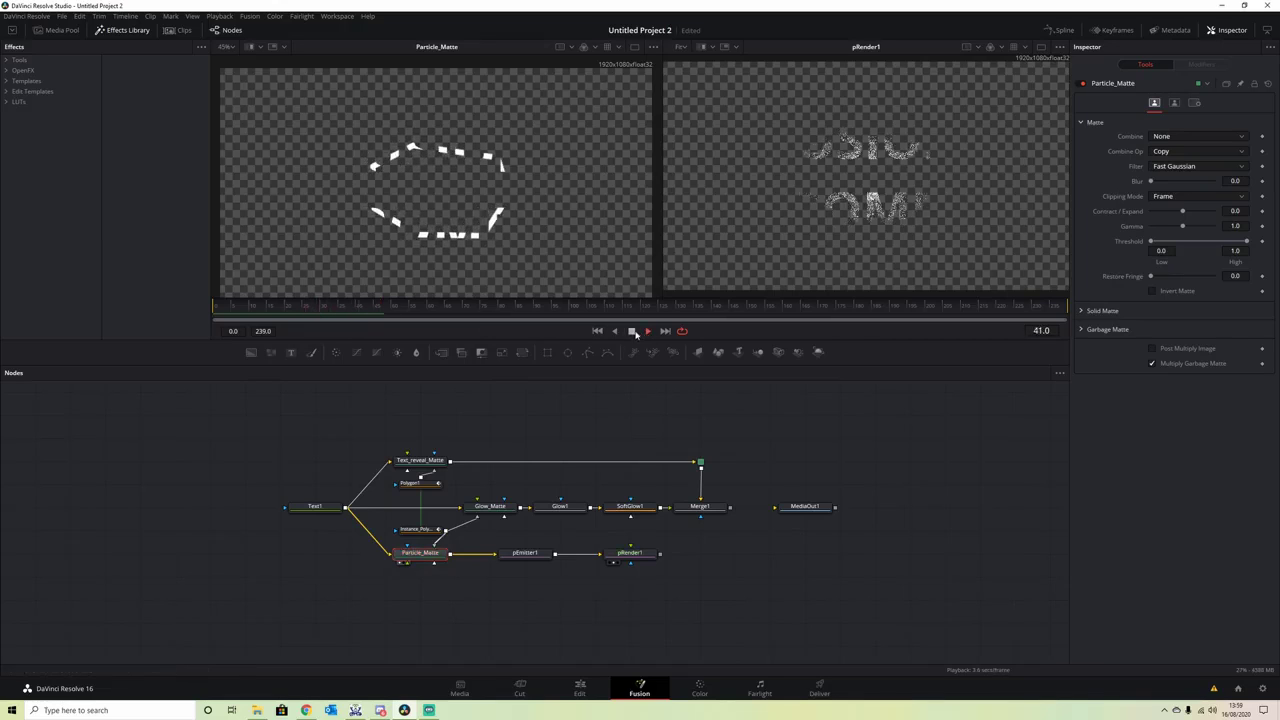
pyautogui.click(635, 334)
pyautogui.moveTo(436, 315); pyautogui.dragTo(246, 311)
pyautogui.click(646, 331)
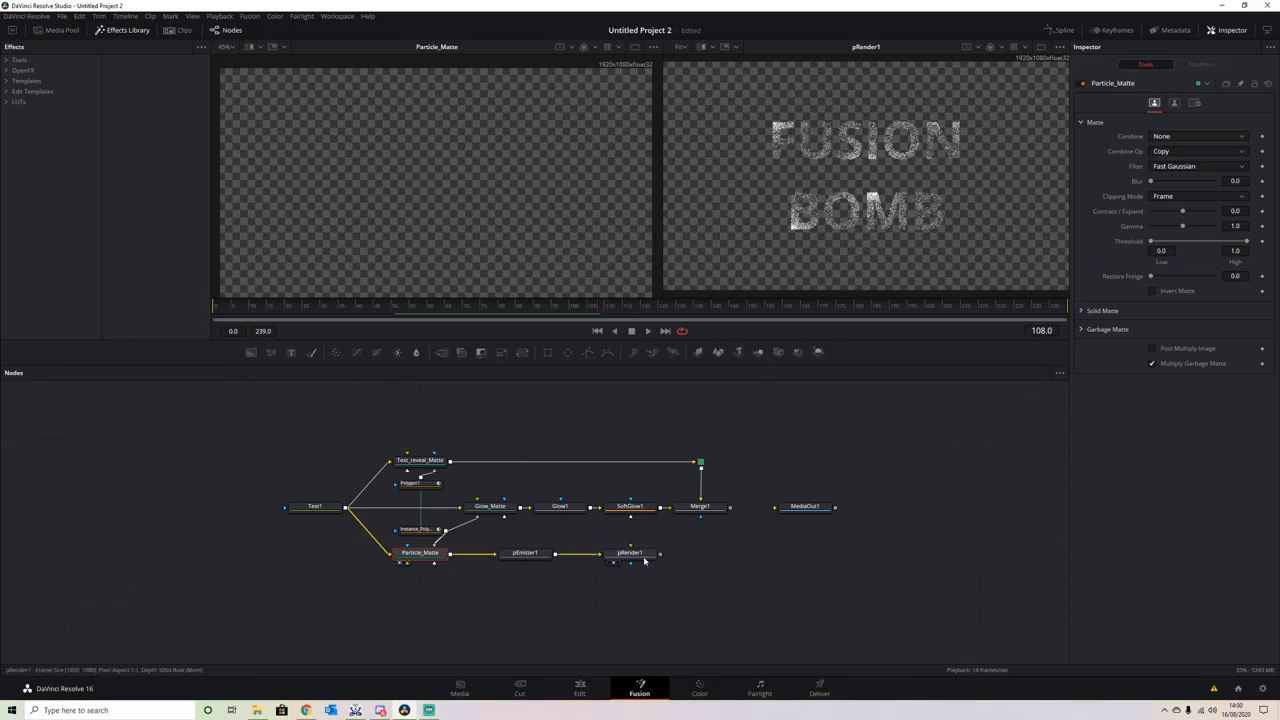
# - Move pRender1 farther from pEmitter1 and set the particle style of pEmitter1 to Blob at frame 65
pyautogui.moveTo(630, 553); pyautogui.dragTo(665, 553)
pyautogui.click(530, 555)
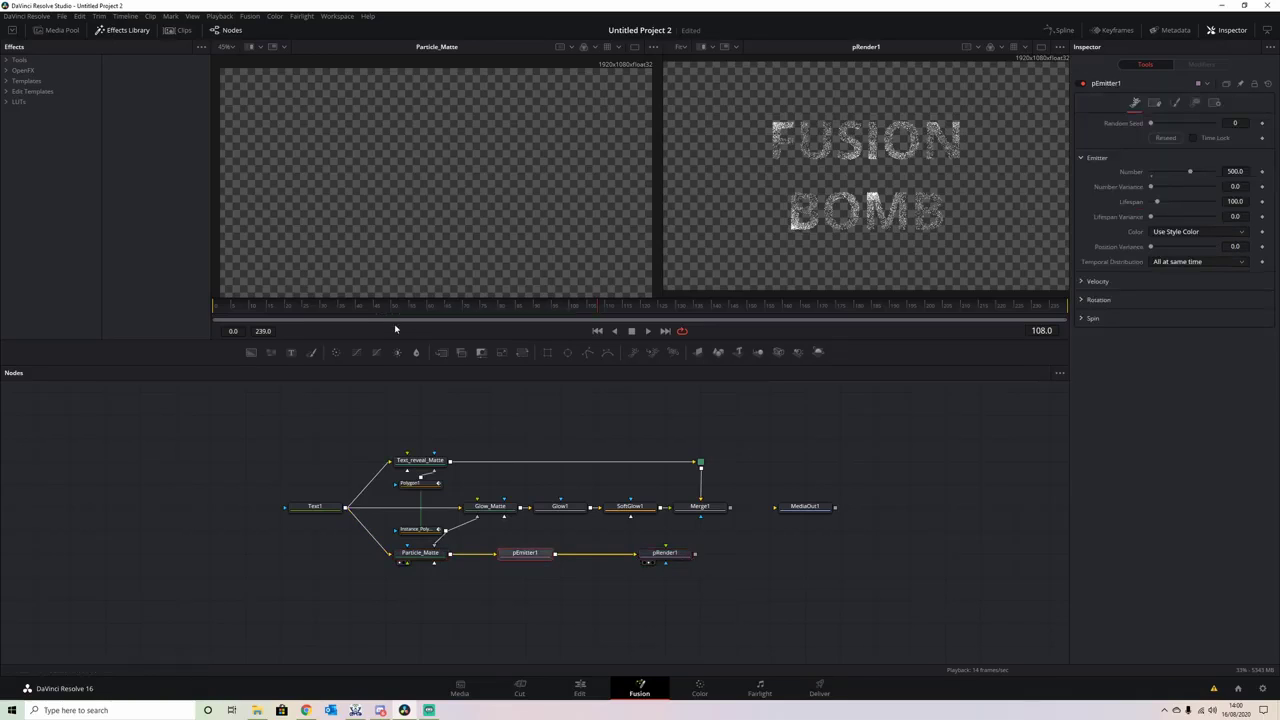
pyautogui.click(447, 315)
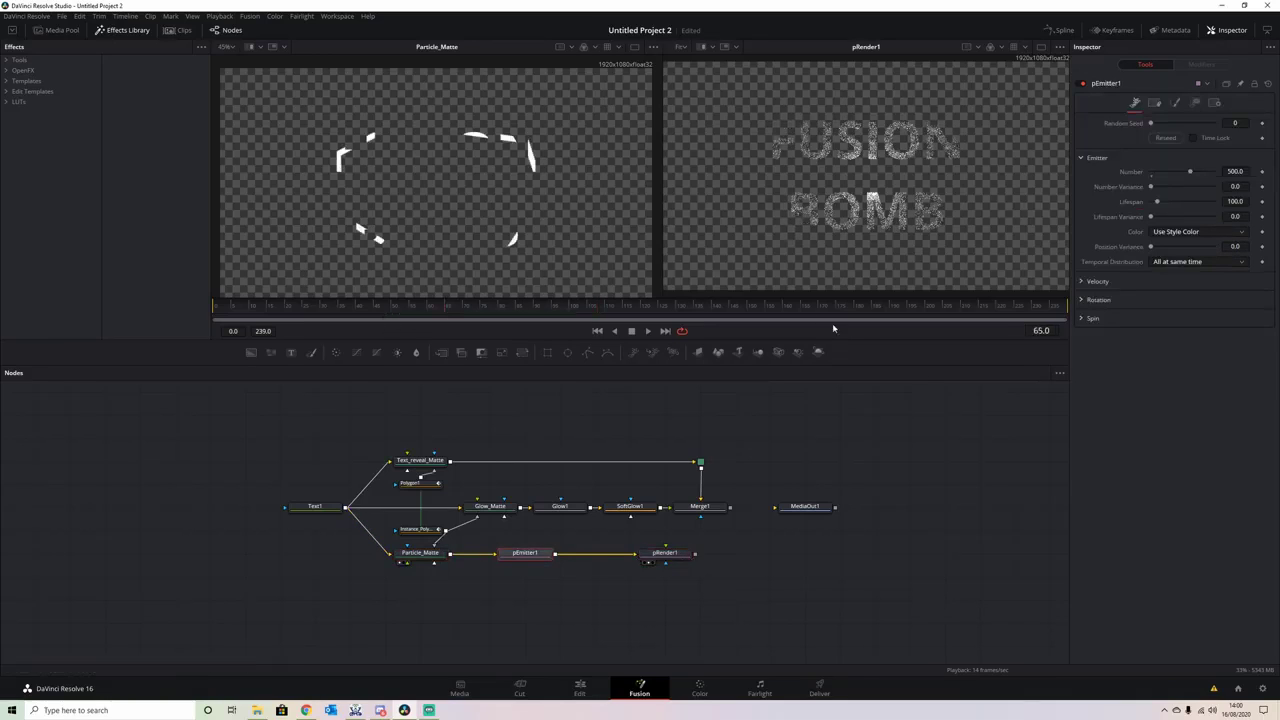
pyautogui.click(1176, 103)
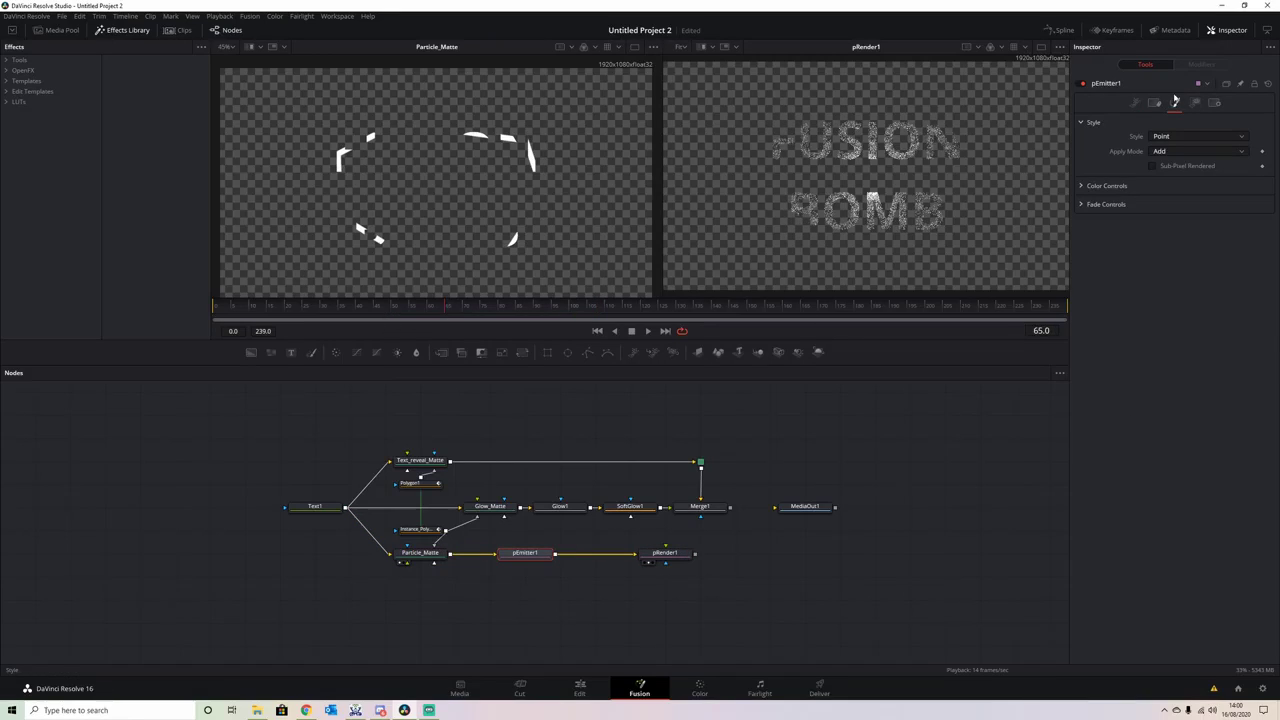
pyautogui.click(1243, 140)
pyautogui.click(1195, 163)
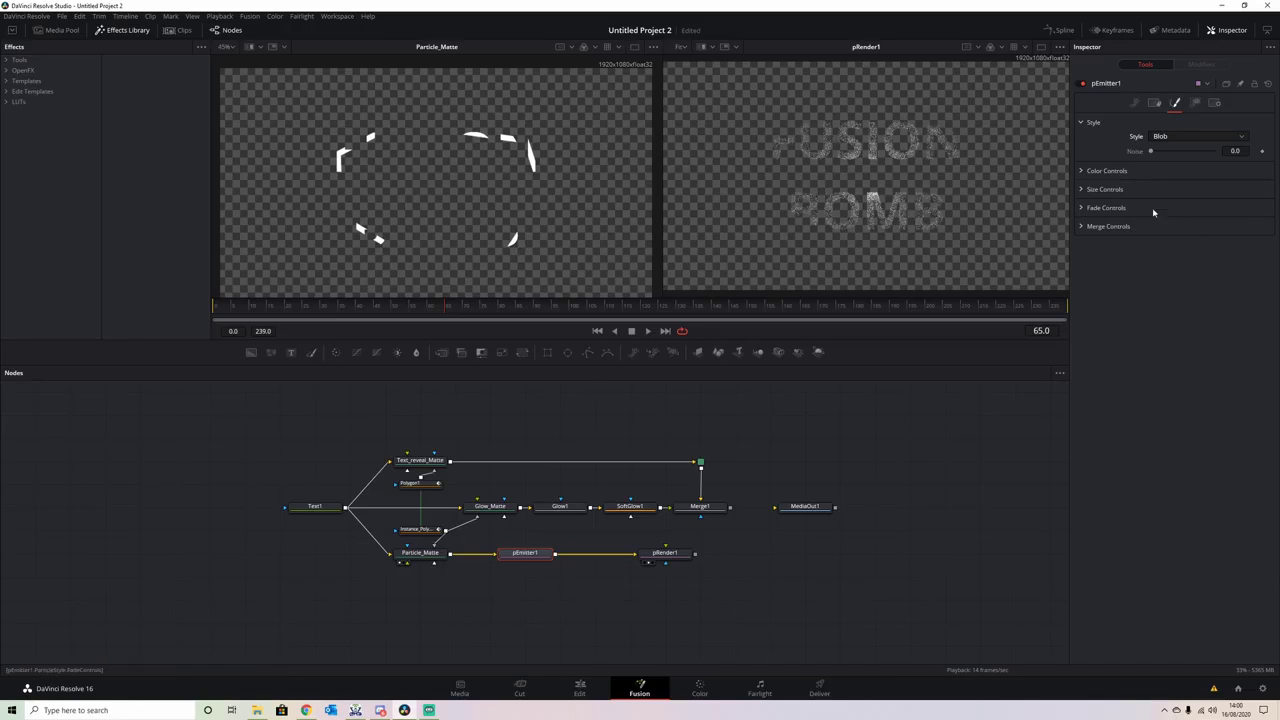
# - Set the particle size to 0.1575 and lower the end of the Size Over Life curve so particles shrink with age
pyautogui.click(1083, 189)
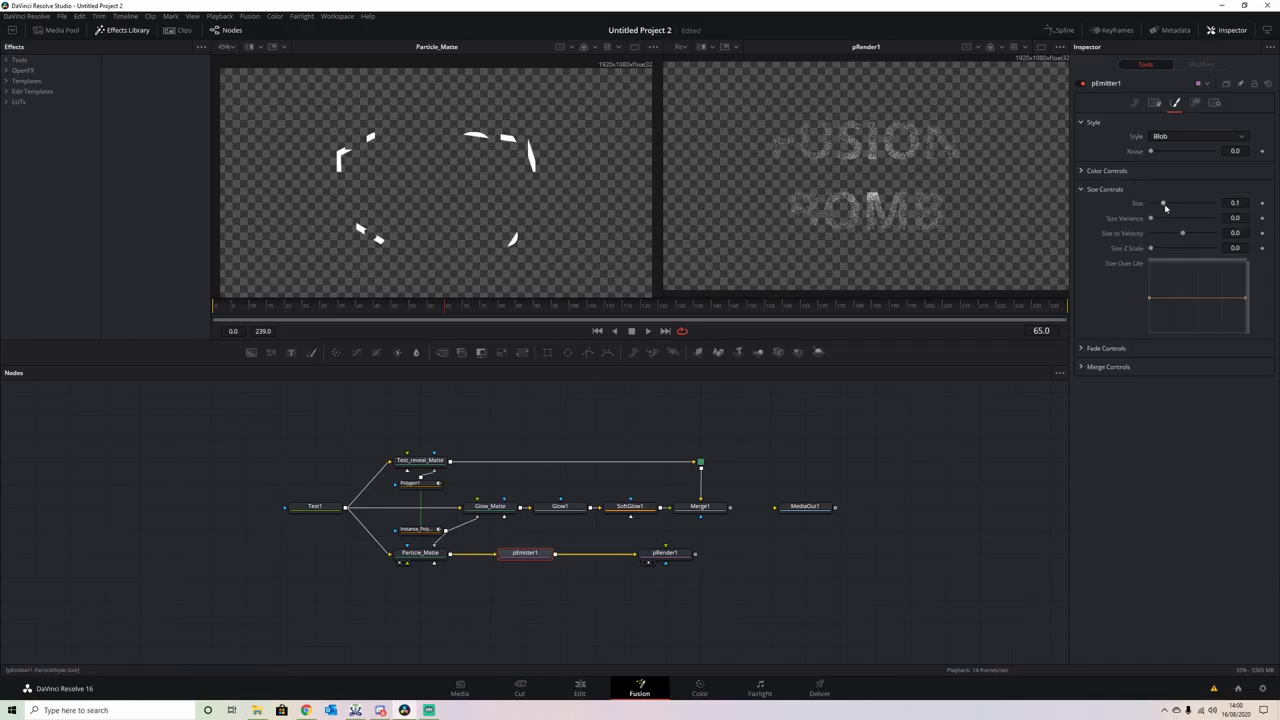
pyautogui.moveTo(1164, 206); pyautogui.dragTo(1171, 207)
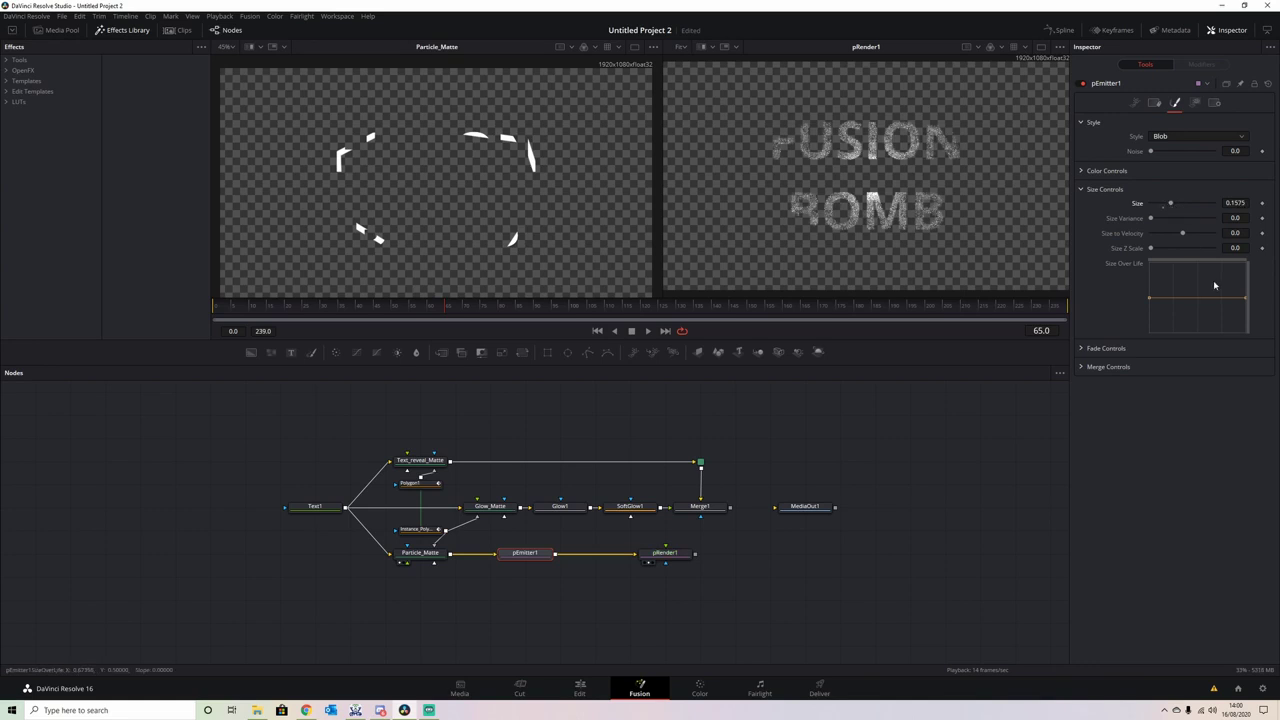
pyautogui.moveTo(1246, 297); pyautogui.dragTo(1248, 320)
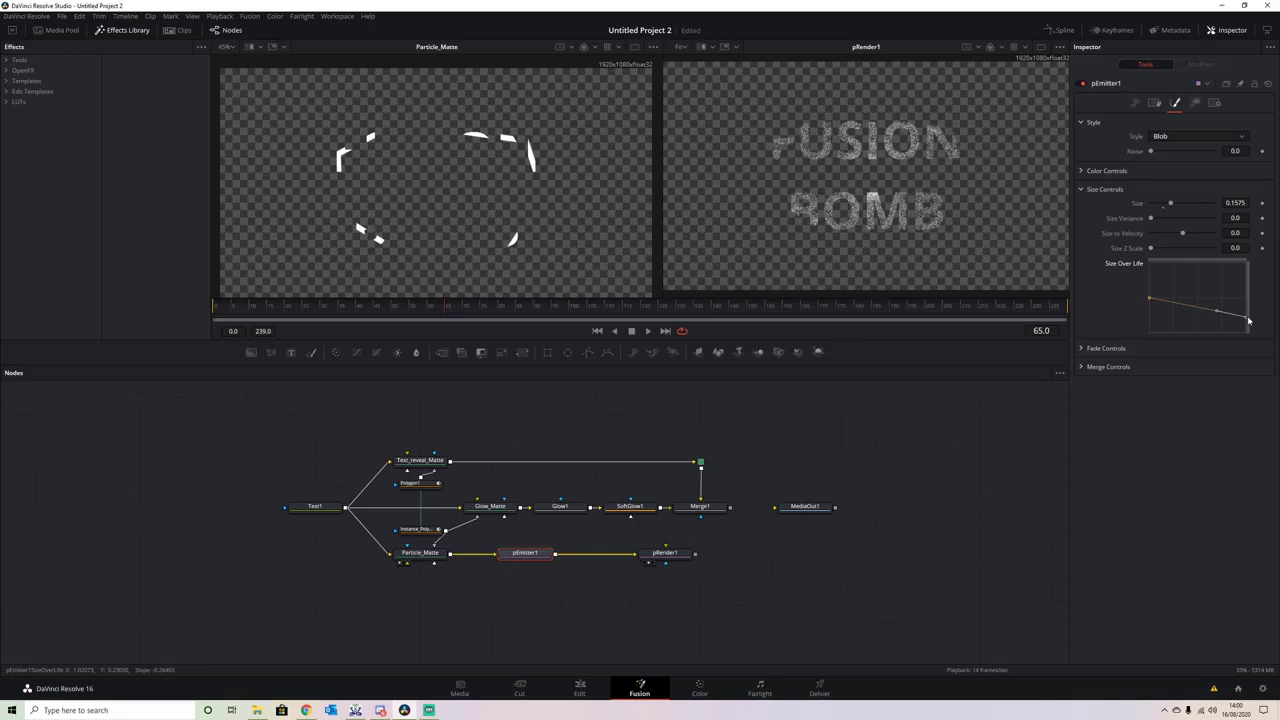
pyautogui.hotkey('ctrl', 's')
# - Color the particles yellow-green with hue 0.192 and play back the reveal from an early frame
pyautogui.click(1083, 172)
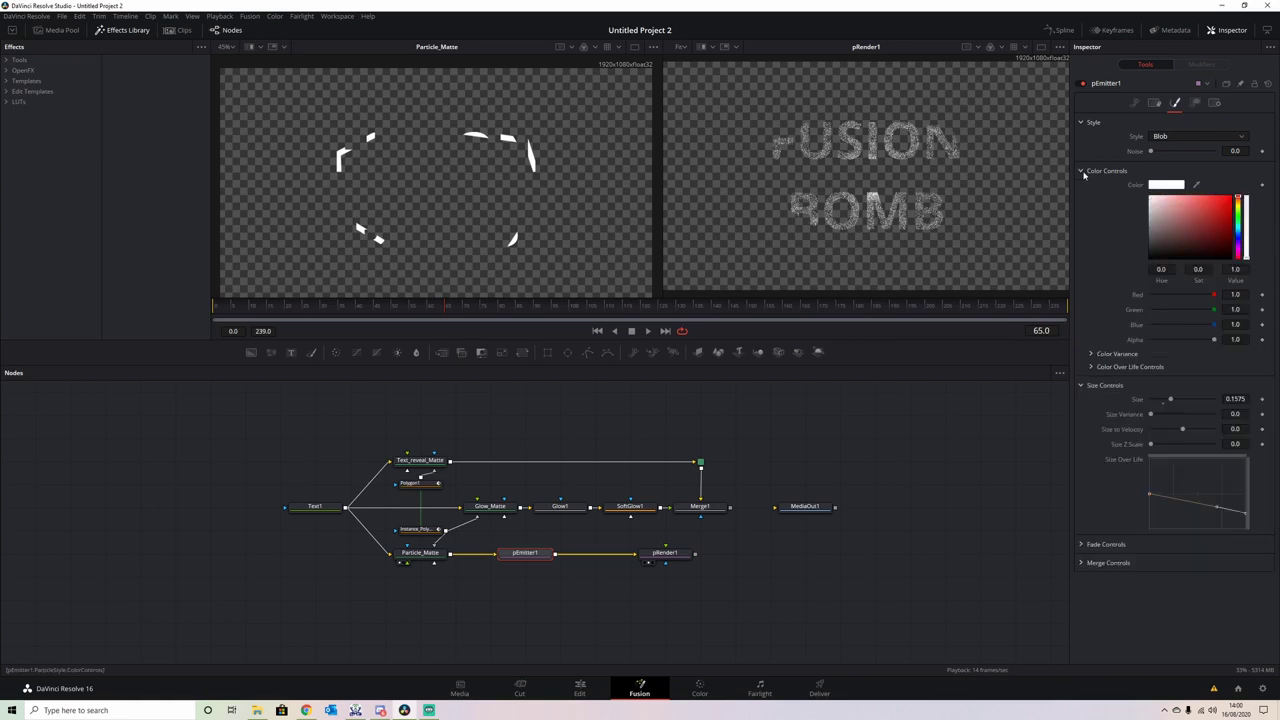
pyautogui.moveTo(1239, 212); pyautogui.dragTo(1238, 197)
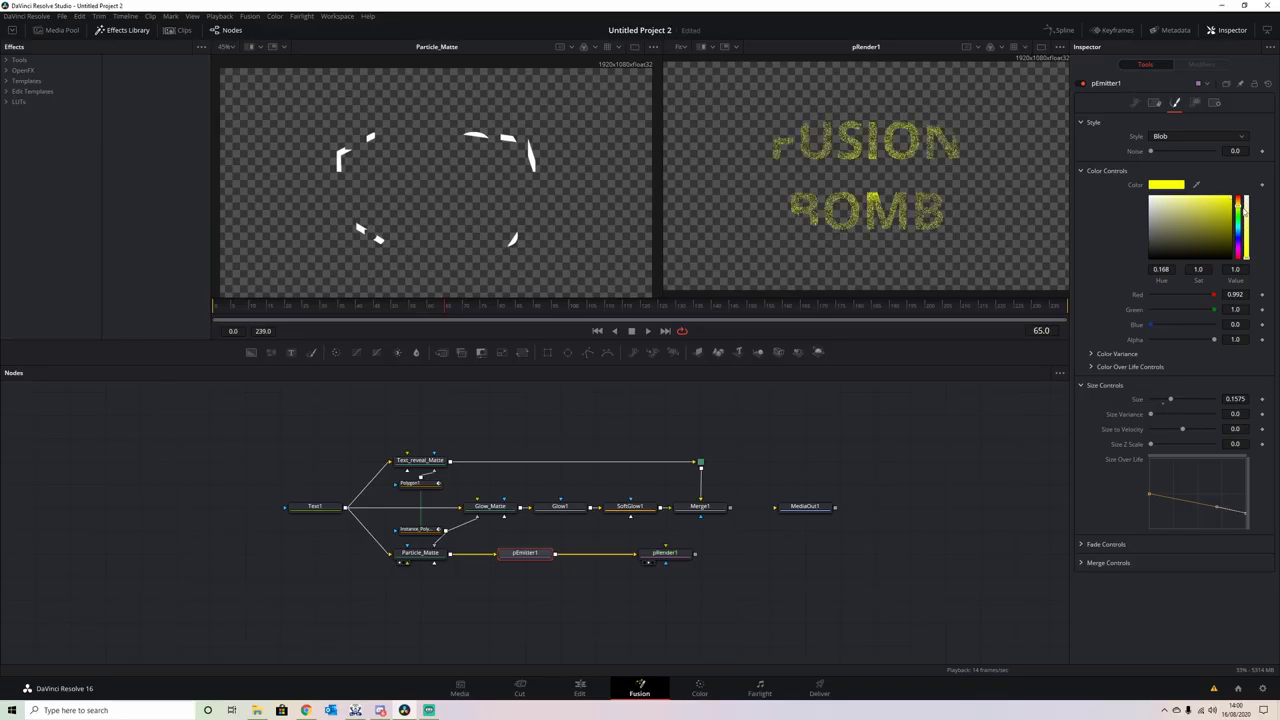
pyautogui.moveTo(1239, 205); pyautogui.dragTo(1238, 201)
pyautogui.click(279, 306)
pyautogui.click(647, 332)
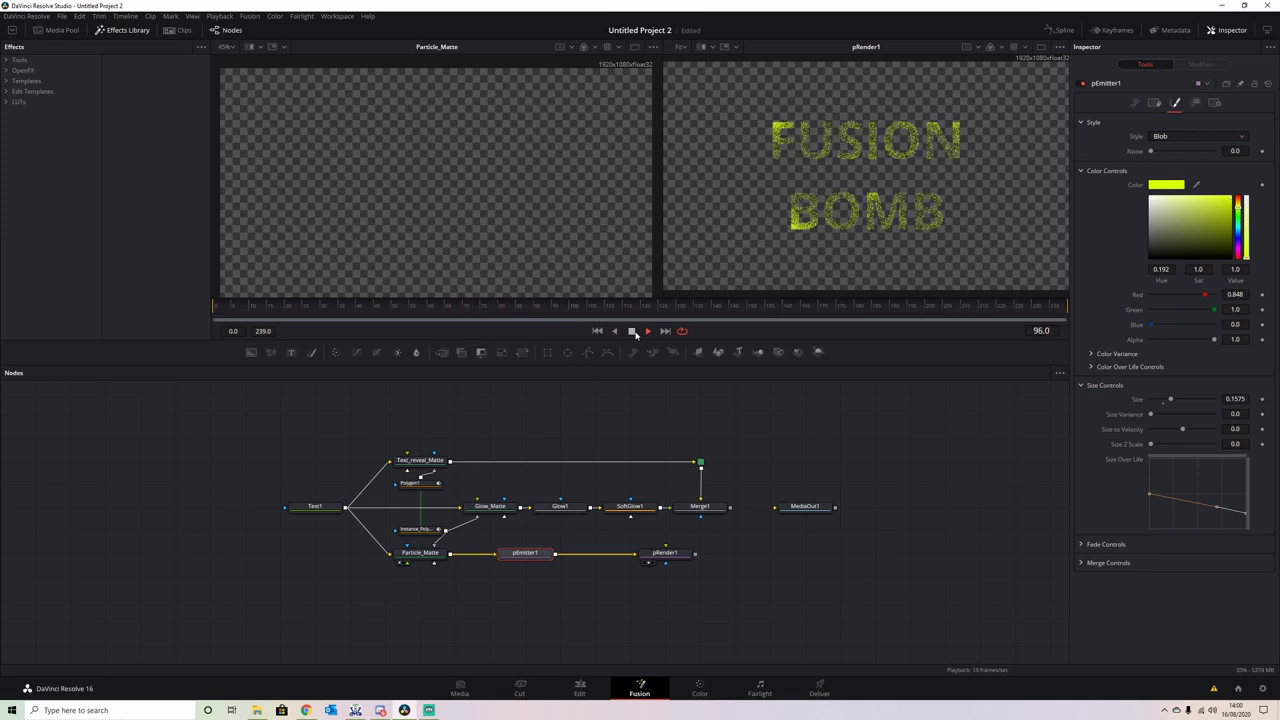
pyautogui.click(632, 332)
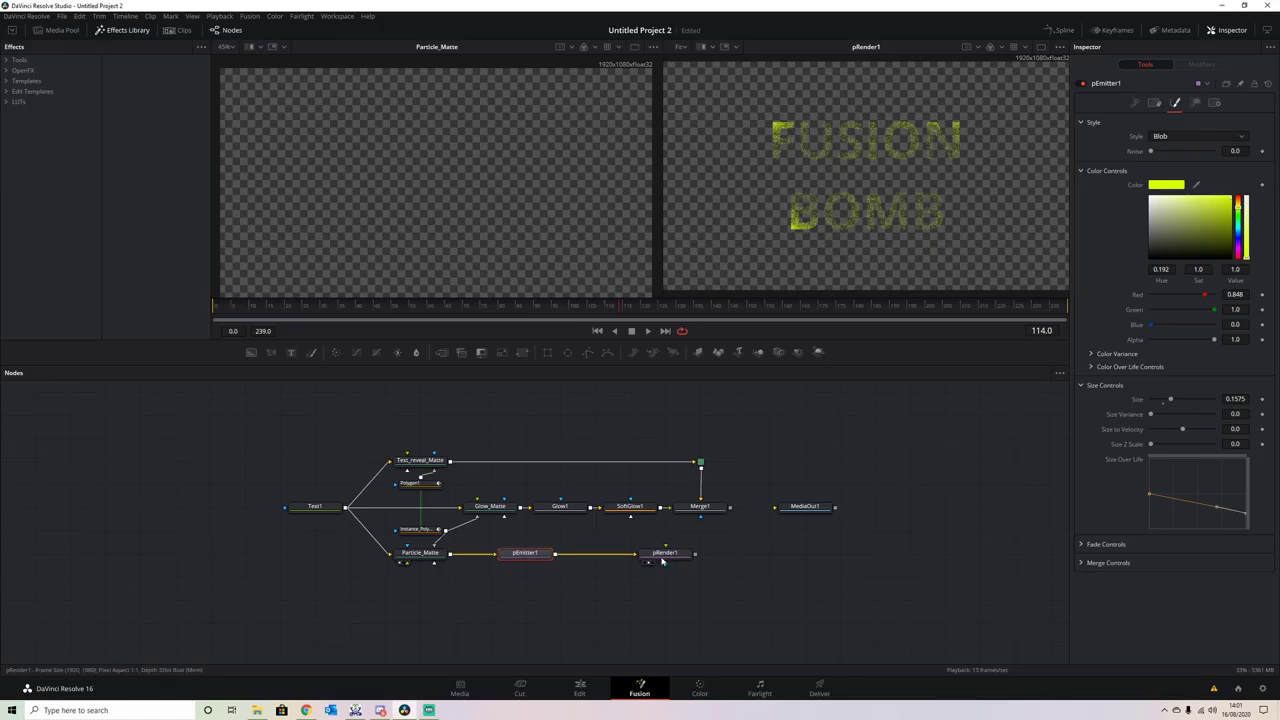
# - Insert a pTurbulence node between pEmitter1 and pRender1, moving pRender1 farther along to make room
pyautogui.hotkey('shift', 'space')
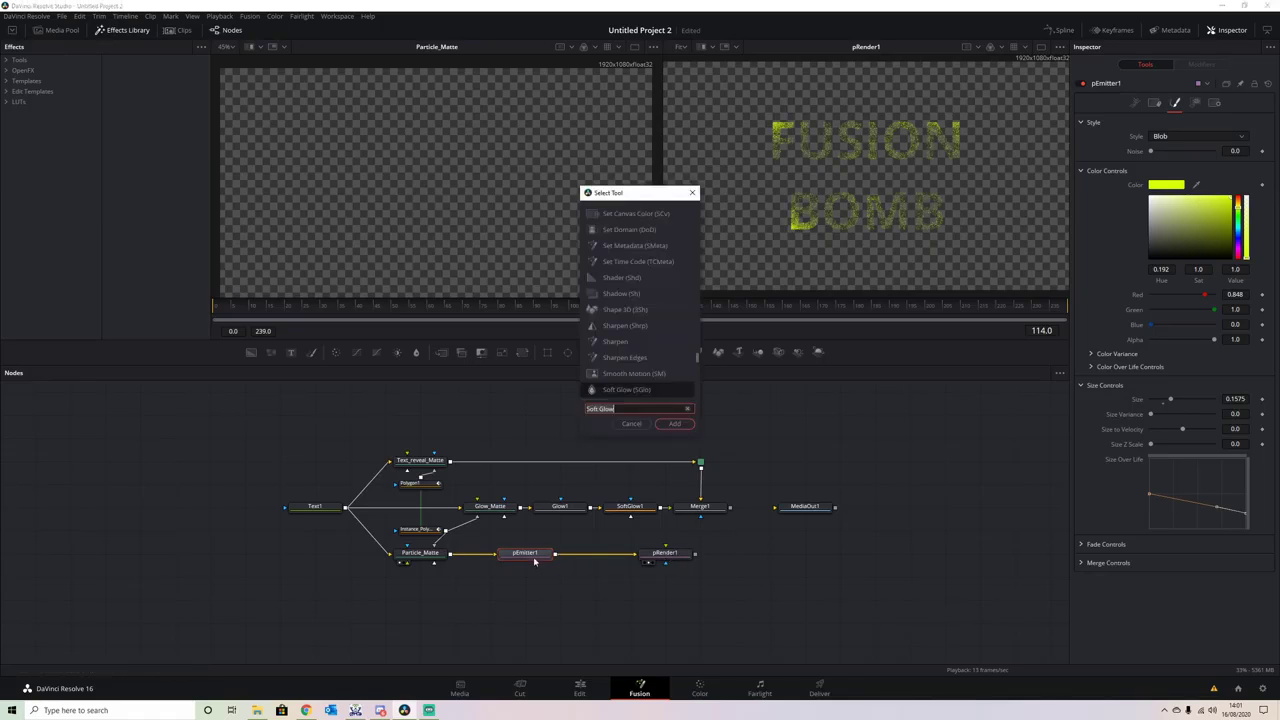
pyautogui.write('ptu')
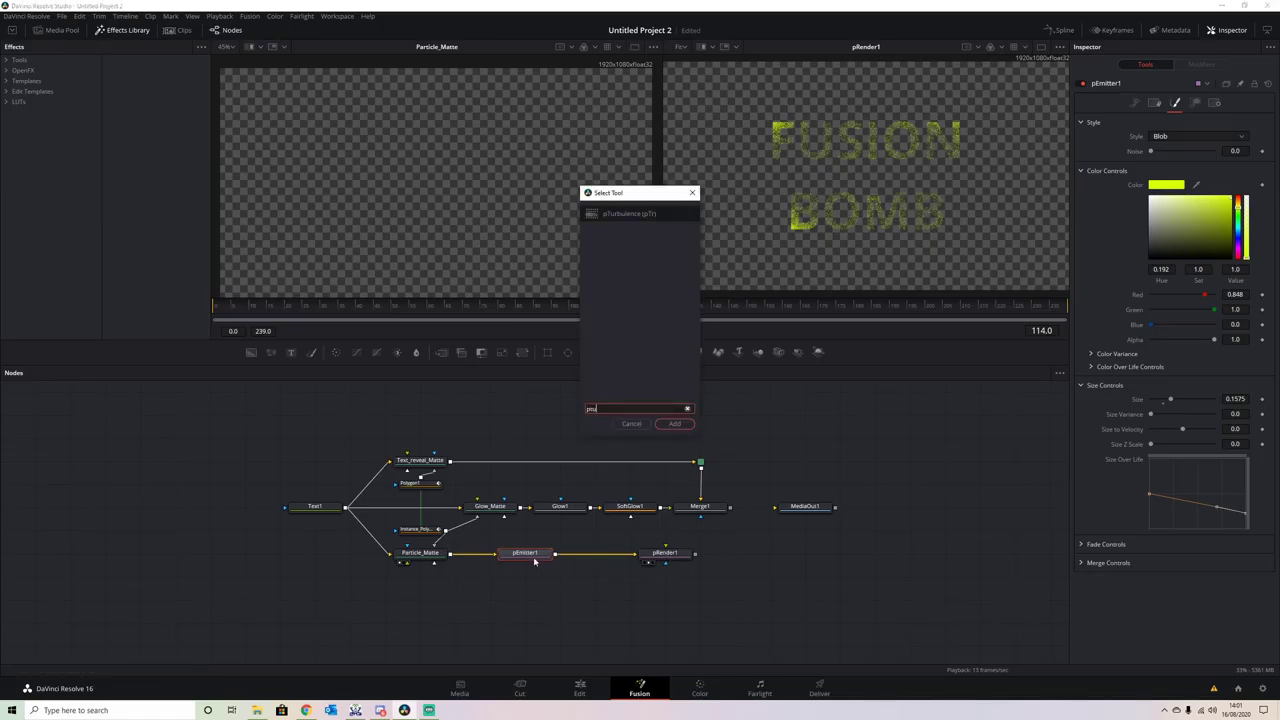
pyautogui.click(630, 215)
pyautogui.click(675, 425)
pyautogui.moveTo(663, 553); pyautogui.dragTo(697, 553)
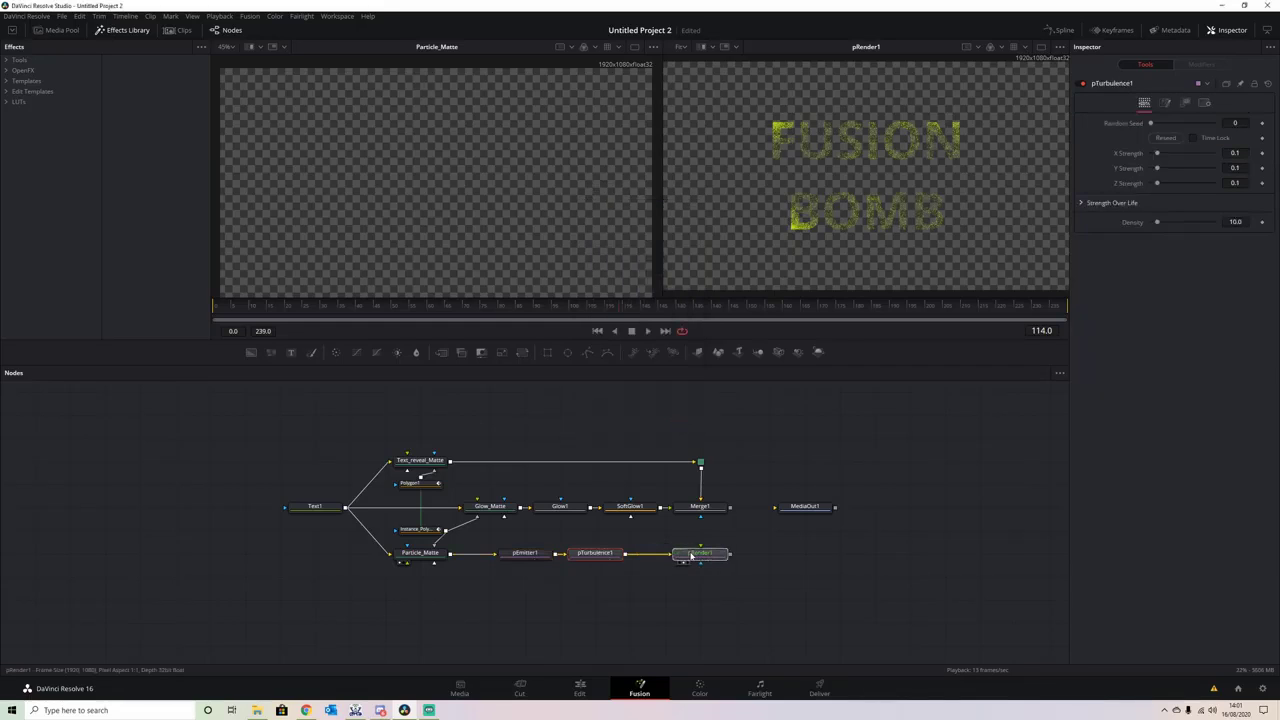
# - Set the X Strength and Y Strength of pTurbulence1 to 0.3
pyautogui.click(606, 553)
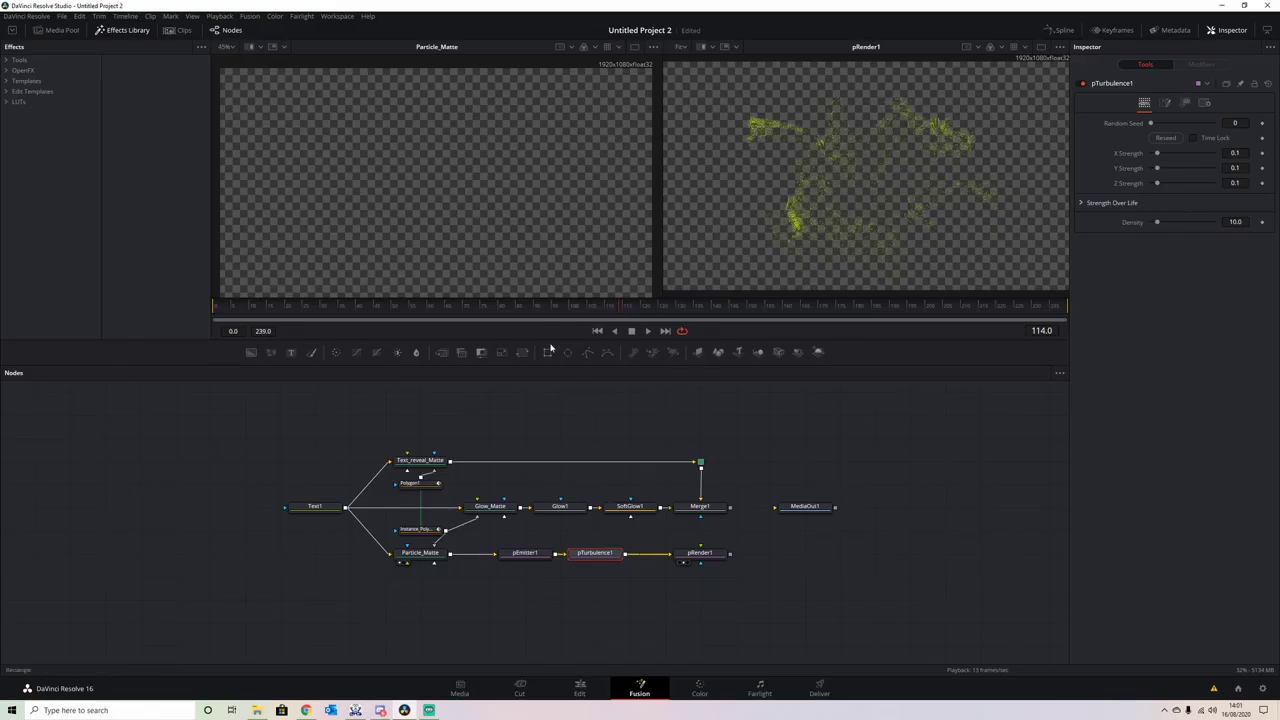
pyautogui.click(519, 313)
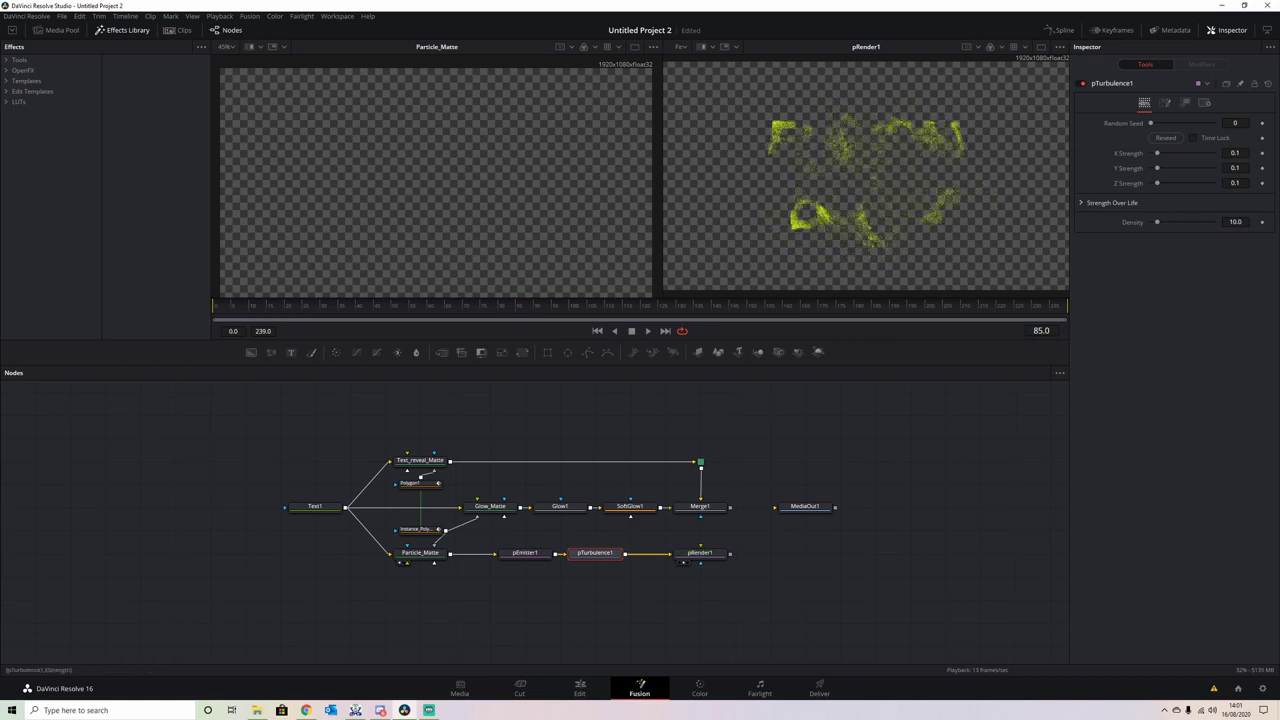
pyautogui.click(1236, 153)
pyautogui.write('0.3')
pyautogui.press('Tab')
pyautogui.write('0.3')
# - Play back the particle turbulence from frame 56, and again from frame 43, to judge the motion
pyautogui.click(420, 307)
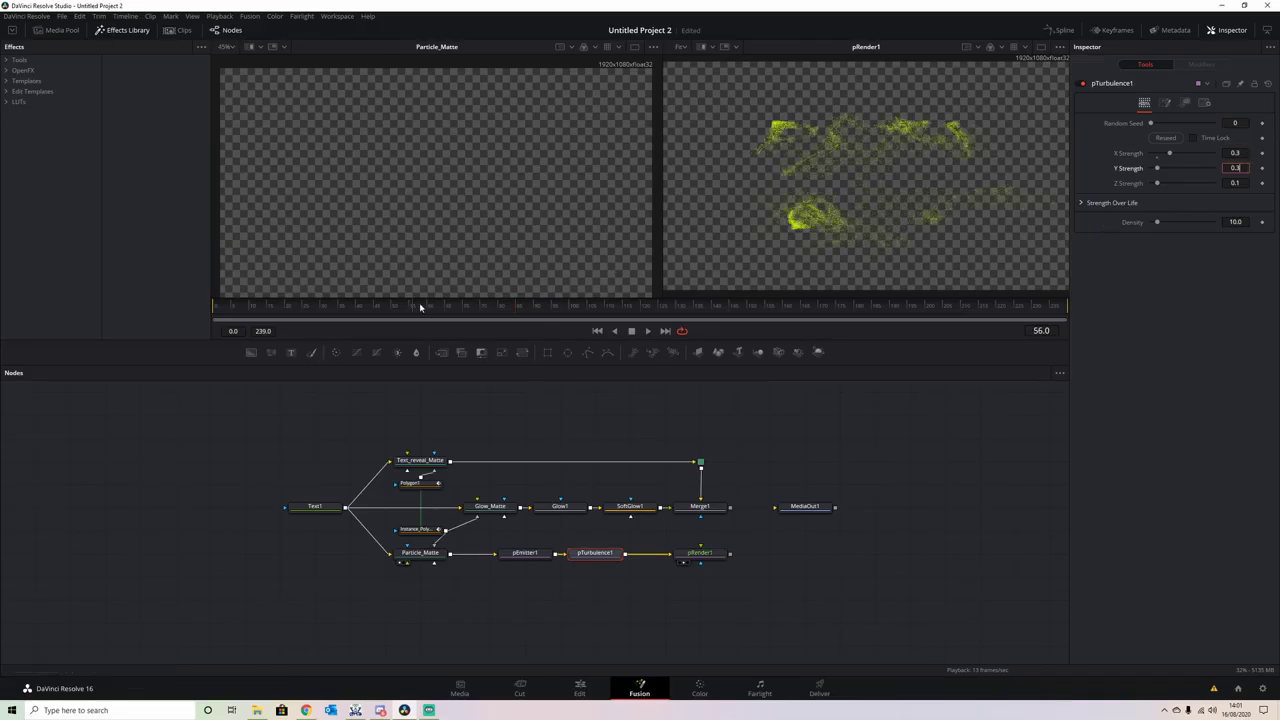
pyautogui.click(648, 331)
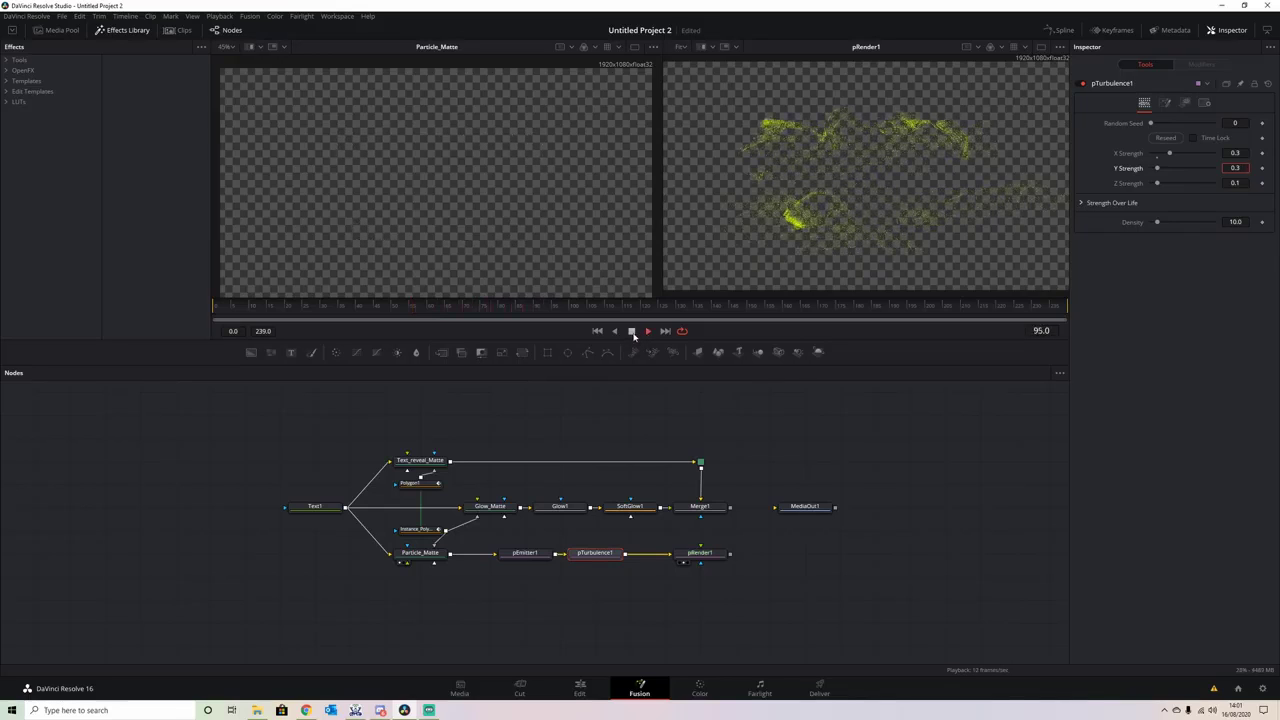
pyautogui.click(632, 332)
pyautogui.click(366, 309)
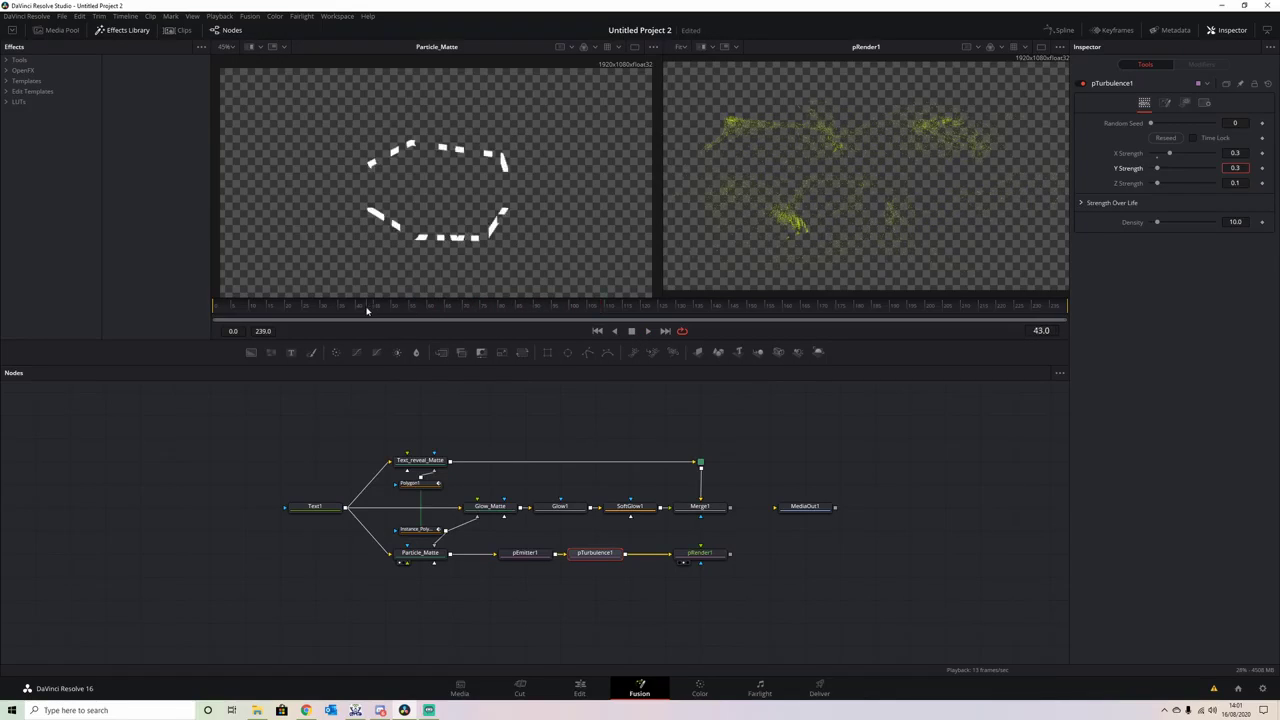
pyautogui.press('space')
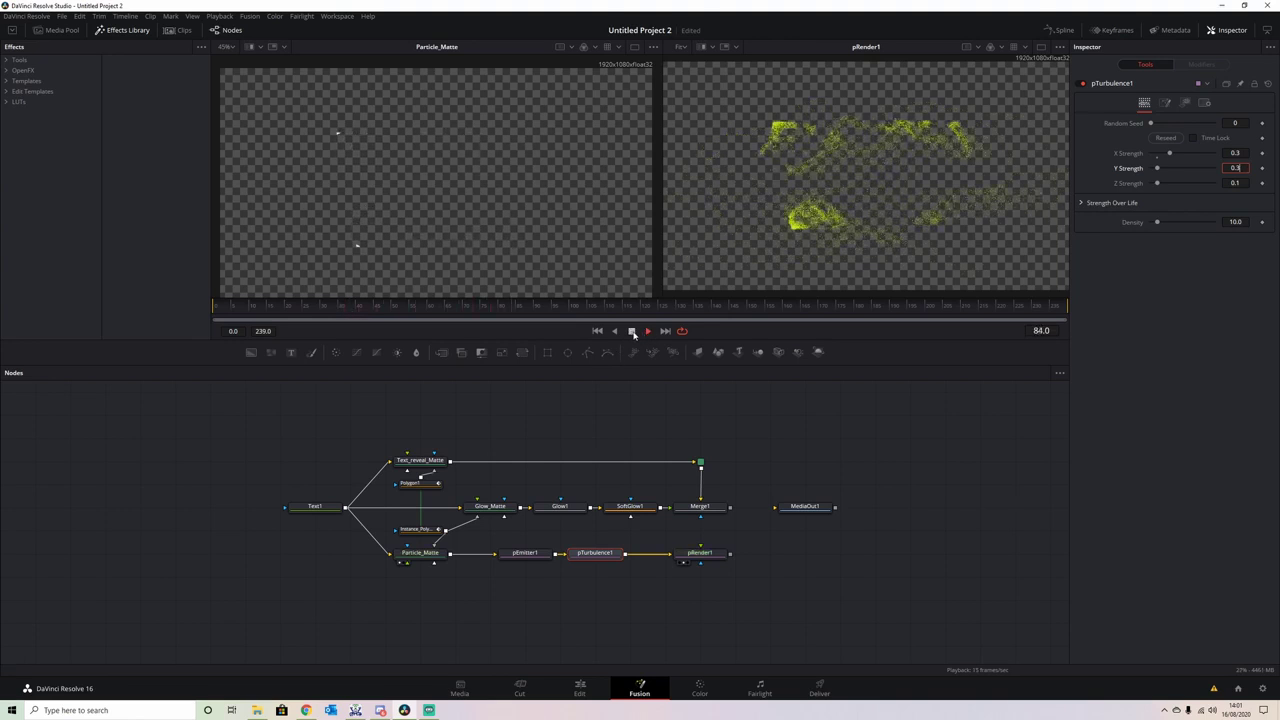
pyautogui.click(632, 332)
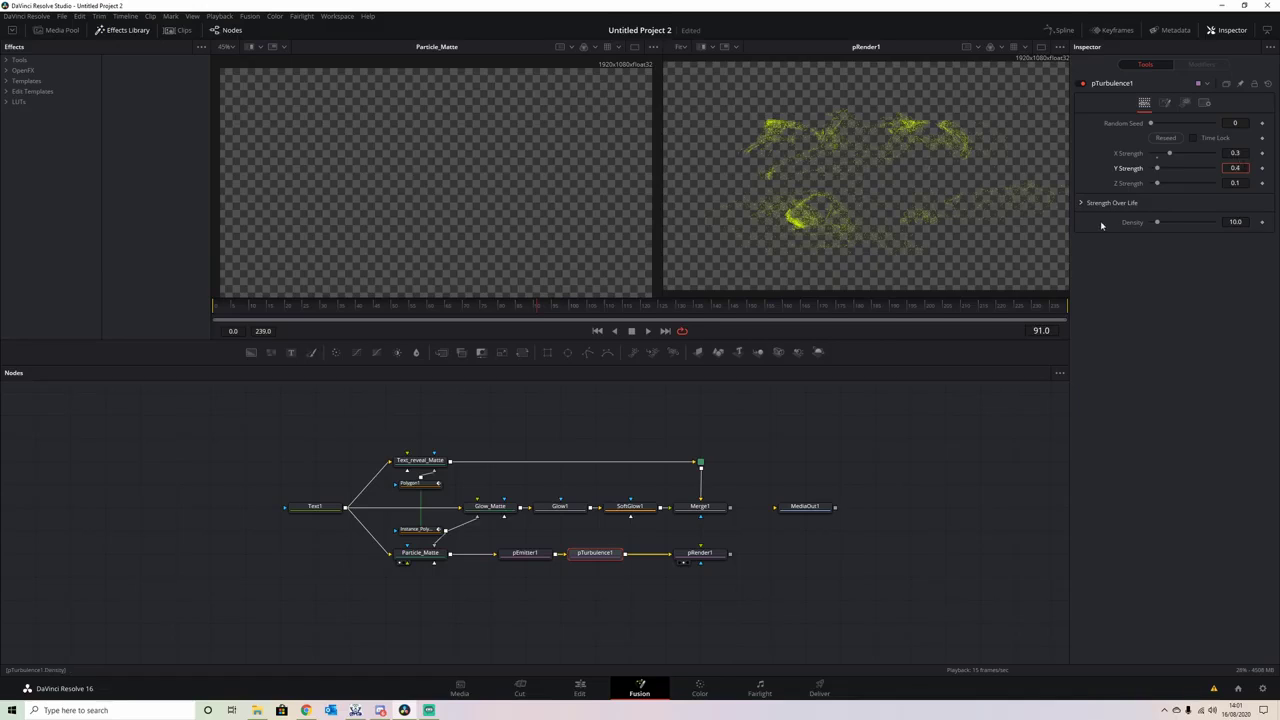
# - Raise the Y Strength of pTurbulence1 to 0.4 and review the particle motion, ending at frame 33
pyautogui.press('Tab')
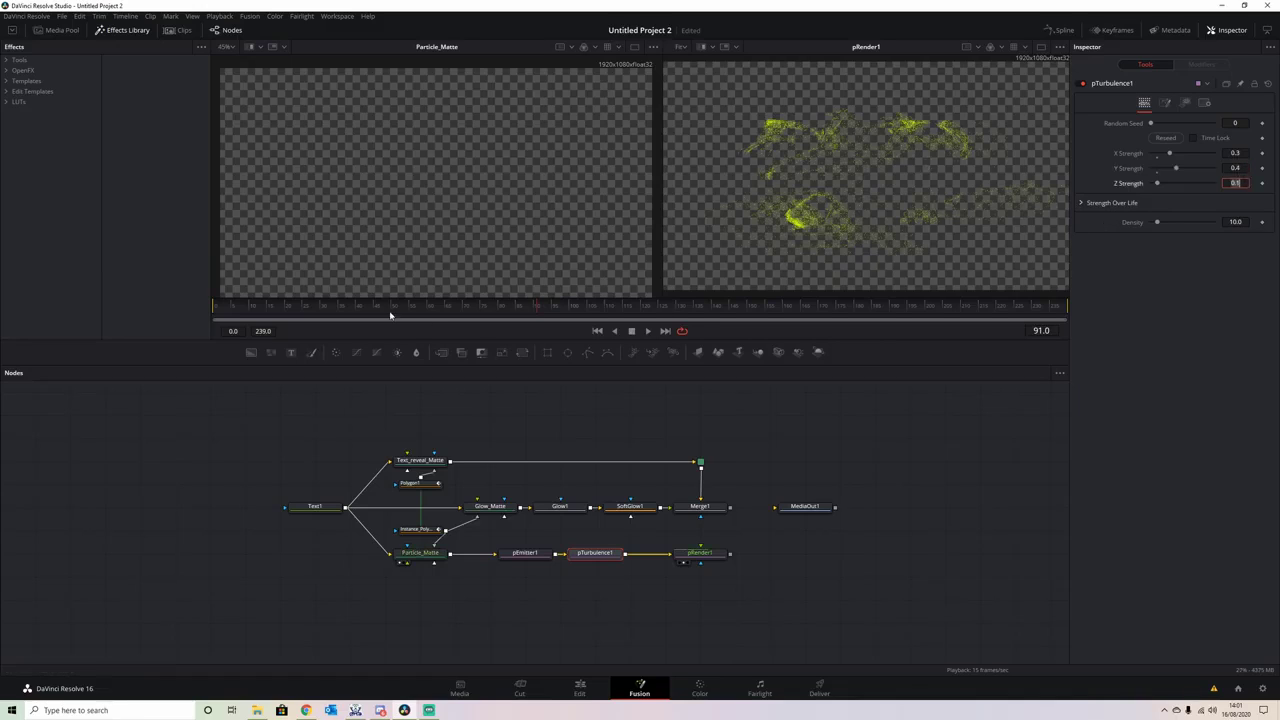
pyautogui.click(382, 316)
pyautogui.click(646, 331)
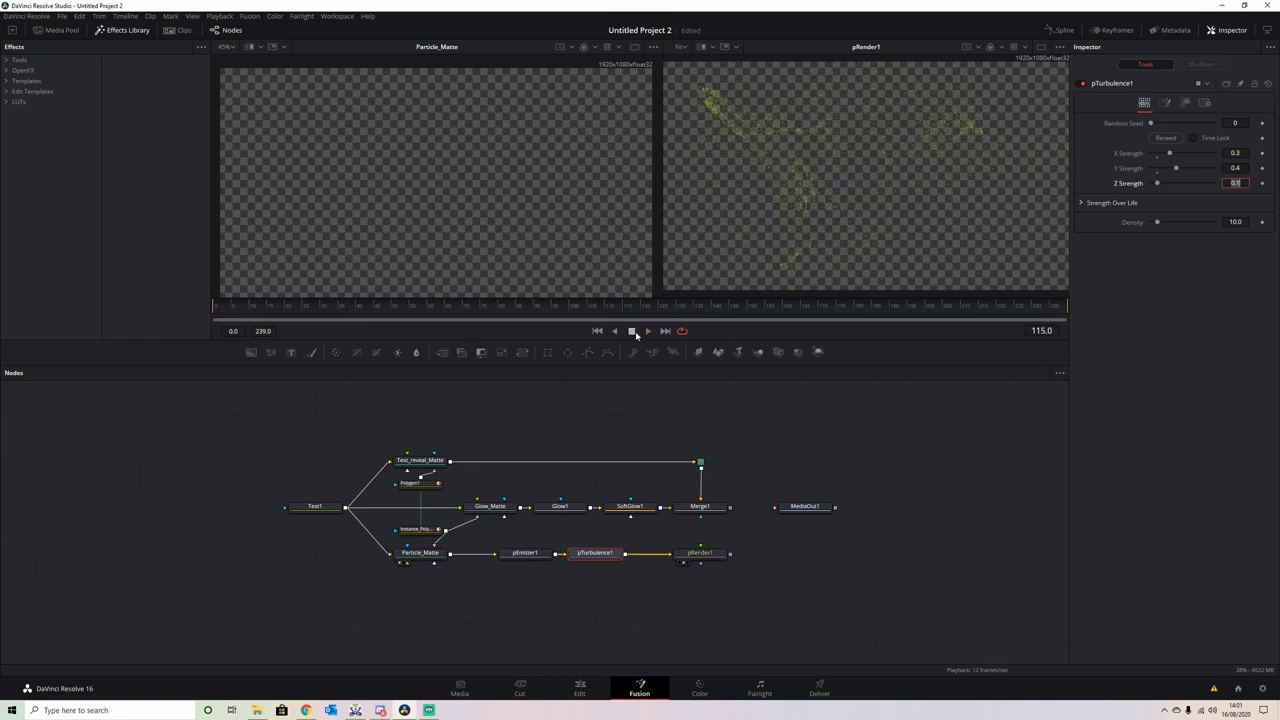
pyautogui.click(631, 331)
pyautogui.click(405, 314)
pyautogui.moveTo(405, 314); pyautogui.dragTo(333, 304)
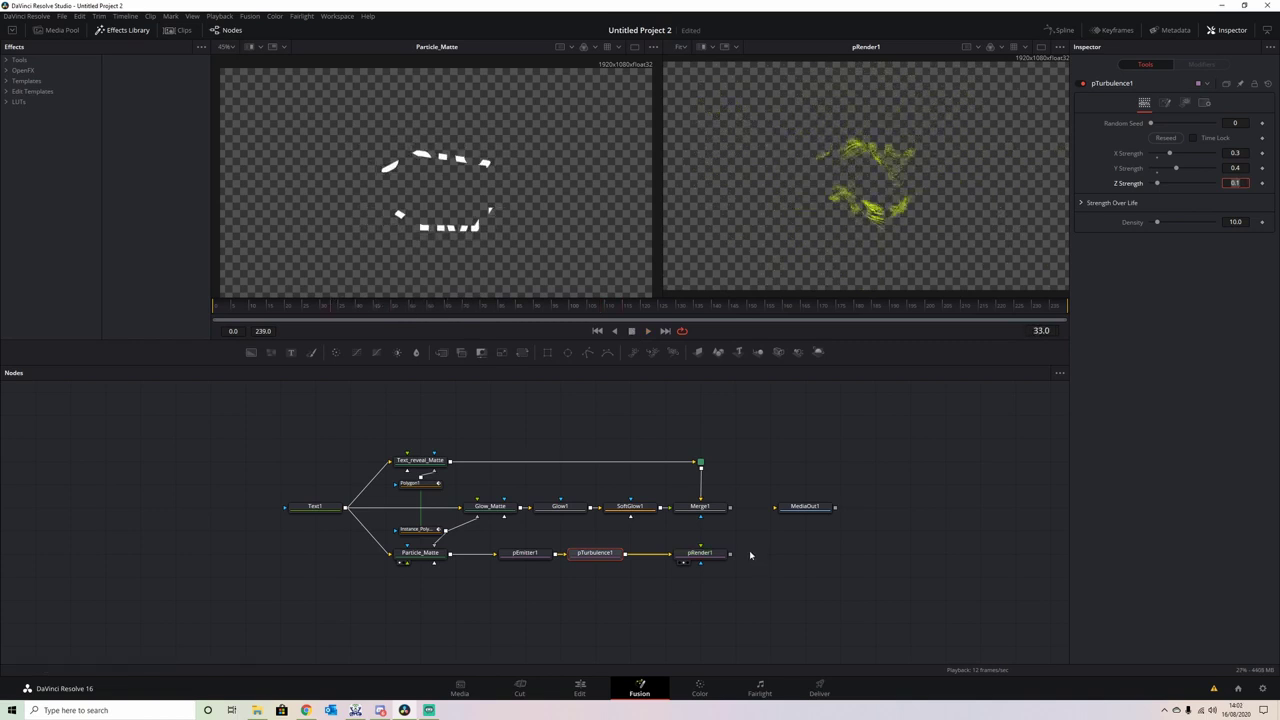
# - Merge pRender1's output over Merge1 with a new Merge node, placing pRender1 directly beneath it, and play back the composite from frame 7
pyautogui.moveTo(800, 507); pyautogui.dragTo(835, 507)
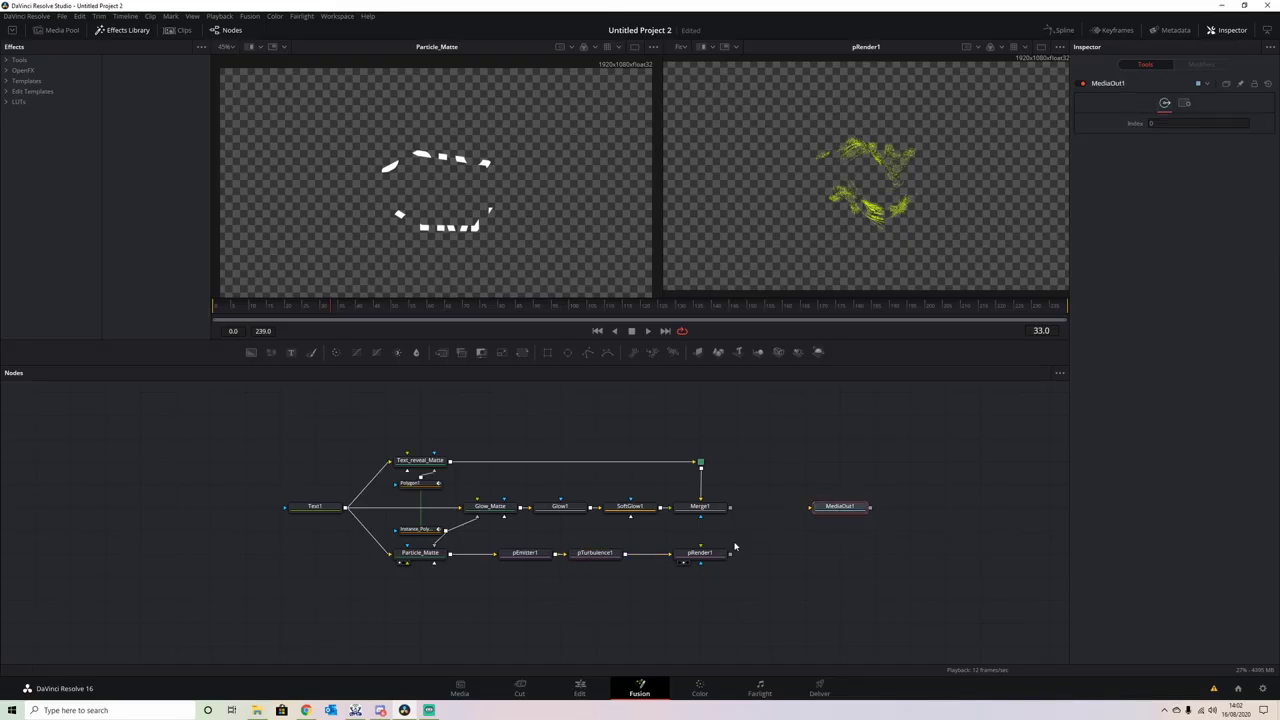
pyautogui.moveTo(731, 558); pyautogui.dragTo(732, 508)
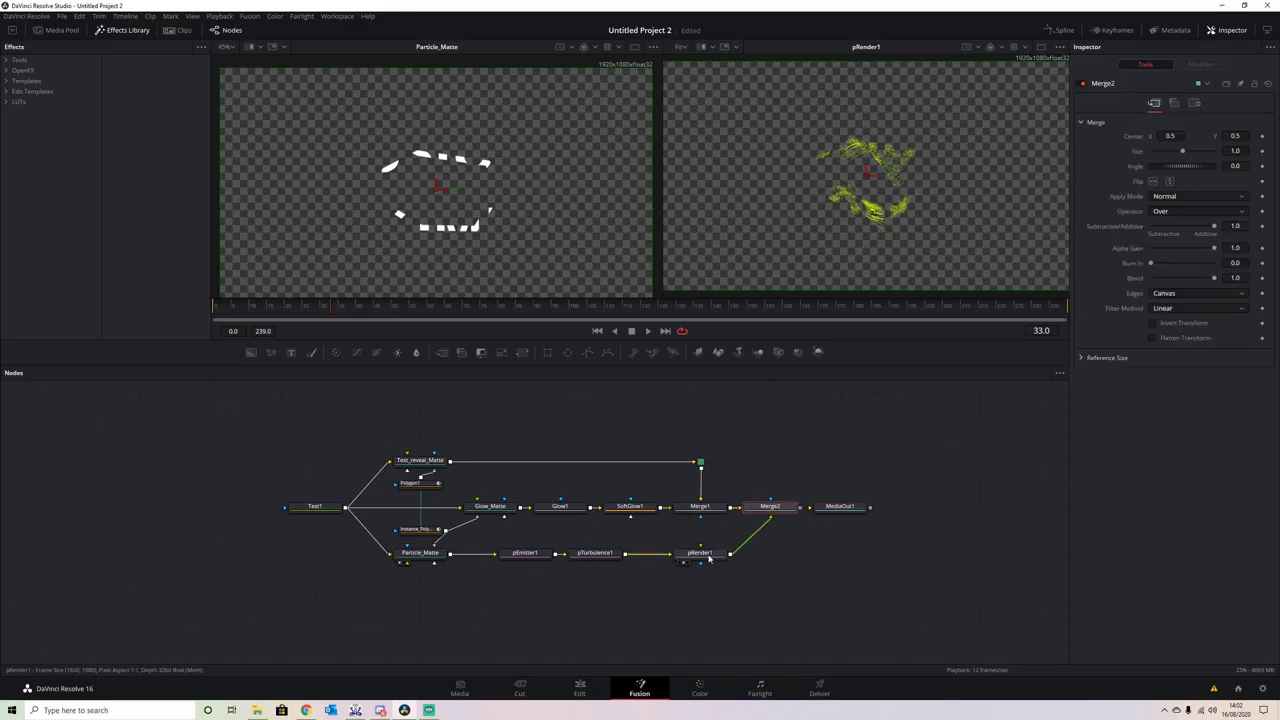
pyautogui.moveTo(702, 553); pyautogui.dragTo(770, 553)
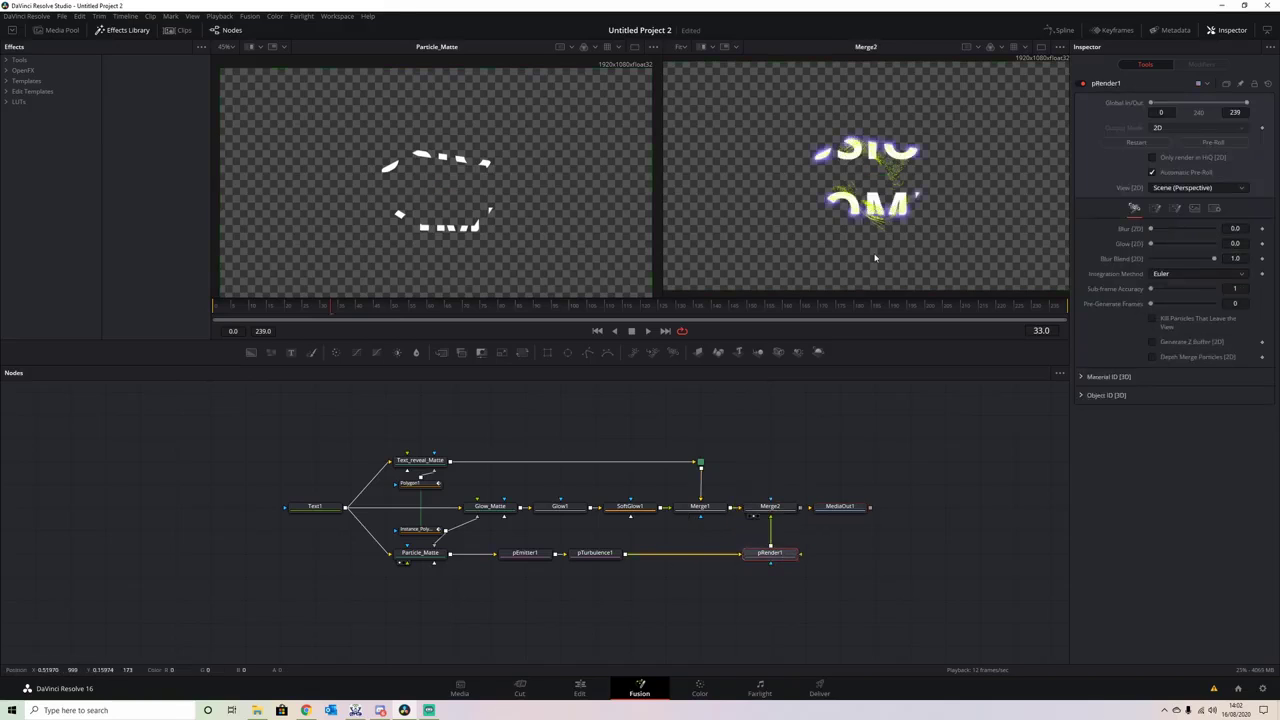
pyautogui.click(235, 309)
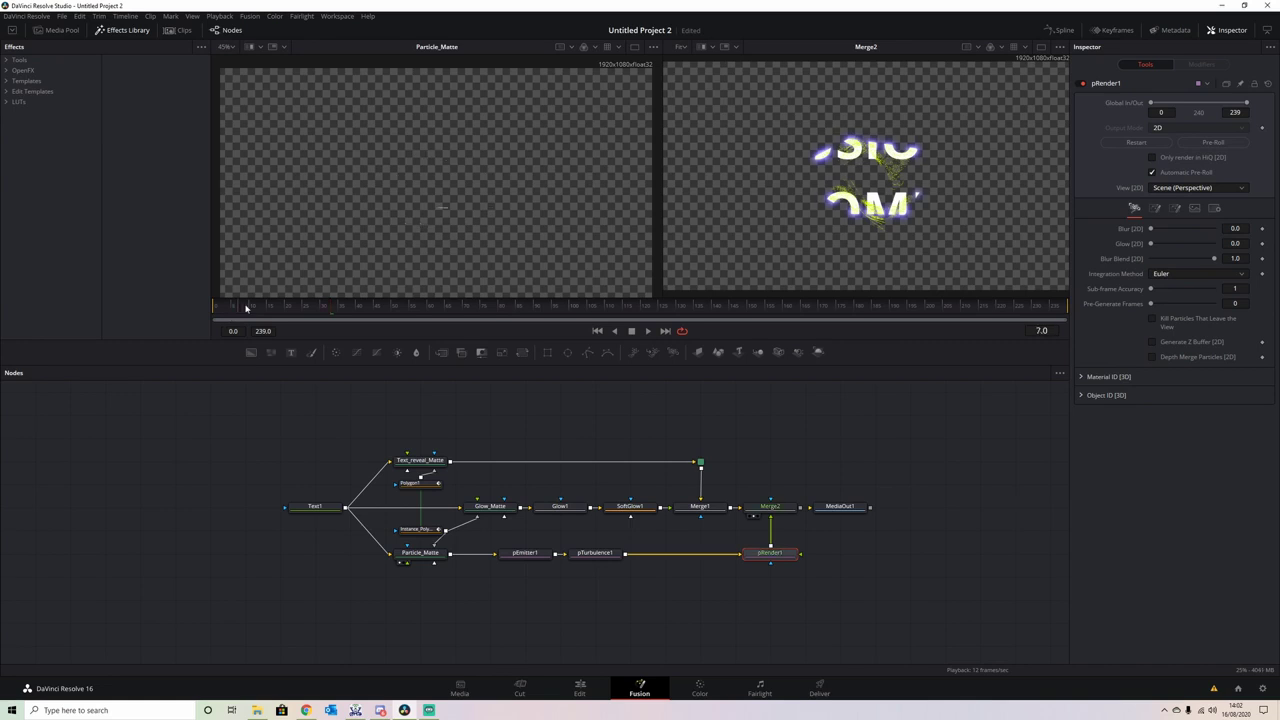
pyautogui.click(650, 332)
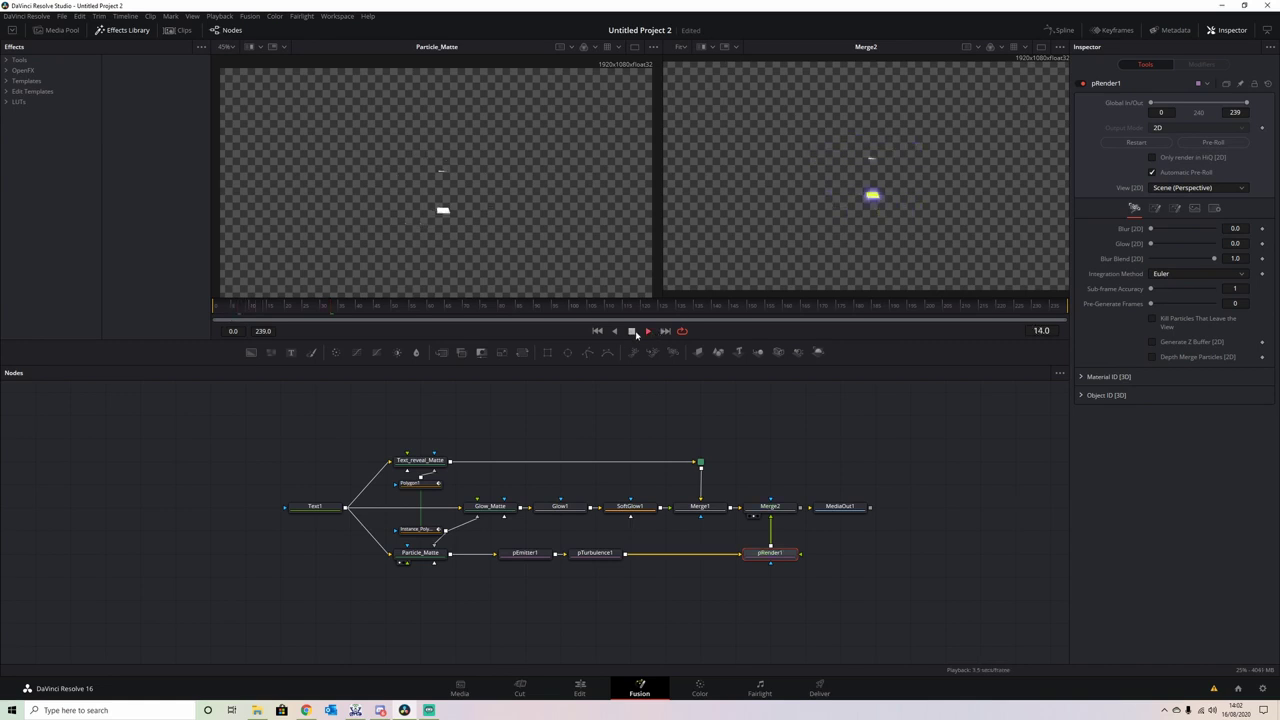
pyautogui.click(631, 332)
# - Insert a Soft Glow node between pRender1 and Merge2, making room in the node graph, and play back the glowing particles
pyautogui.moveTo(828, 510); pyautogui.dragTo(968, 510)
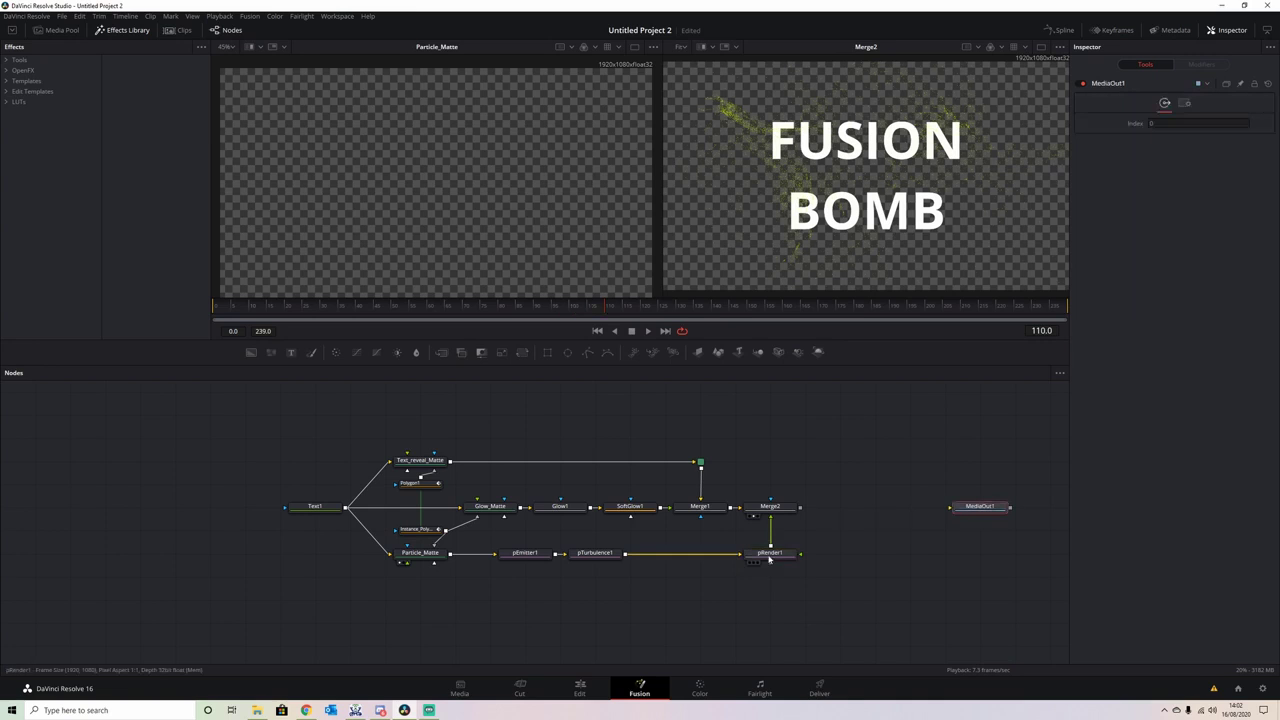
pyautogui.moveTo(768, 558); pyautogui.dragTo(704, 562)
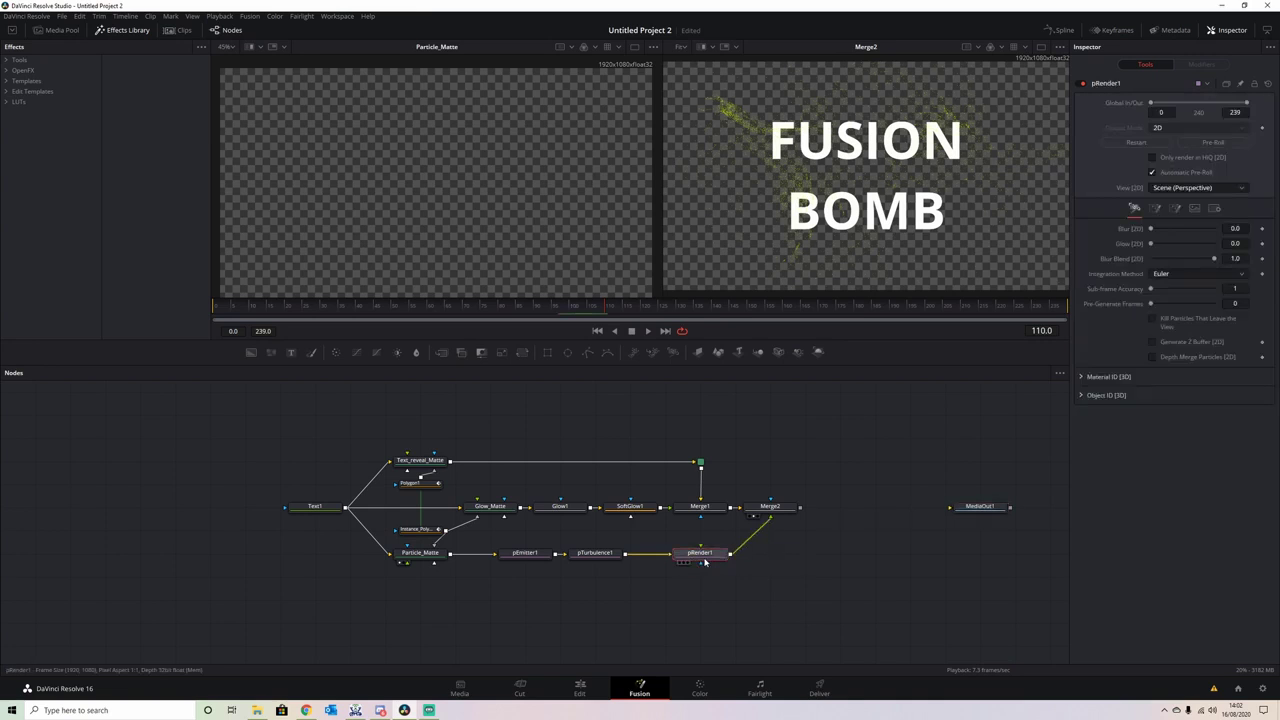
pyautogui.hotkey('shift', 'space')
pyautogui.write('soft')
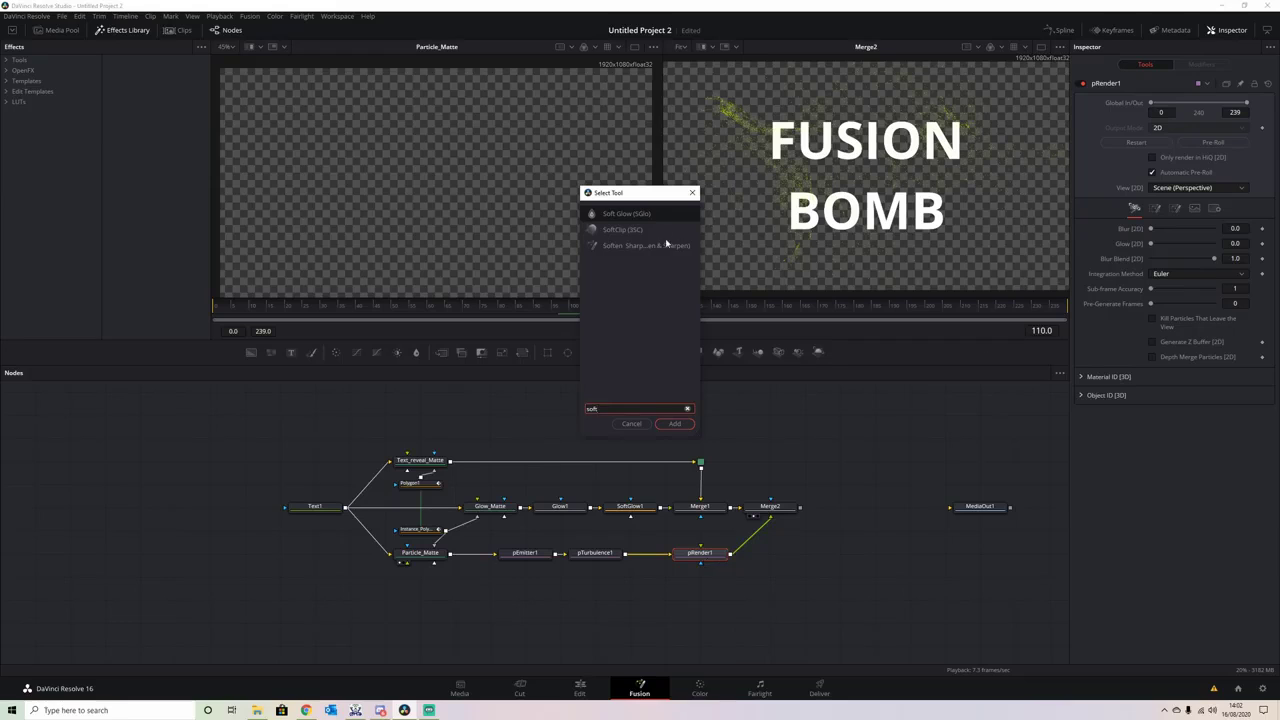
pyautogui.click(674, 423)
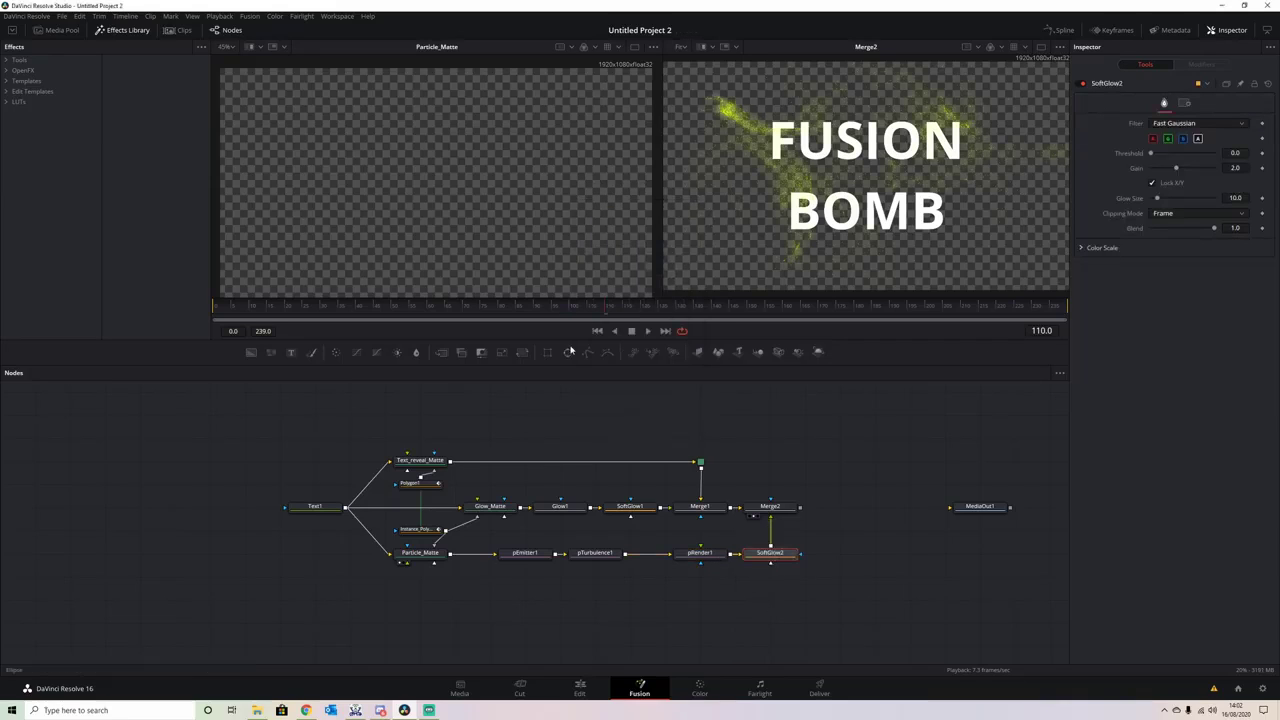
pyautogui.click(647, 330)
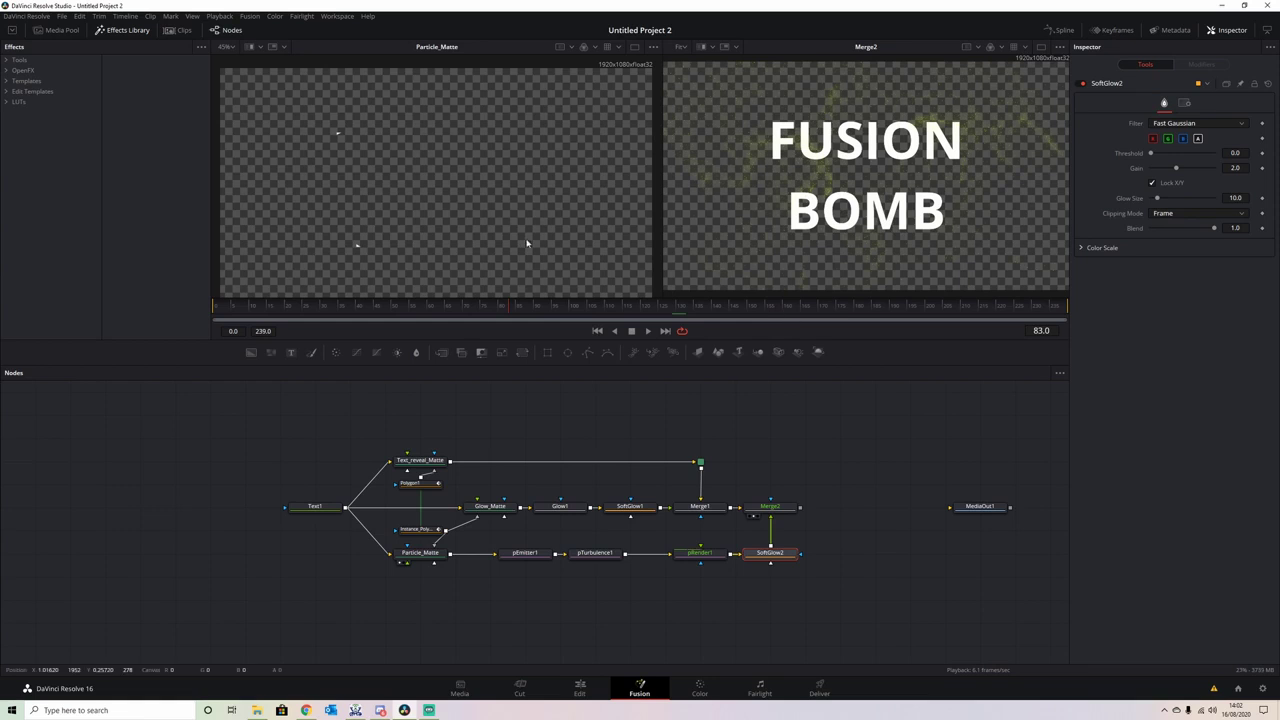
# - Fade the end of pEmitter1's Color Over Life gradient to transparent black and play back the reveal
pyautogui.click(525, 556)
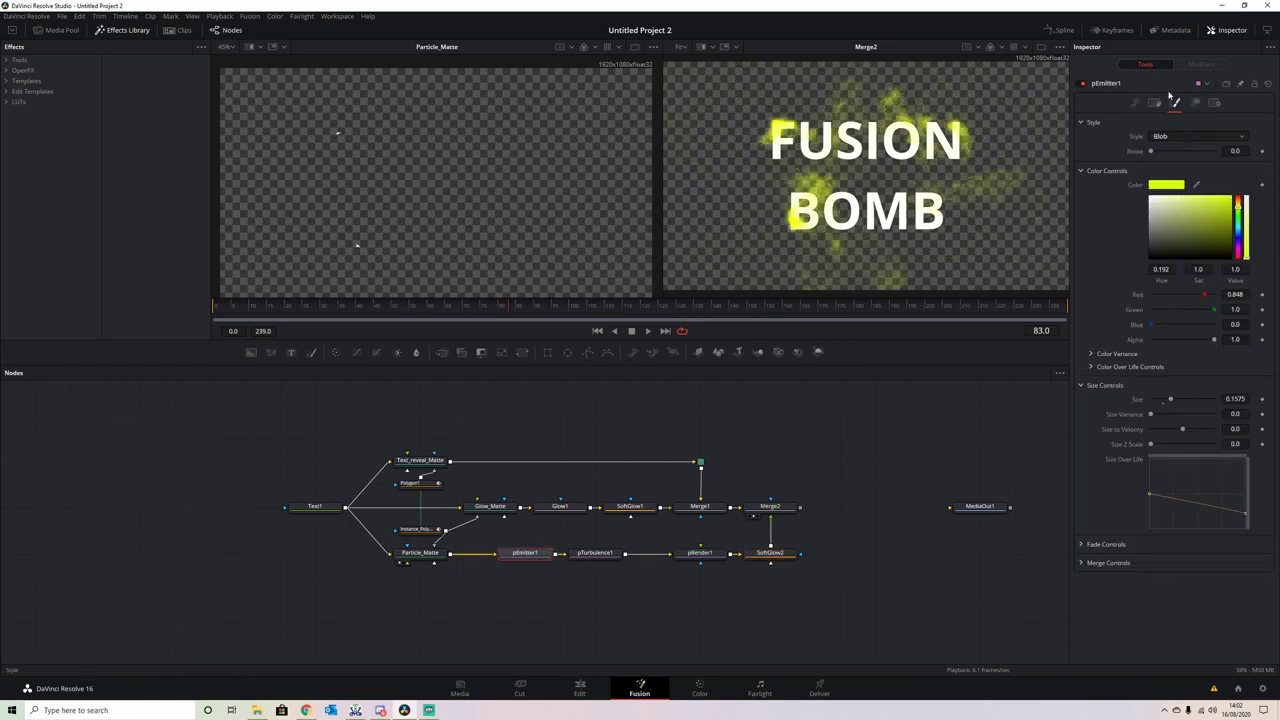
pyautogui.click(1092, 367)
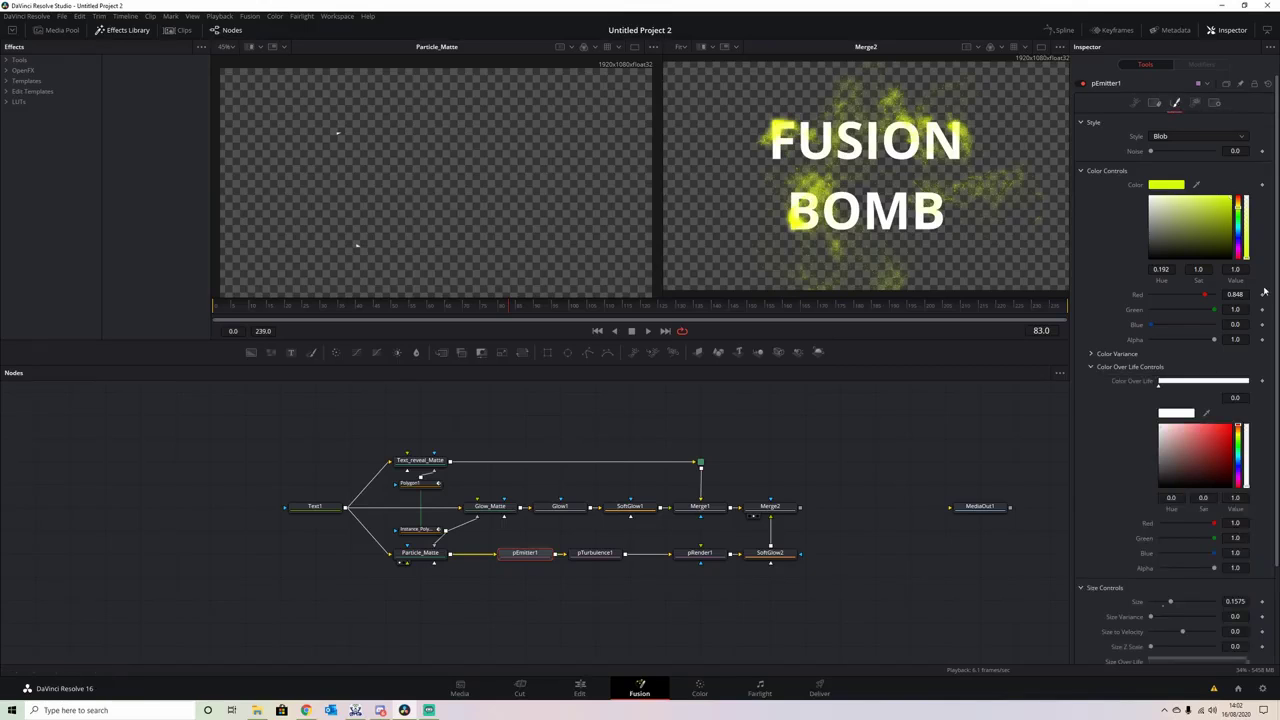
pyautogui.scroll(-2, 1240, 260)
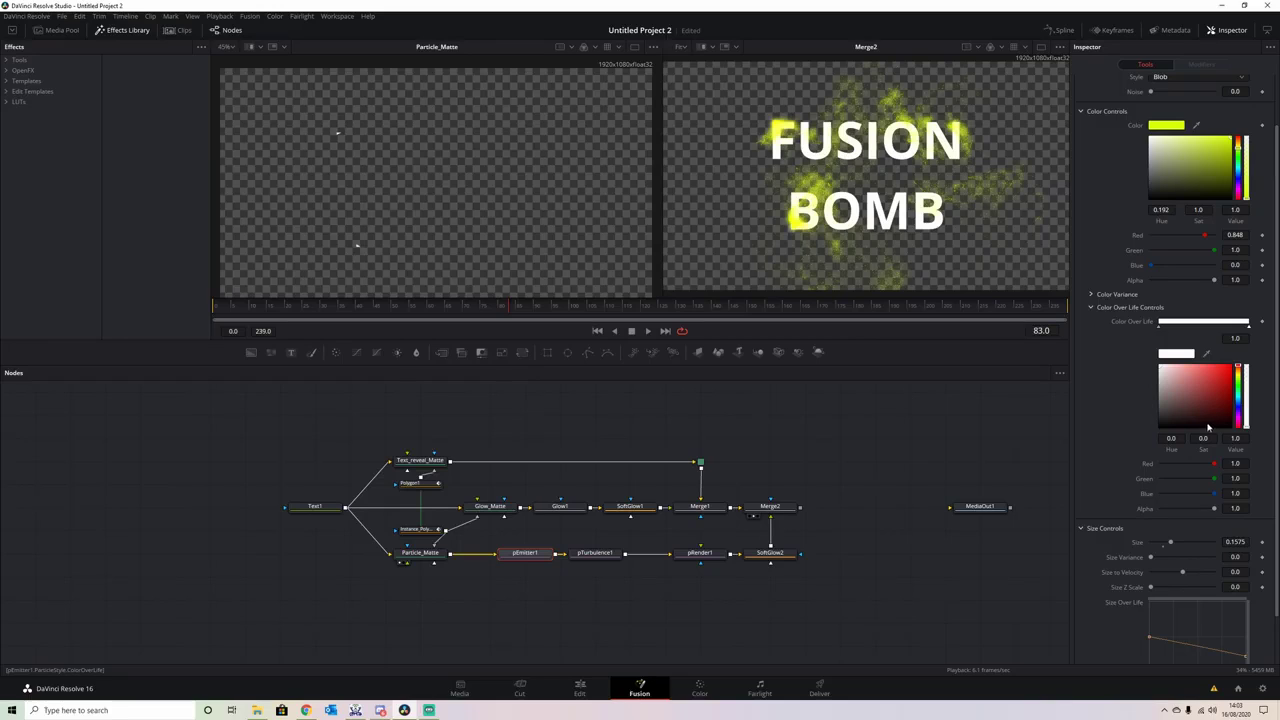
pyautogui.moveTo(1210, 398)
pyautogui.mouseDown()
pyautogui.moveTo(1216, 450)
pyautogui.moveTo(1252, 330)
pyautogui.mouseUp()
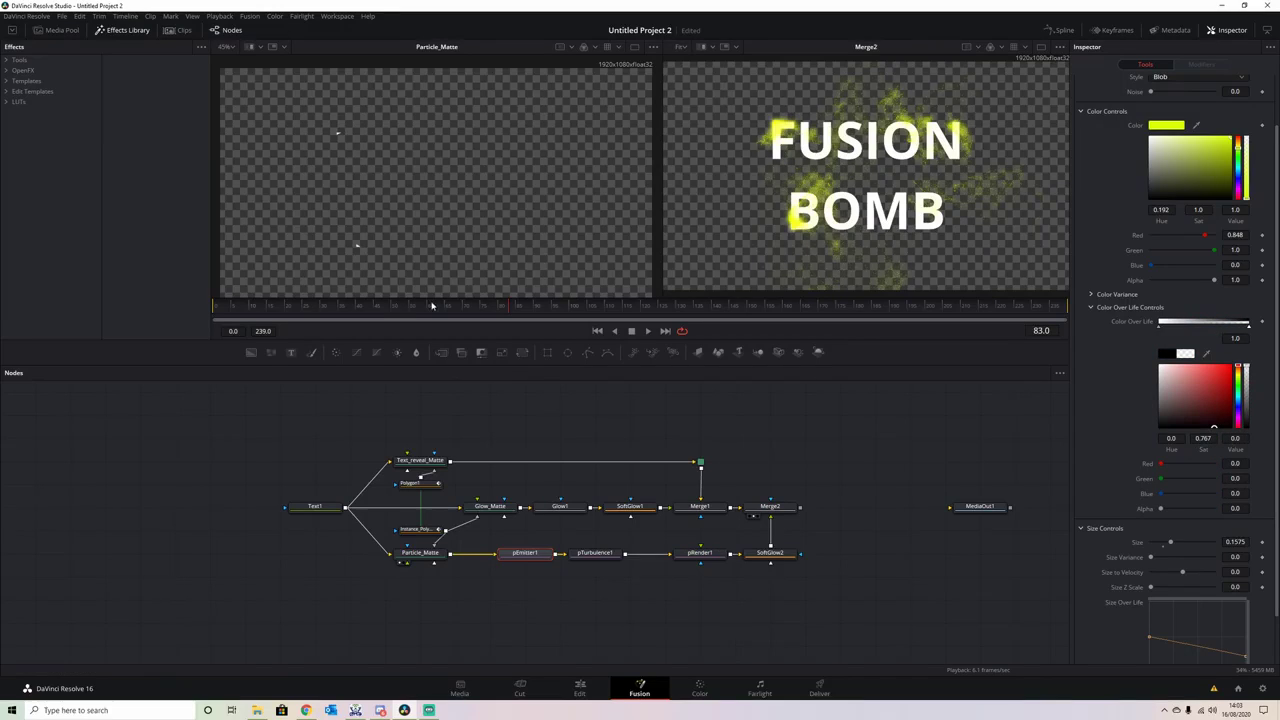
pyautogui.click(647, 331)
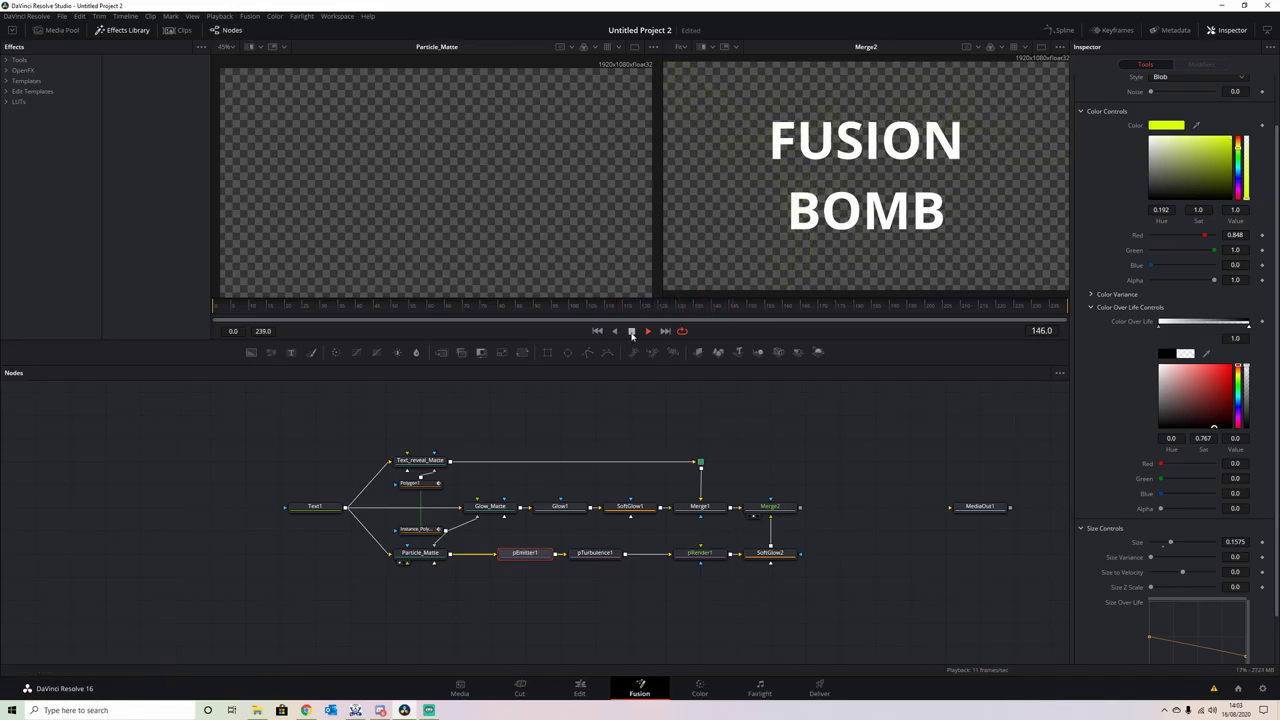
# - Add a Soft Glow node after Text_reveal_Matte and lower its gain to 0.787
pyautogui.click(420, 460)
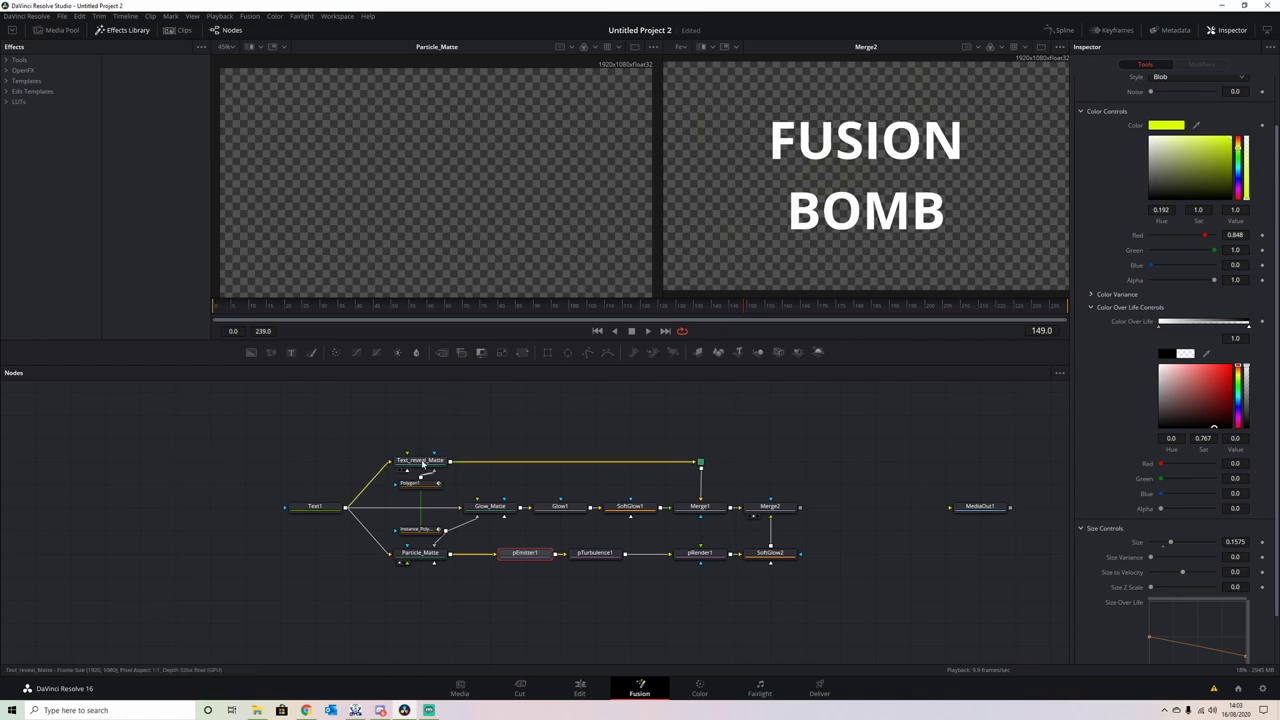
pyautogui.hotkey('shift', 'space')
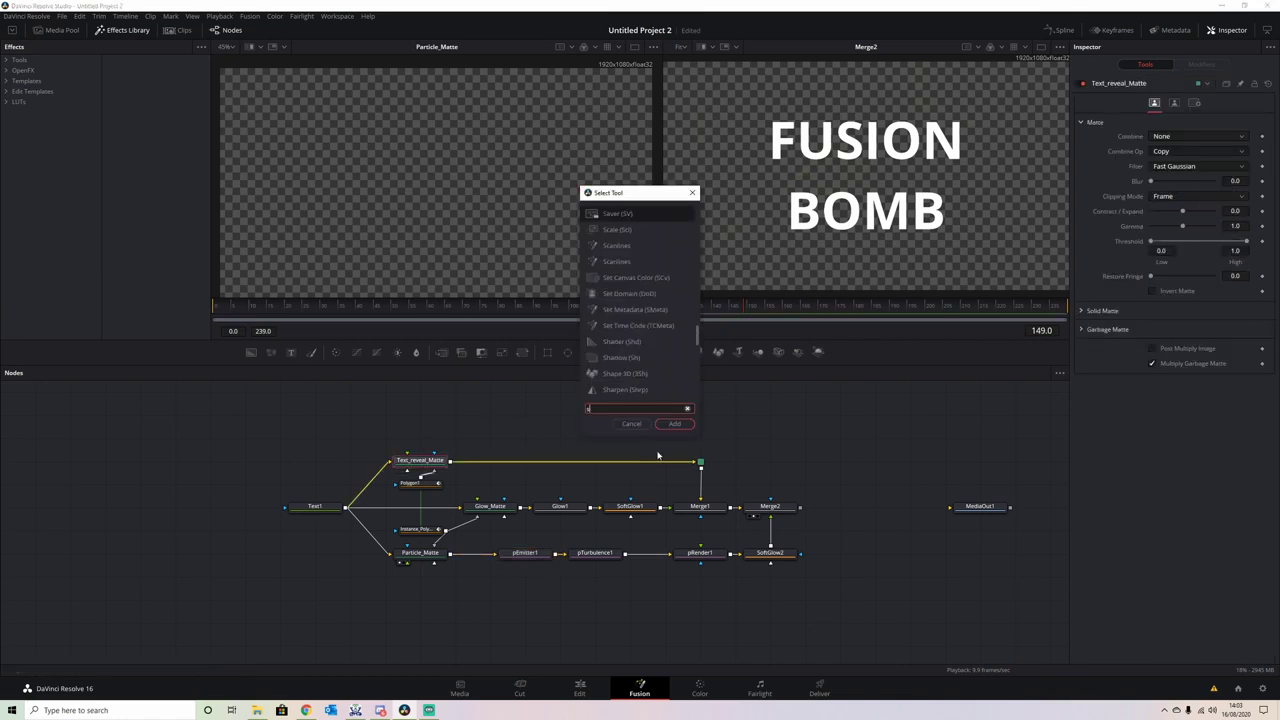
pyautogui.write('soft')
pyautogui.click(643, 214)
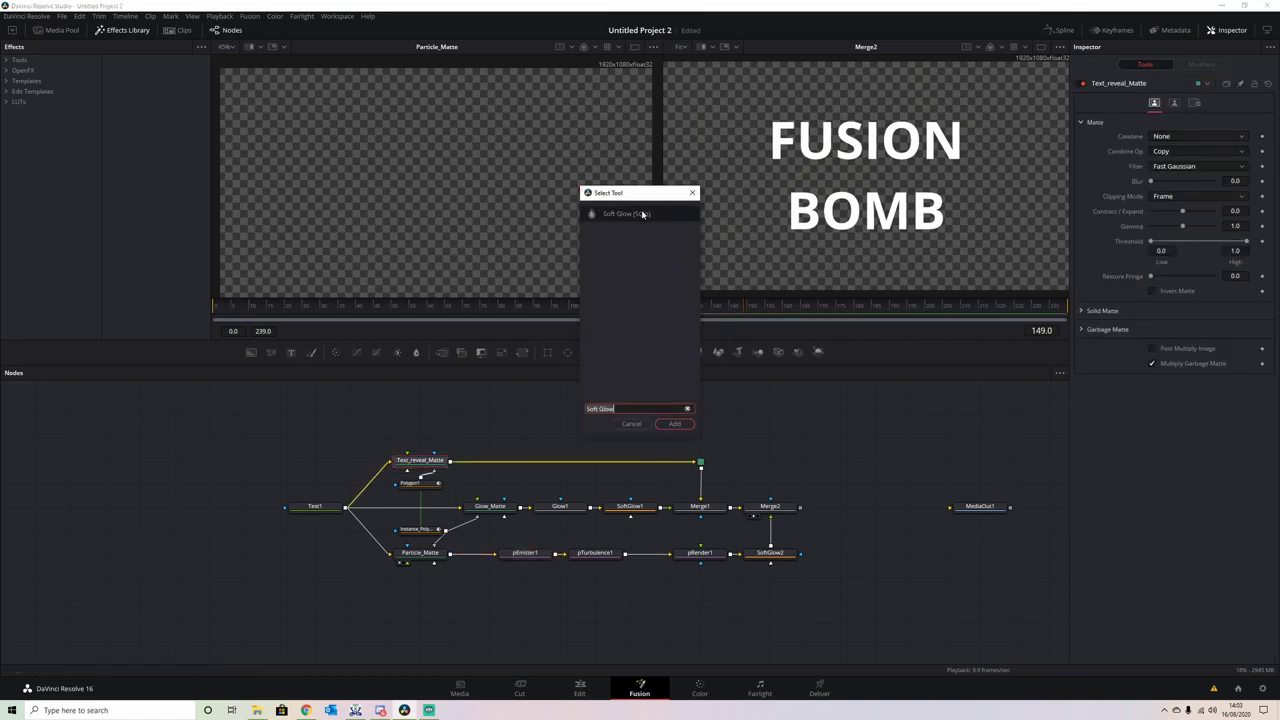
pyautogui.click(678, 424)
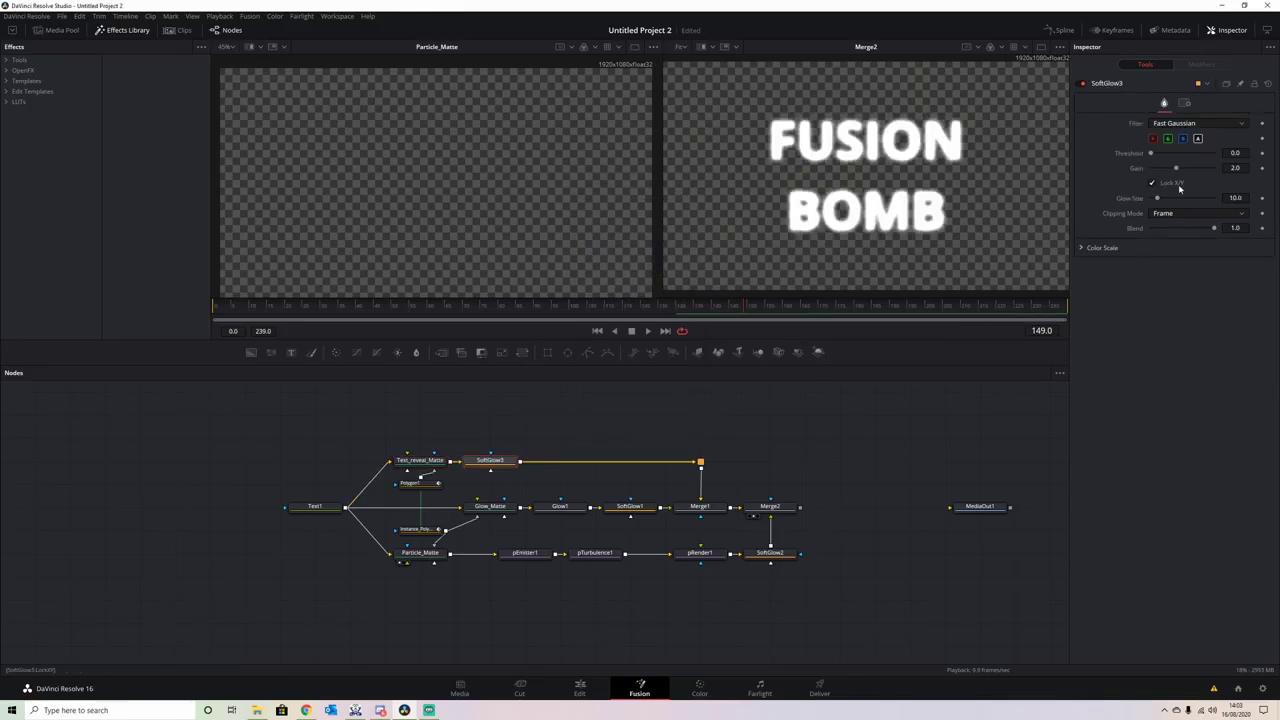
pyautogui.moveTo(1177, 172); pyautogui.dragTo(1161, 170)
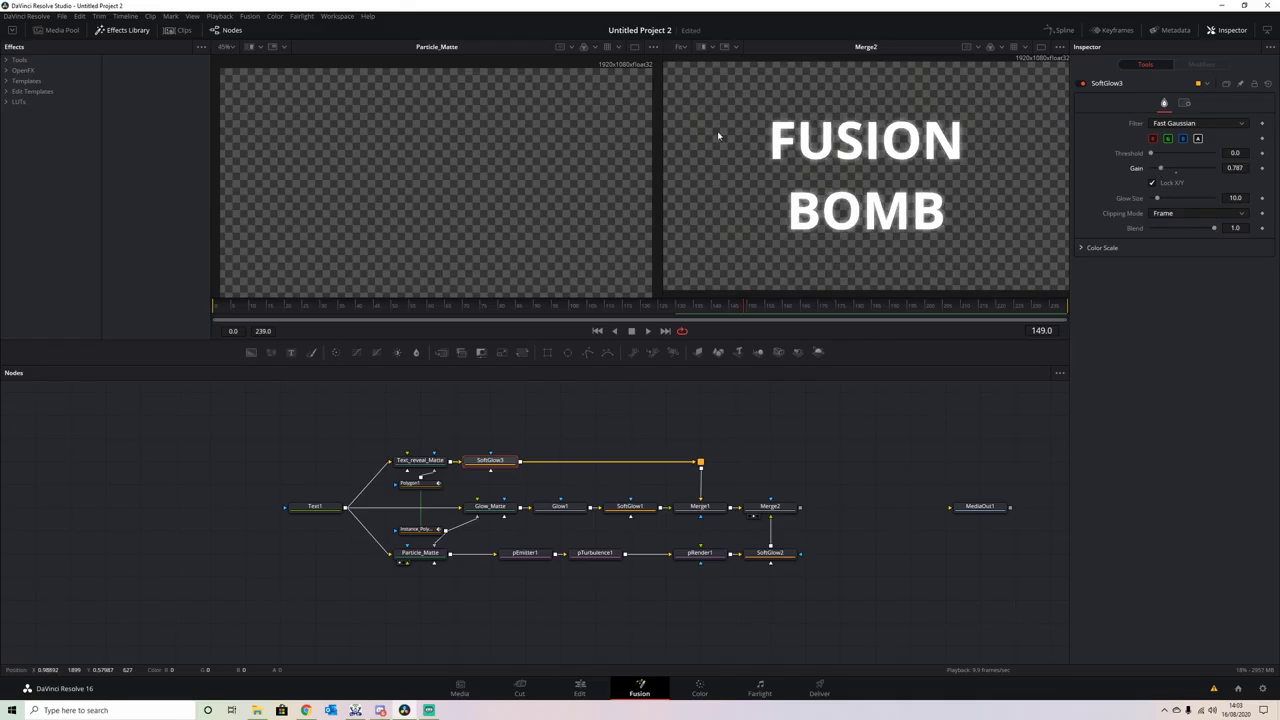
# - Connect Merge2 to MediaOut1, show MediaOut1 in the second viewer and play back the finished title
pyautogui.moveTo(969, 507); pyautogui.dragTo(899, 507)
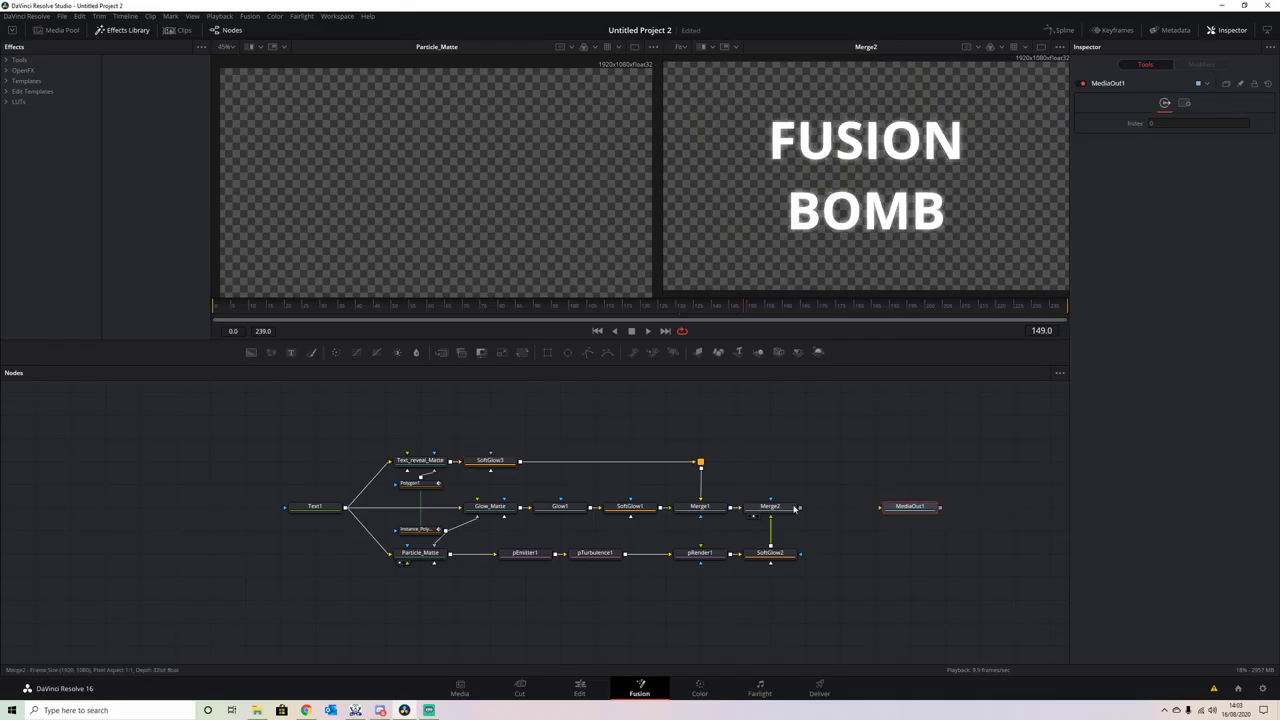
pyautogui.moveTo(800, 507); pyautogui.dragTo(909, 513)
pyautogui.press('2')
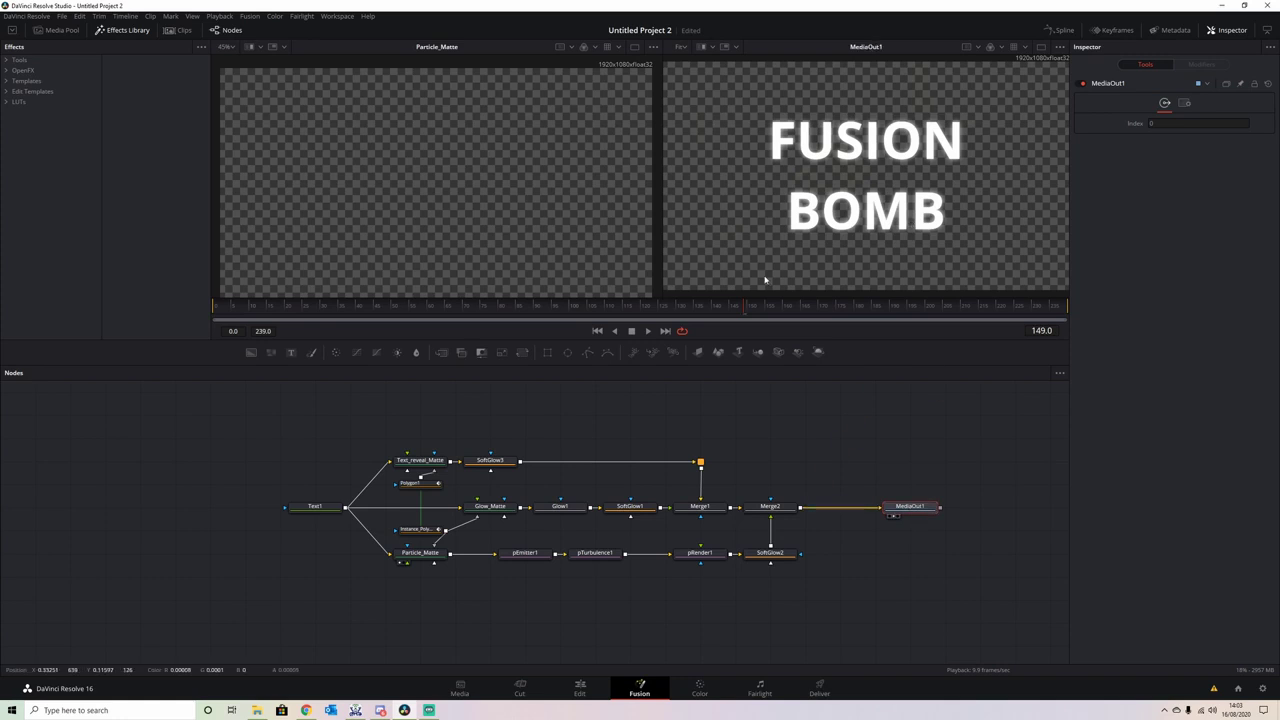
pyautogui.press('space')
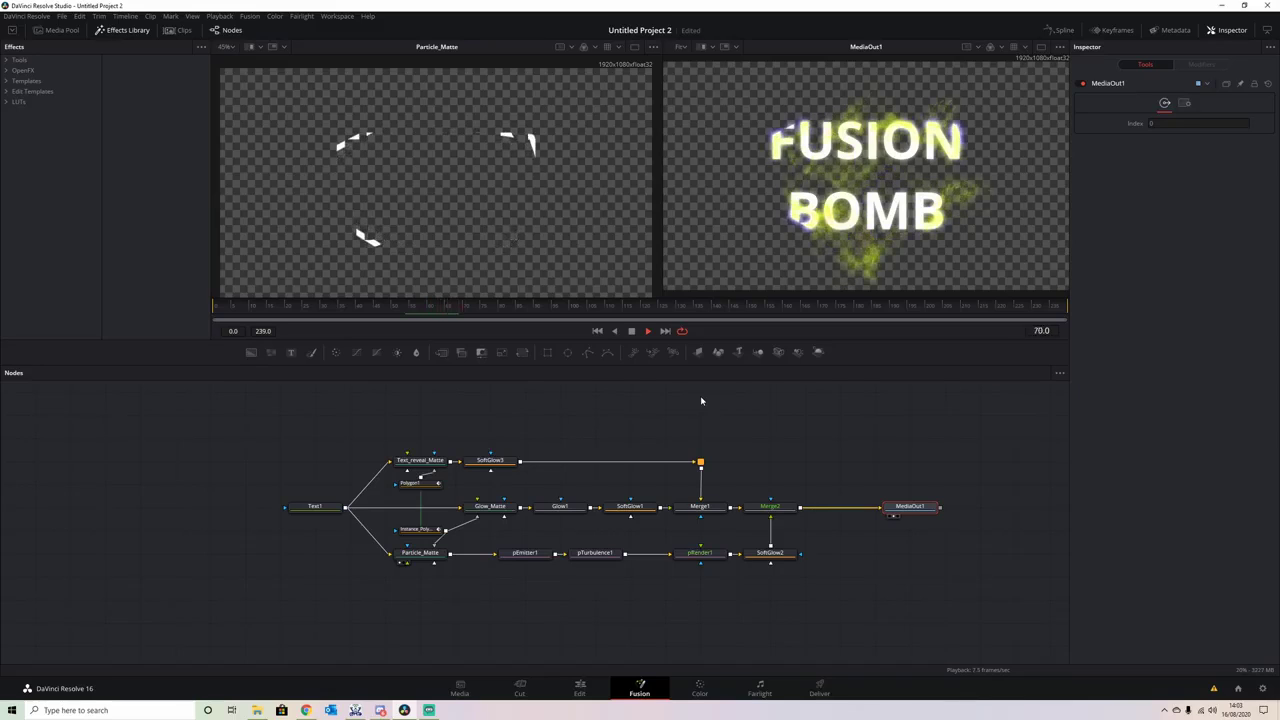
pyautogui.click(633, 331)
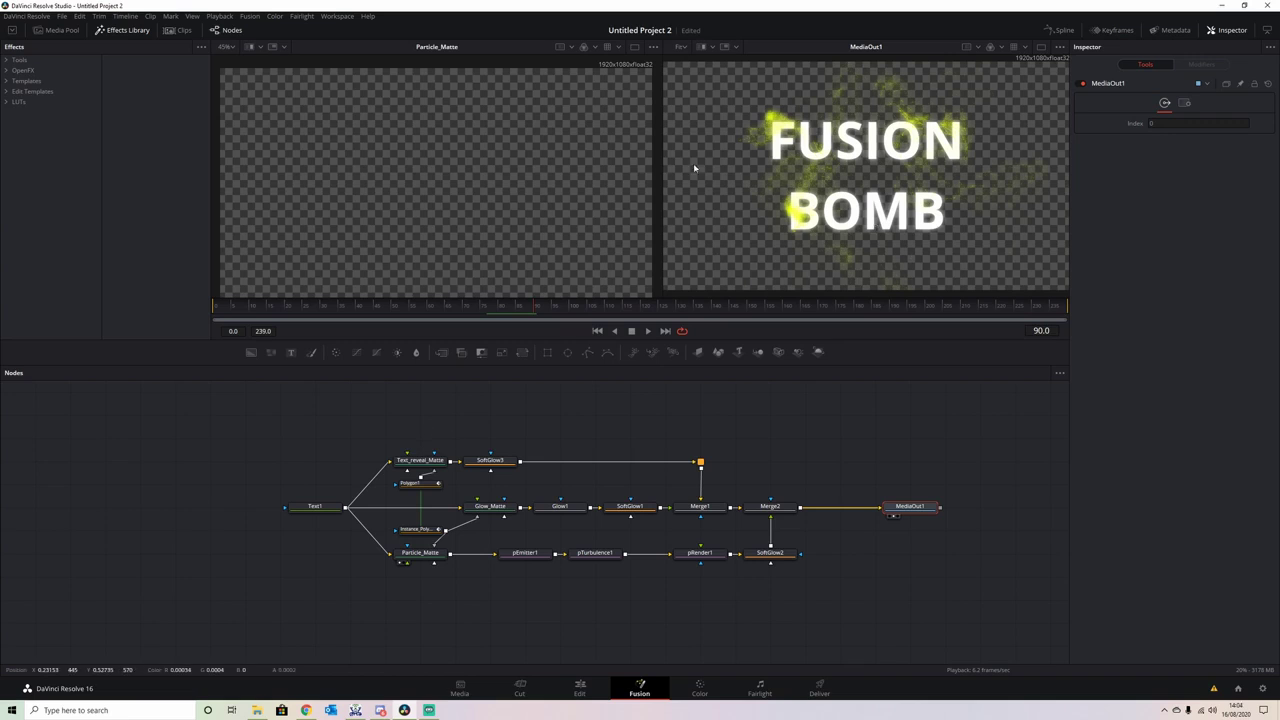
# - Select the Polygon1 mask and go to frame 130 to inspect its expanded shape
pyautogui.click(410, 483)
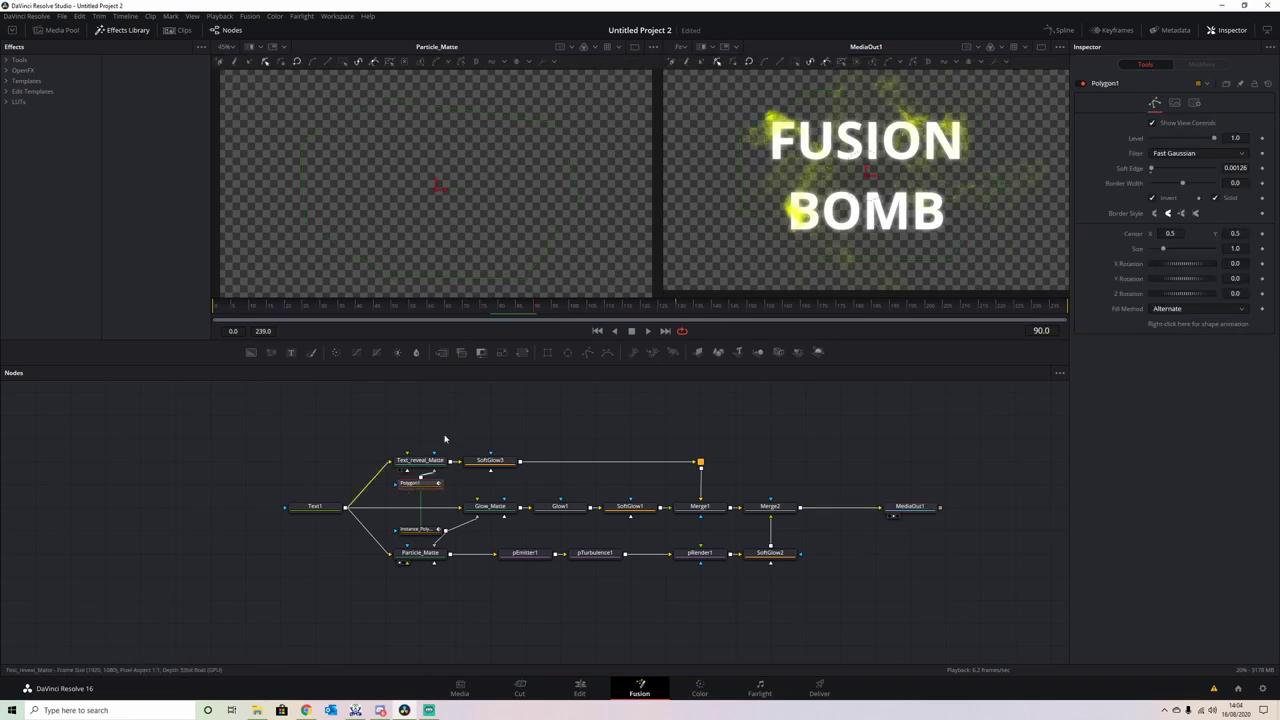
pyautogui.click(676, 308)
pyautogui.moveTo(676, 310); pyautogui.dragTo(683, 308)
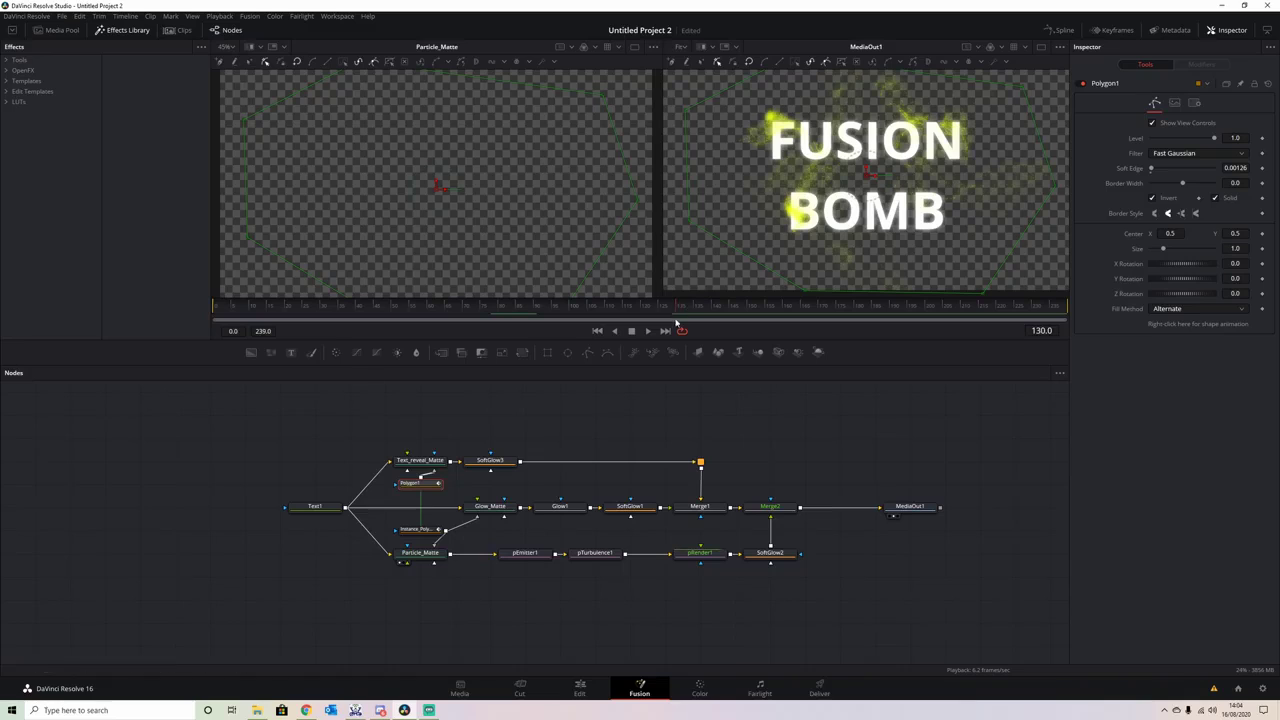